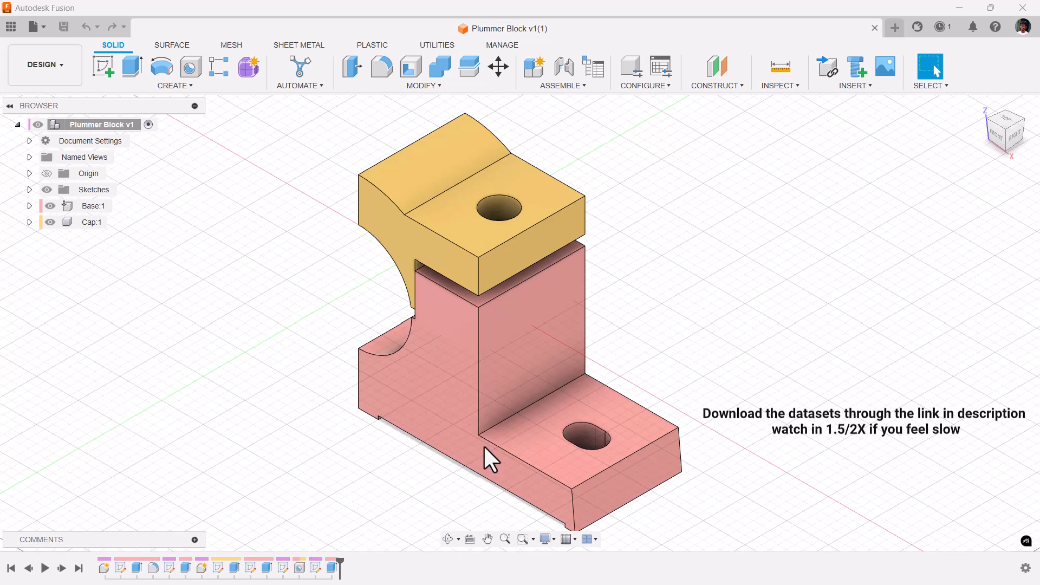
drag(1001, 133, 1003, 109)
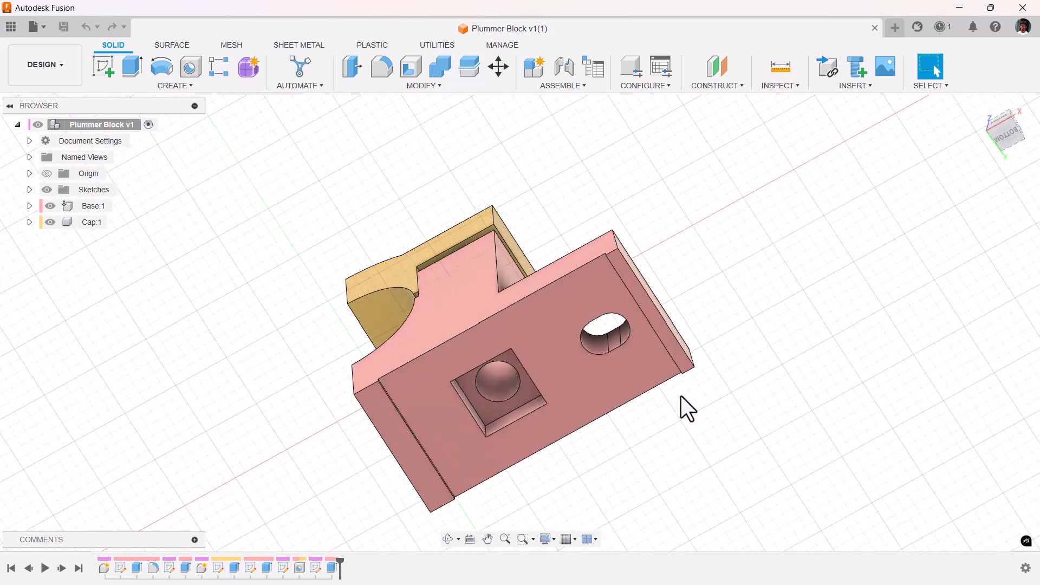
click(985, 106)
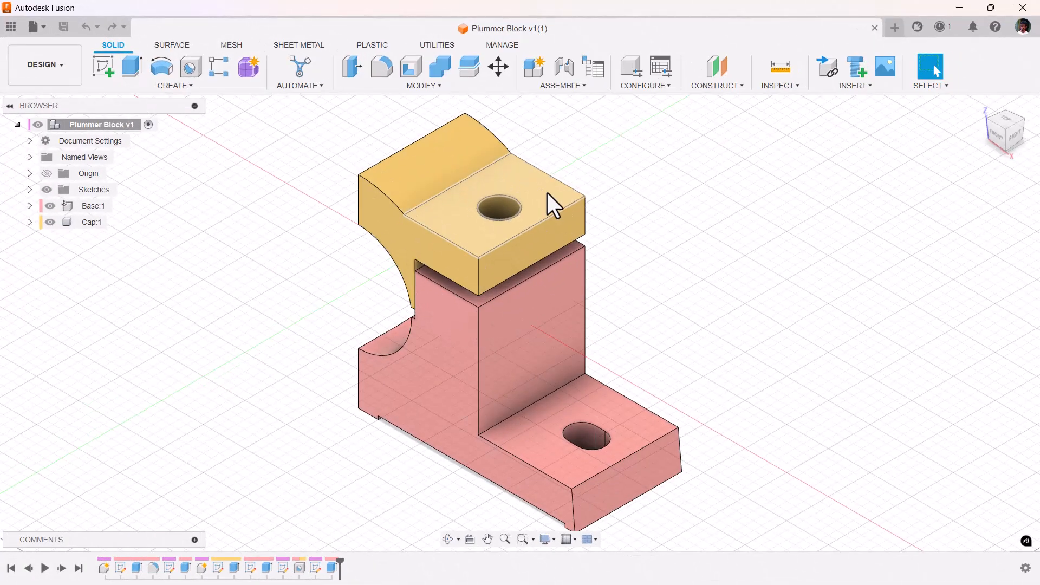
- Sketch a circle on the cap's flat top face, centred on the origin and reaching tangent to the face's outer straight edge
click(547, 193)
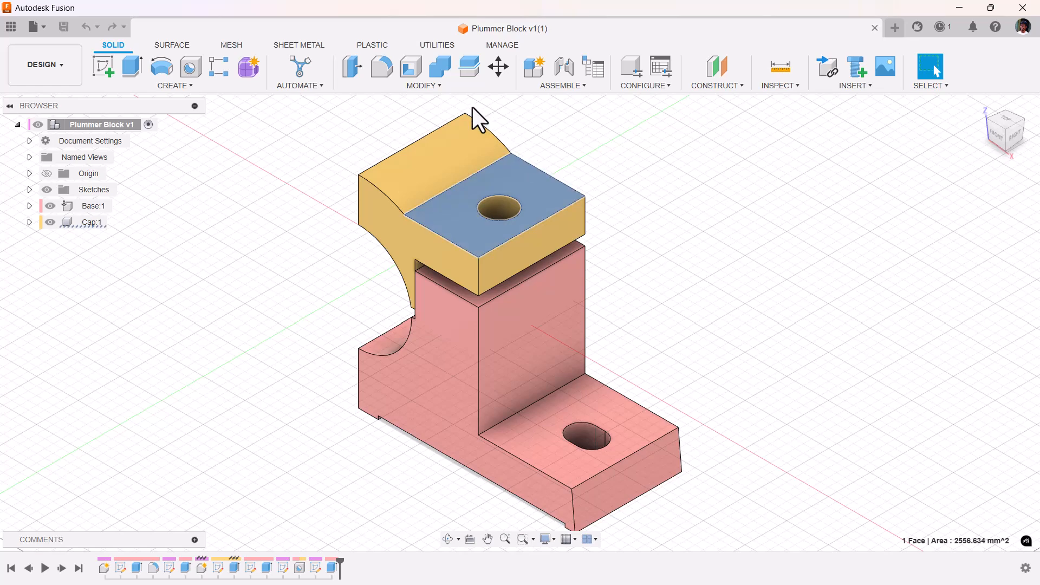
click(113, 69)
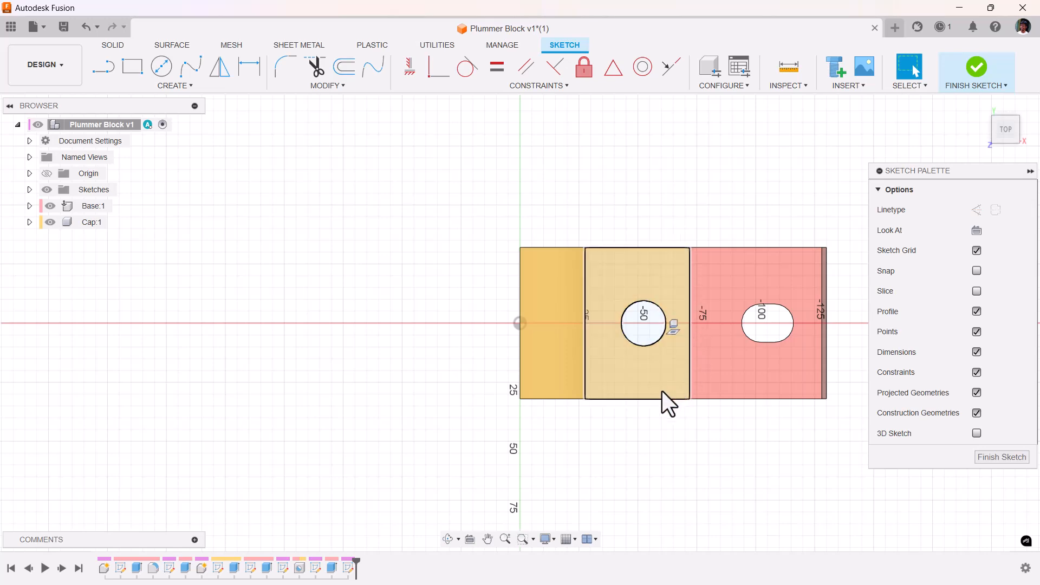
click(162, 67)
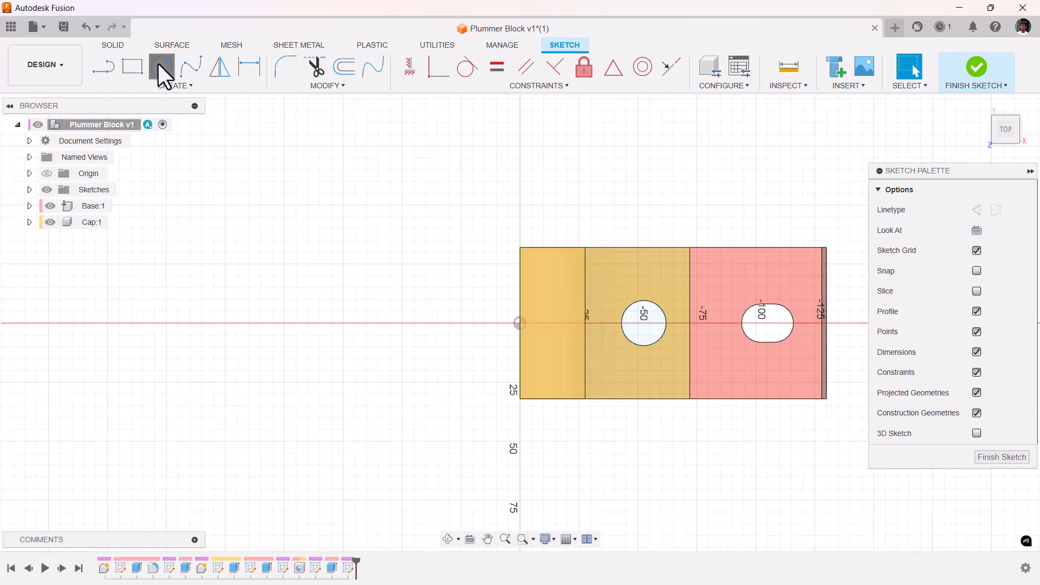
click(519, 324)
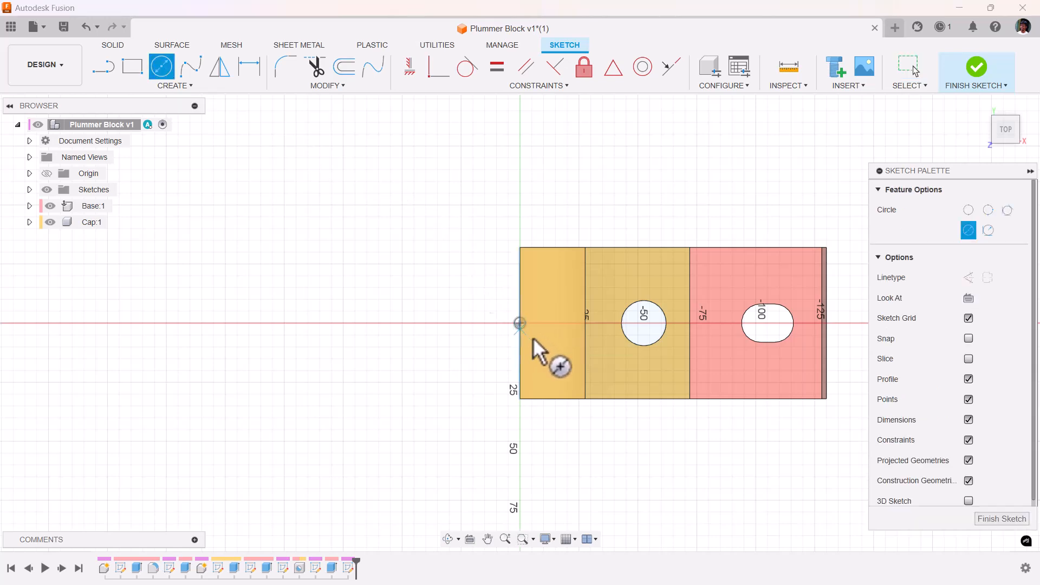
click(690, 325)
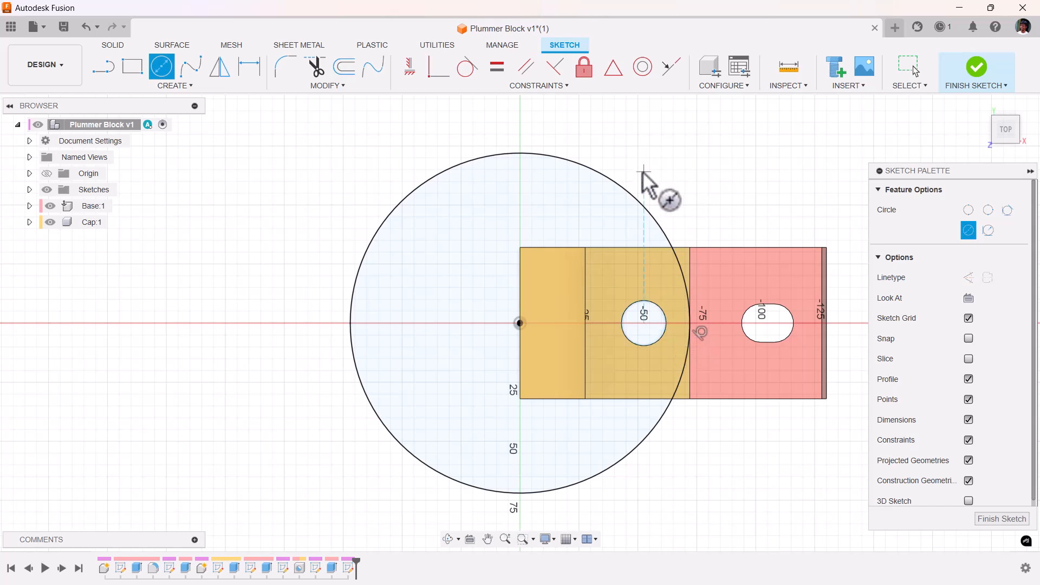
- Trim away the circle portion outside the cap's top face, keeping only the arc across its outer end
click(333, 87)
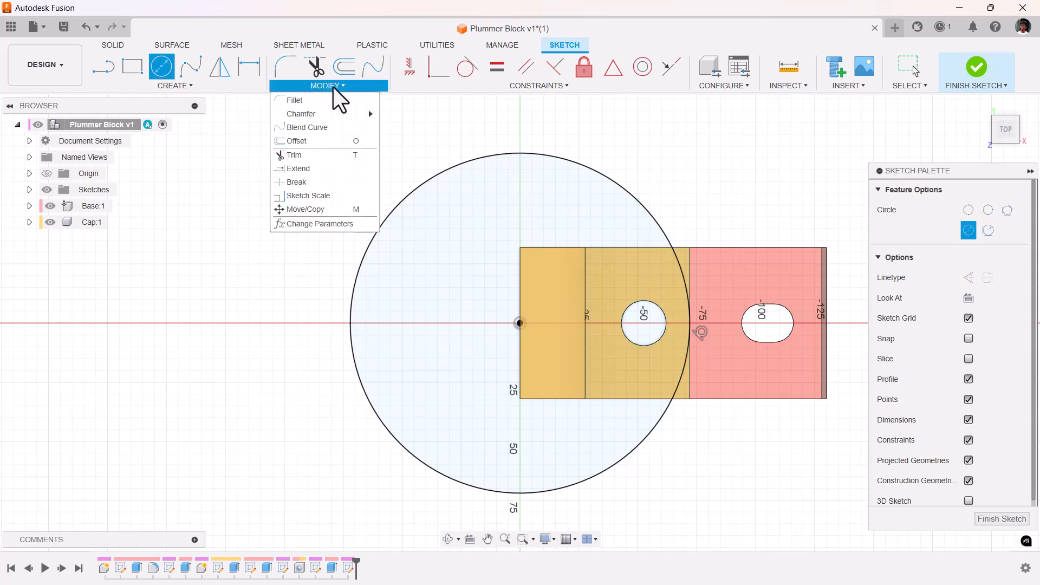
click(316, 157)
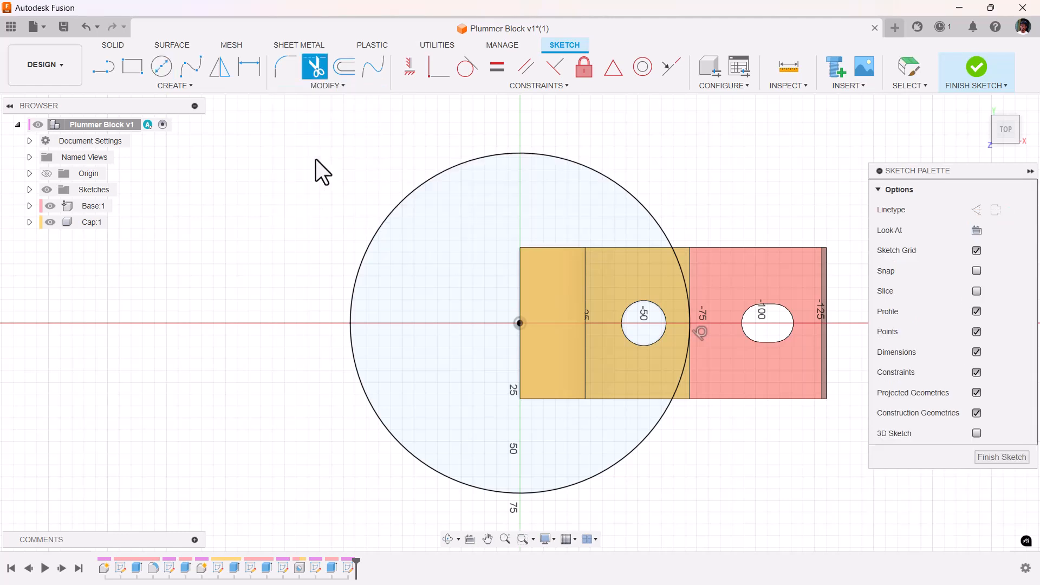
click(415, 188)
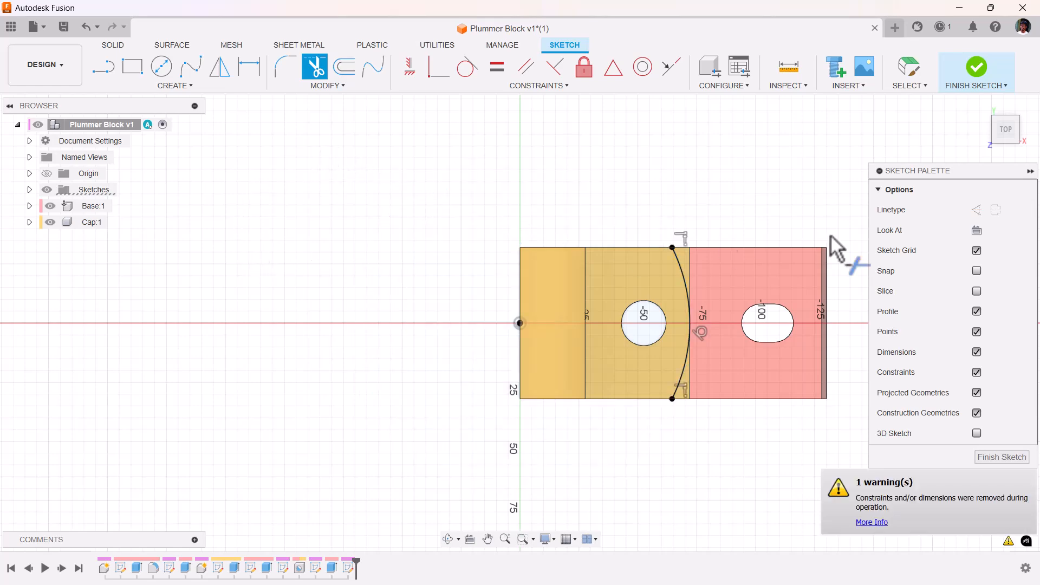
- Extrude the two corner profiles outside the arc as a cut through cap and base, using To Object on the base foot's top face
click(980, 105)
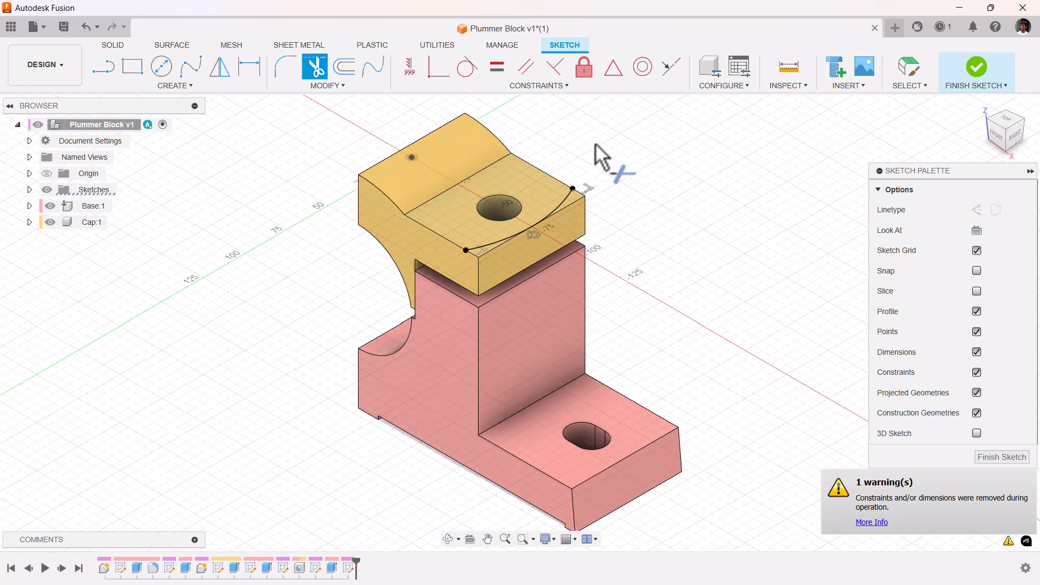
key(e)
click(572, 196)
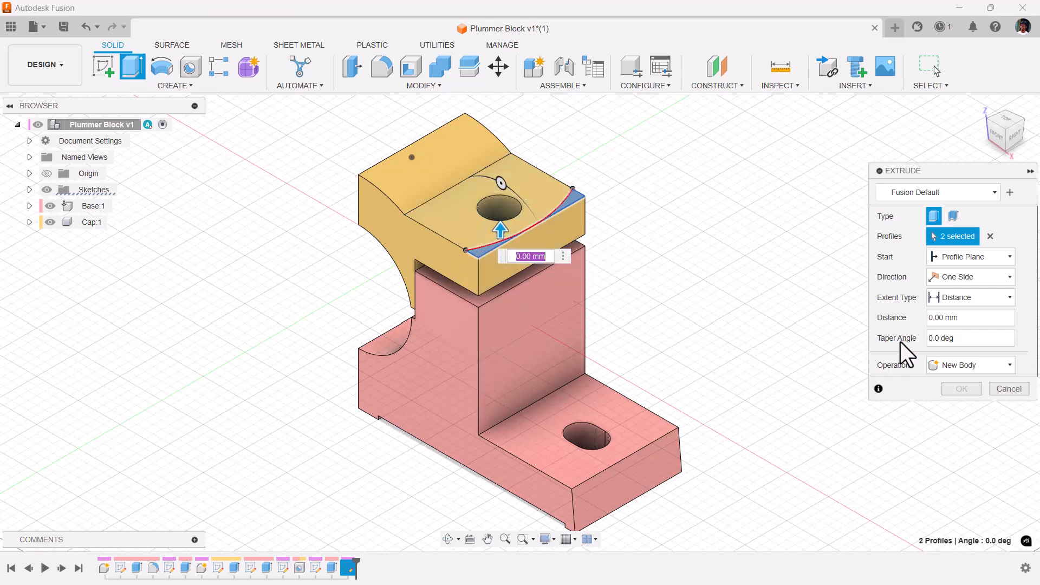
click(944, 299)
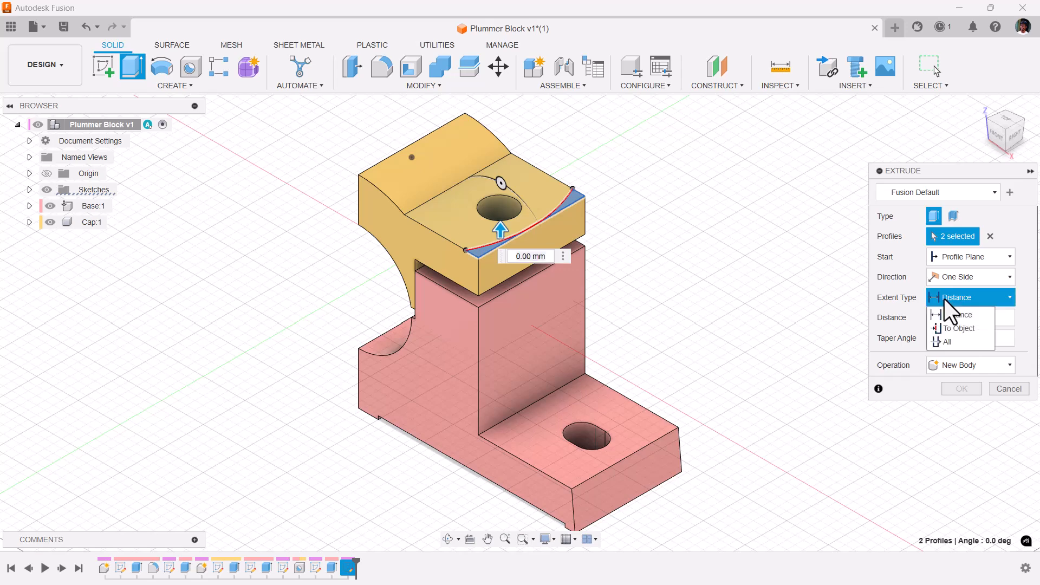
click(948, 329)
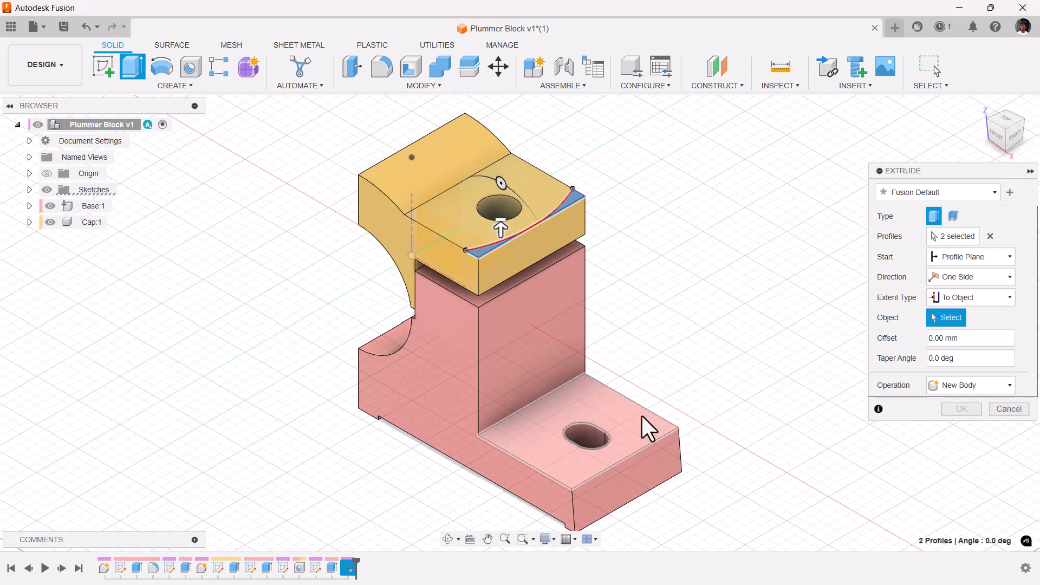
click(642, 416)
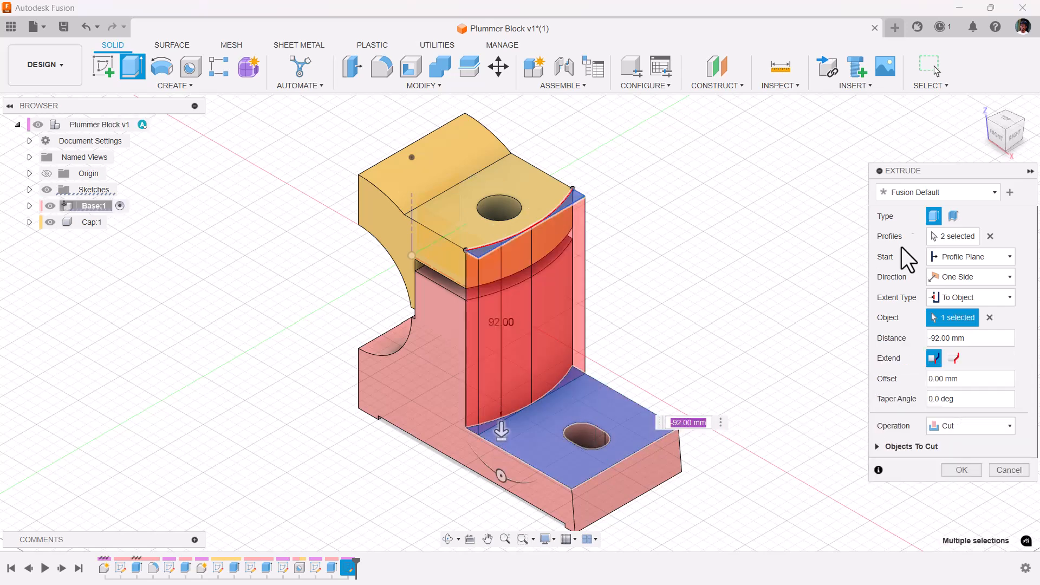
click(984, 120)
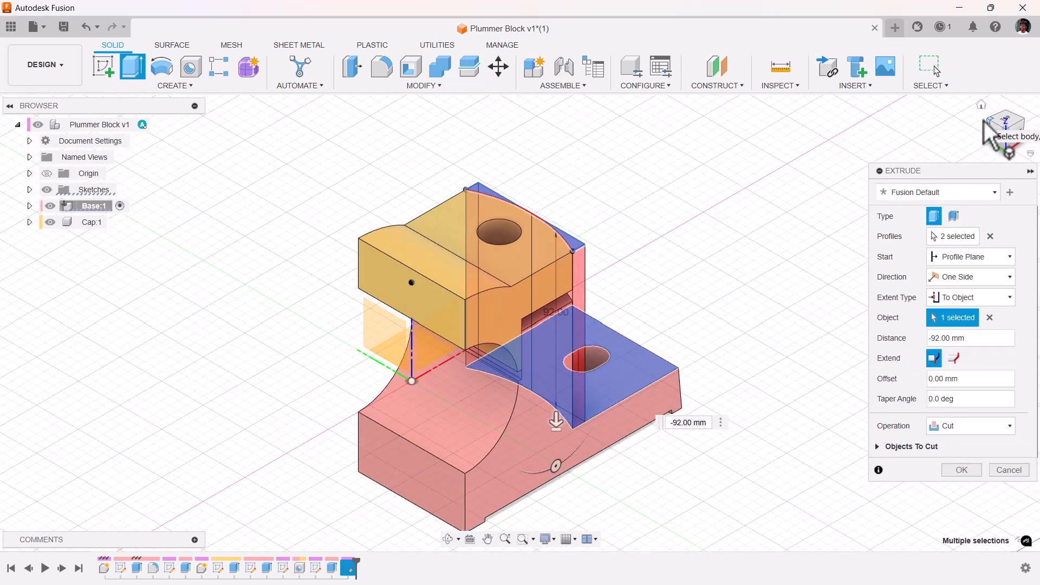
click(954, 469)
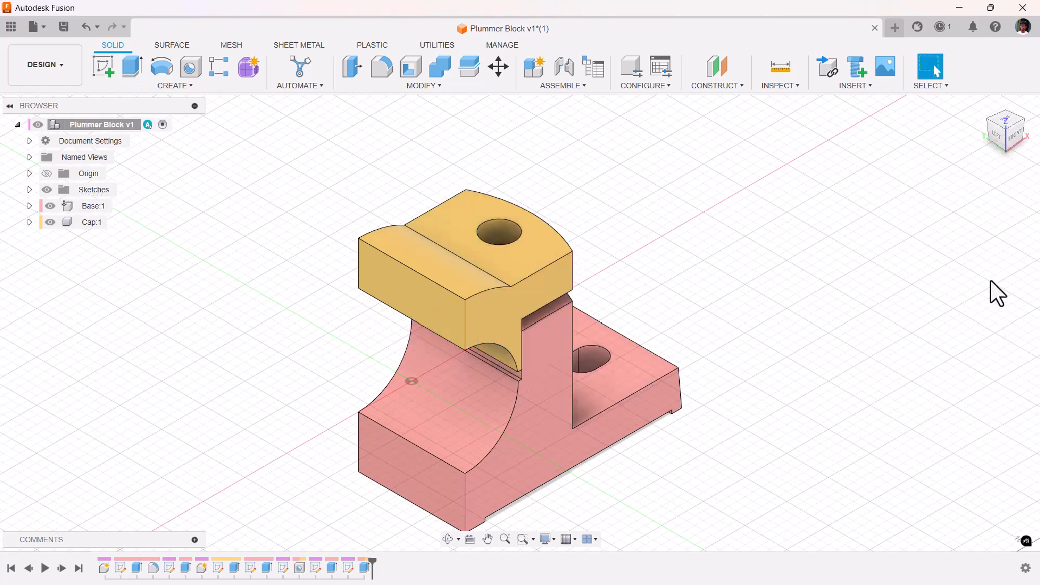
- Fillet the curved edge where the base's upright meets the foot with a 5 mm radius
click(1024, 124)
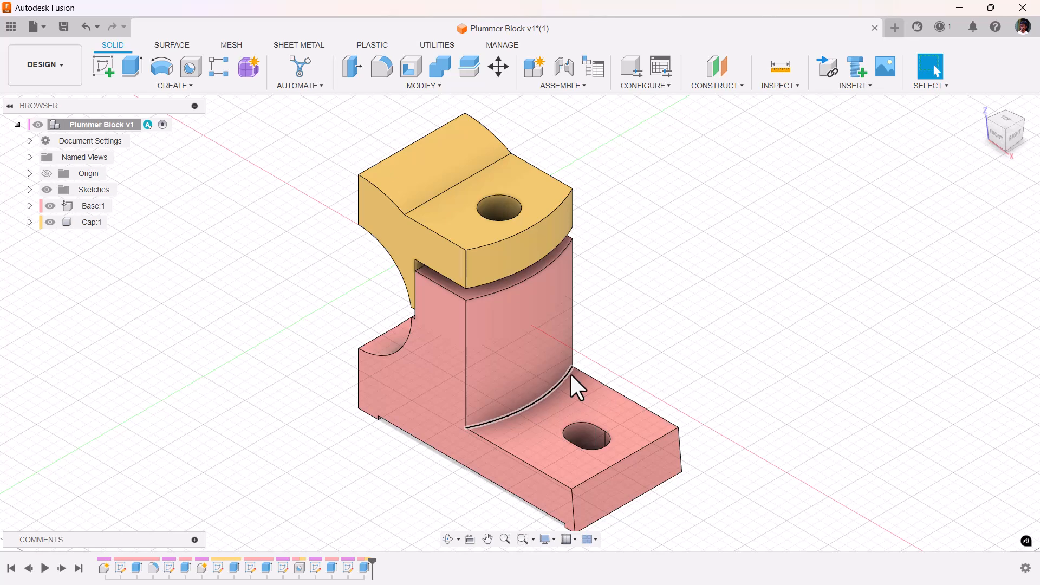
click(569, 376)
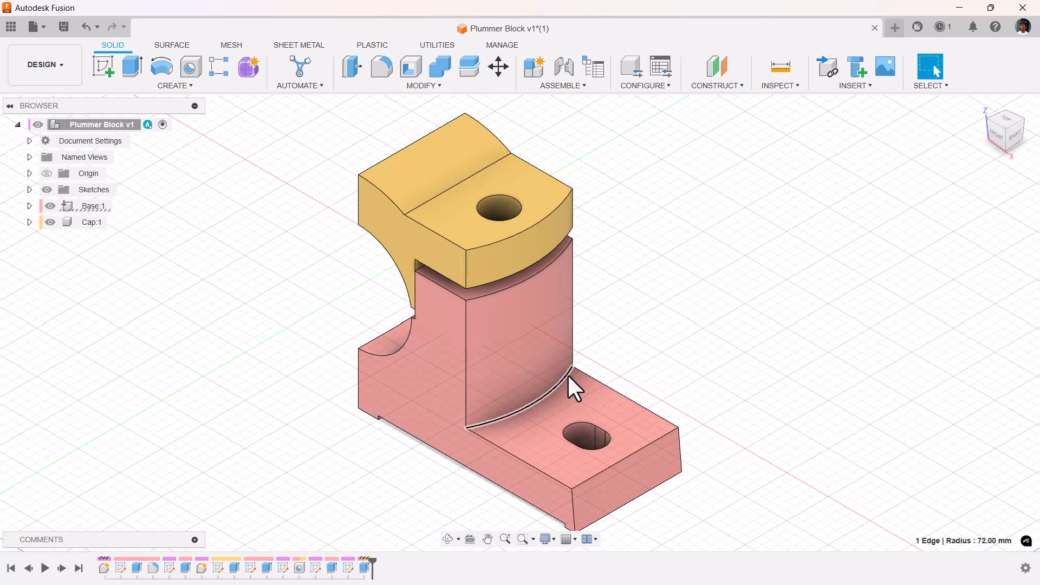
key(f)
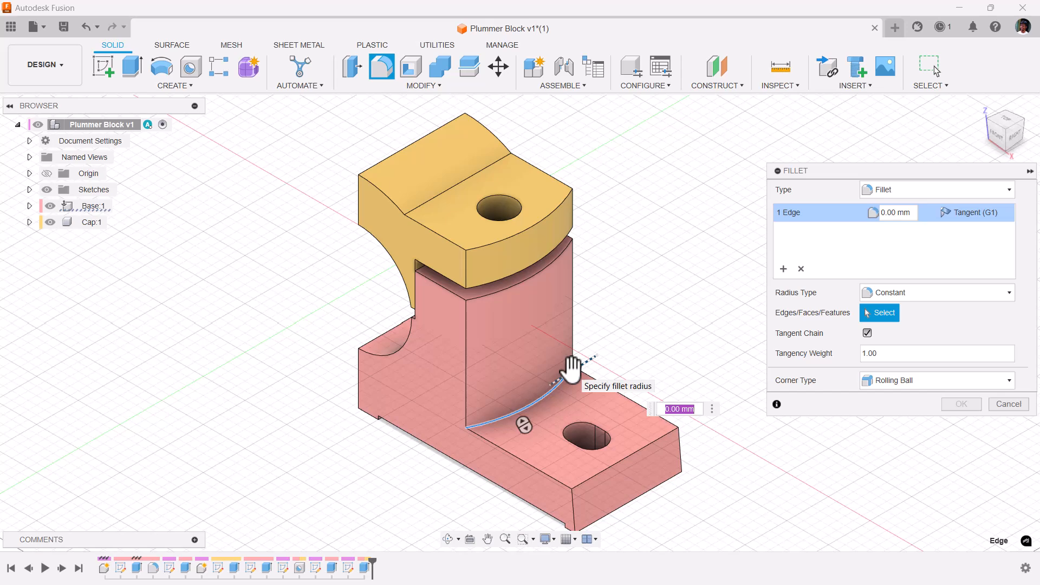
text(5)
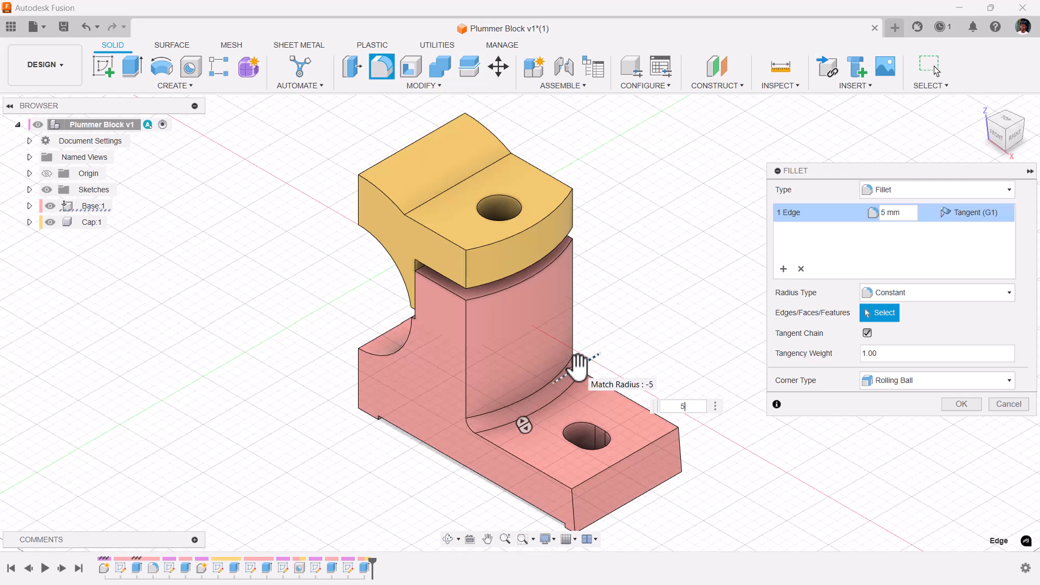
click(962, 403)
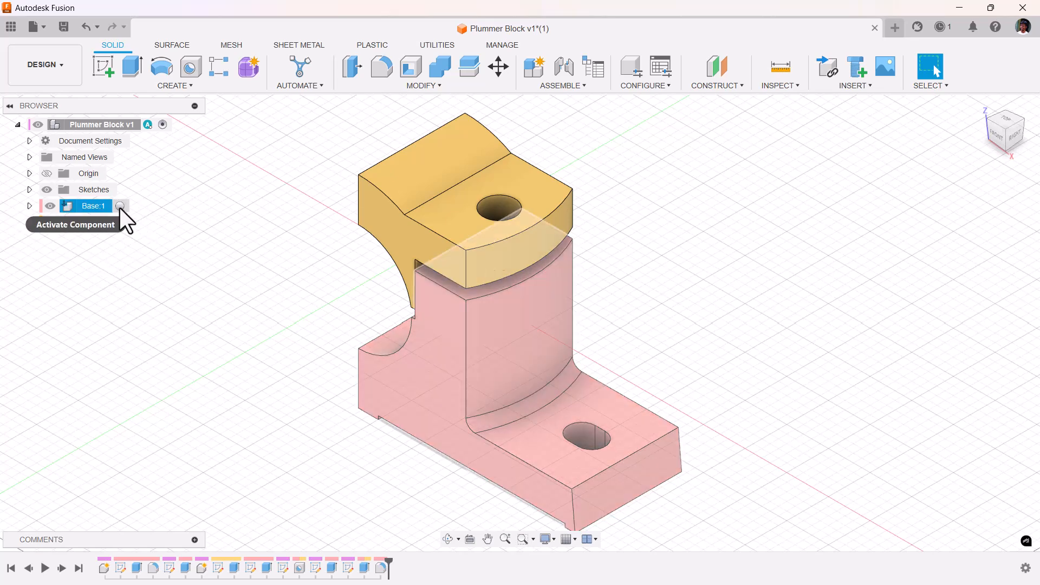
- Activate the Base component and mirror its body across the YZ plane with the Join operation
click(119, 206)
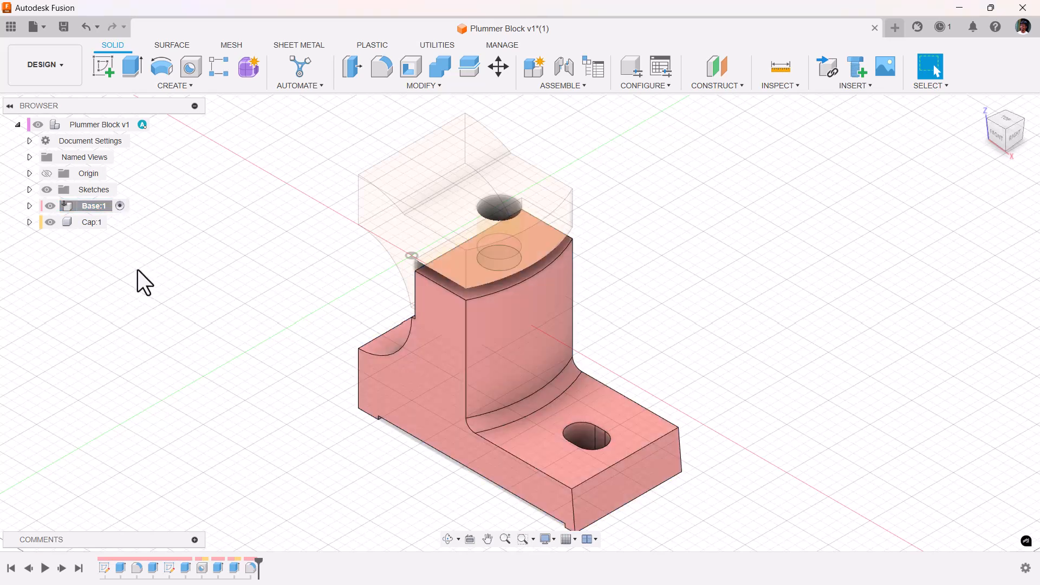
click(194, 89)
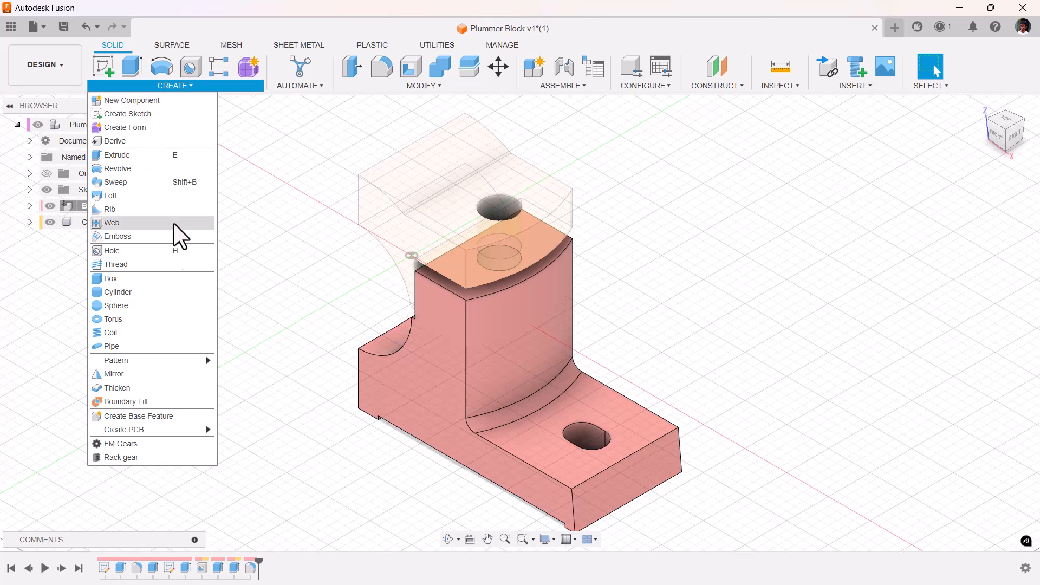
click(158, 374)
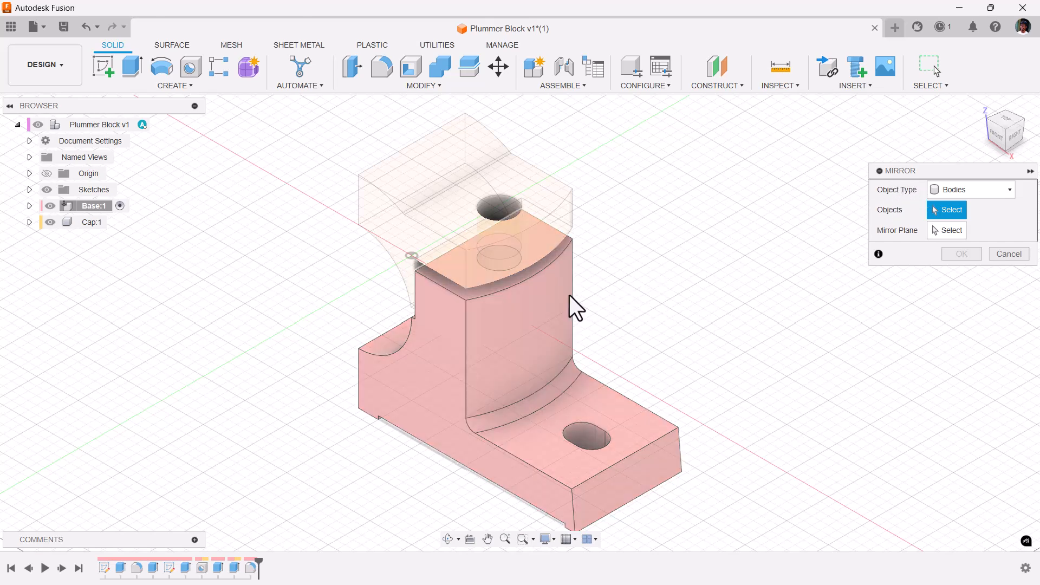
click(569, 295)
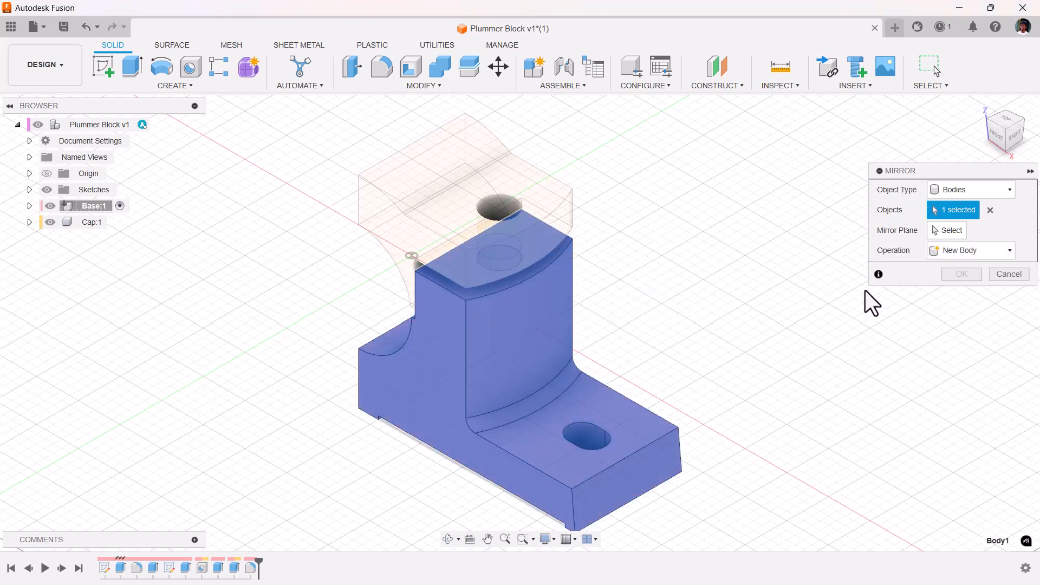
click(950, 233)
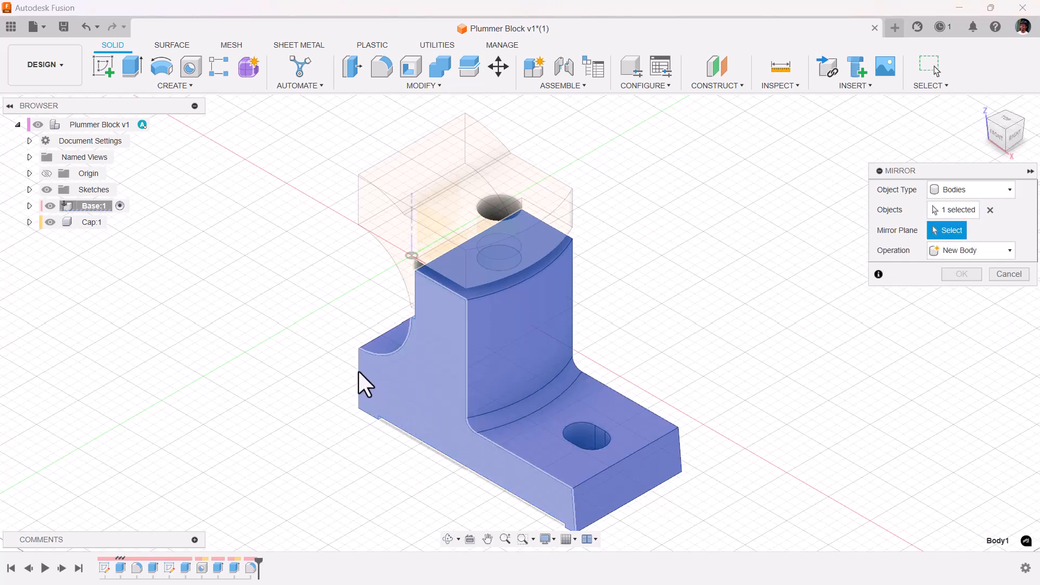
click(438, 204)
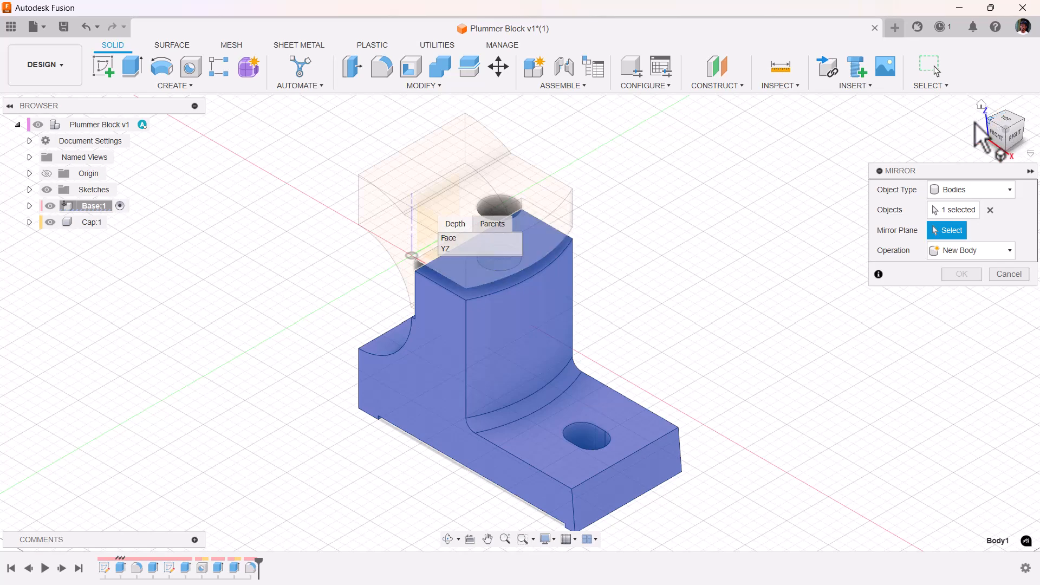
click(490, 249)
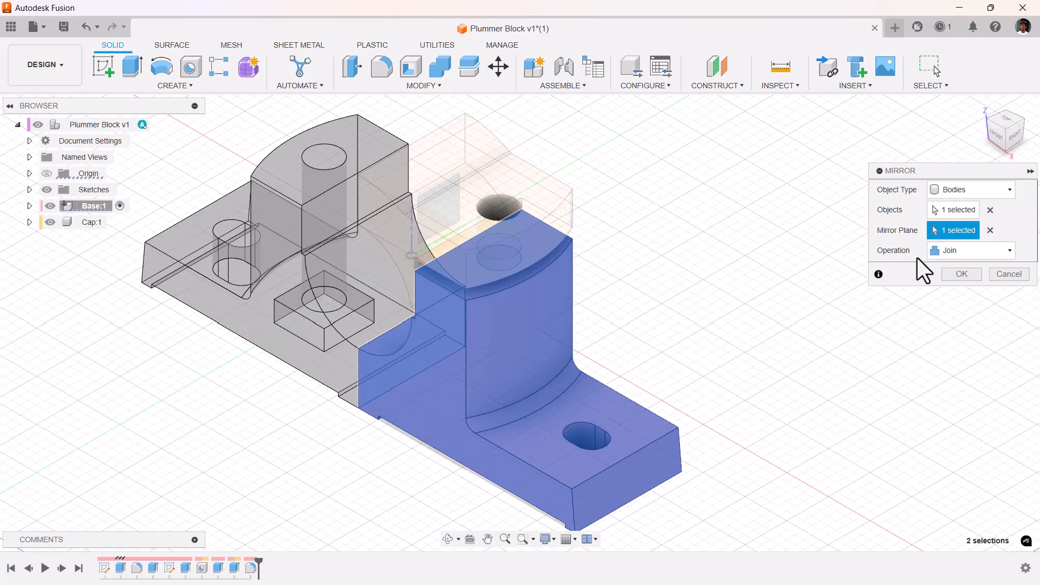
click(960, 274)
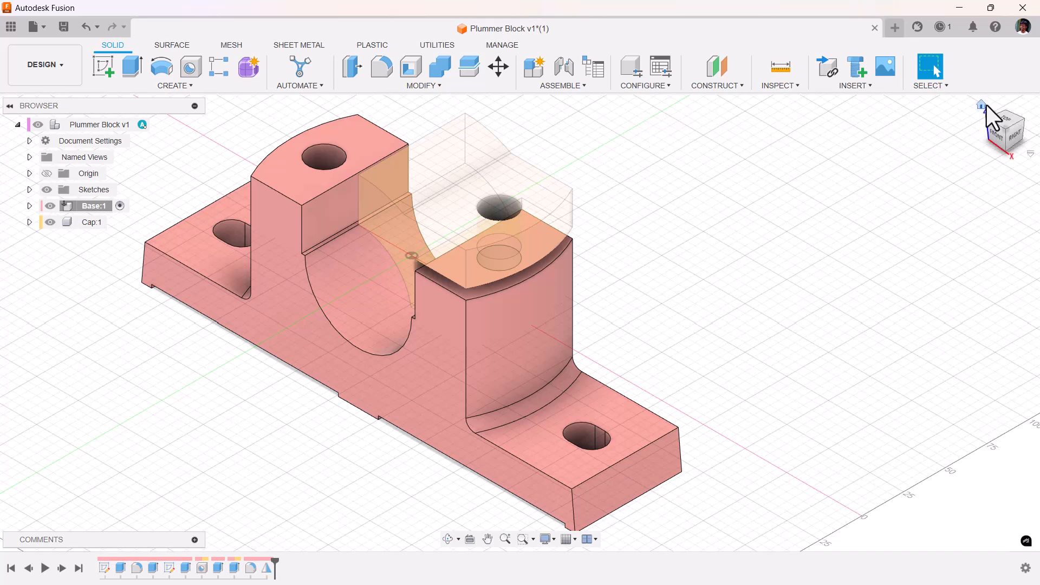
- Activate the Cap component, mirror its body across the centre plane with the Join operation, and reactivate the top-level assembly
click(983, 104)
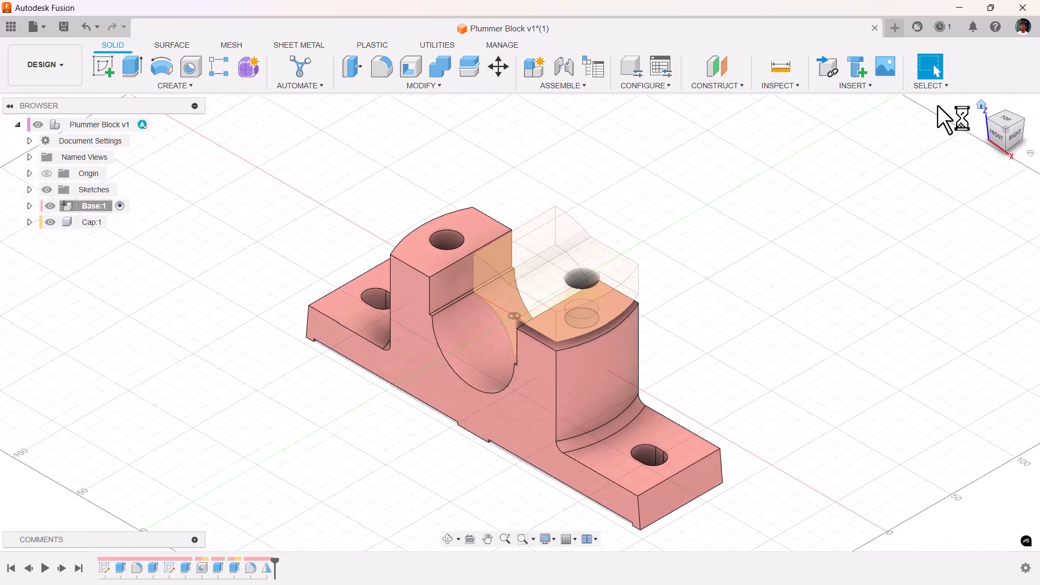
click(101, 223)
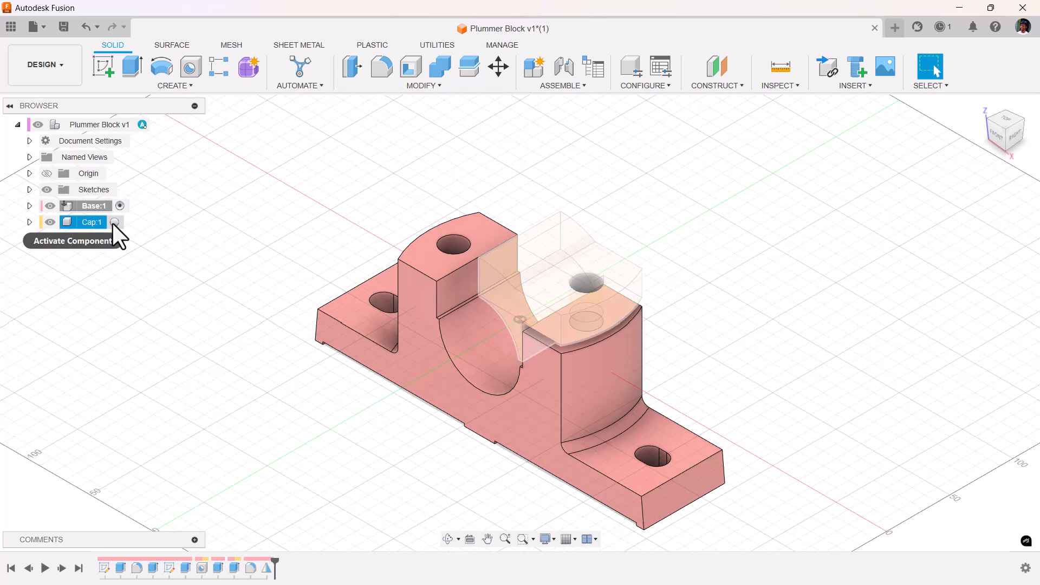
click(114, 222)
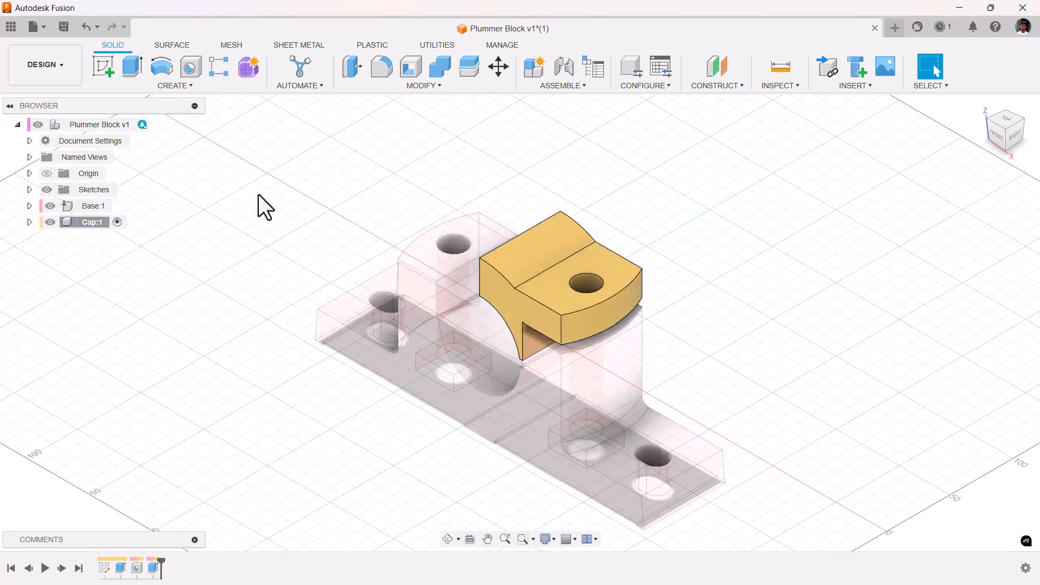
click(200, 87)
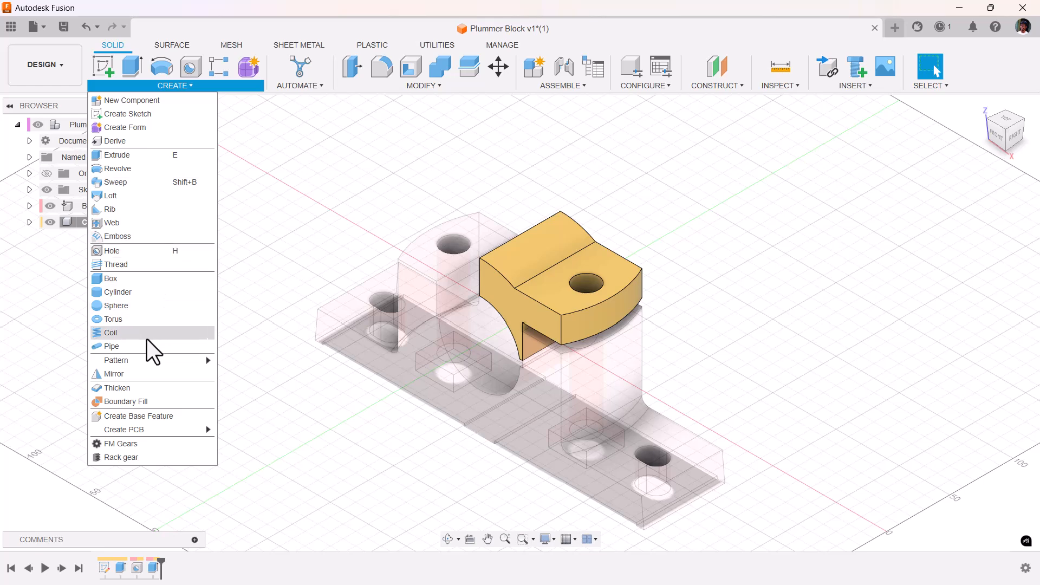
click(142, 374)
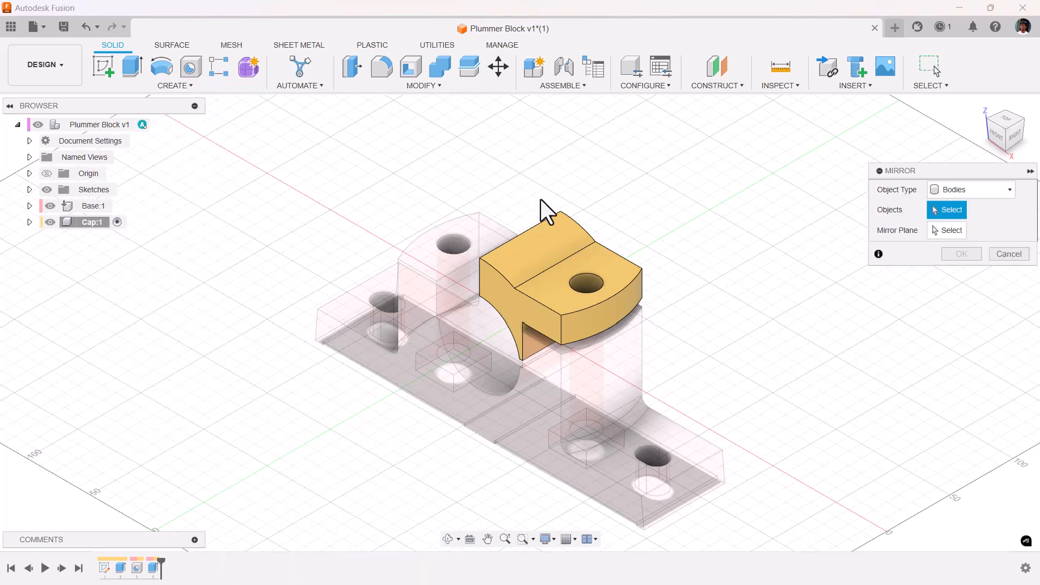
click(549, 227)
click(946, 229)
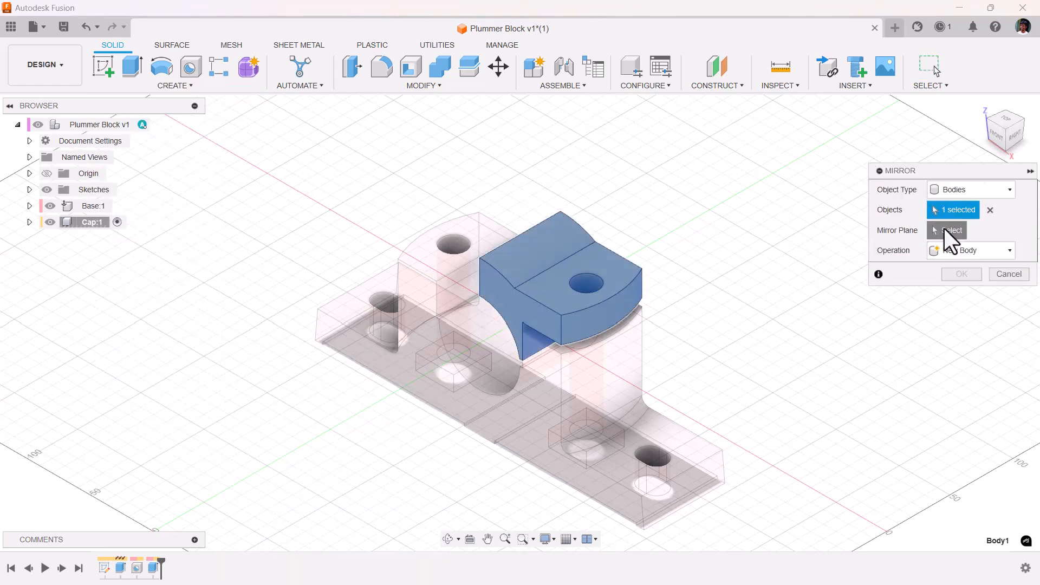
click(499, 249)
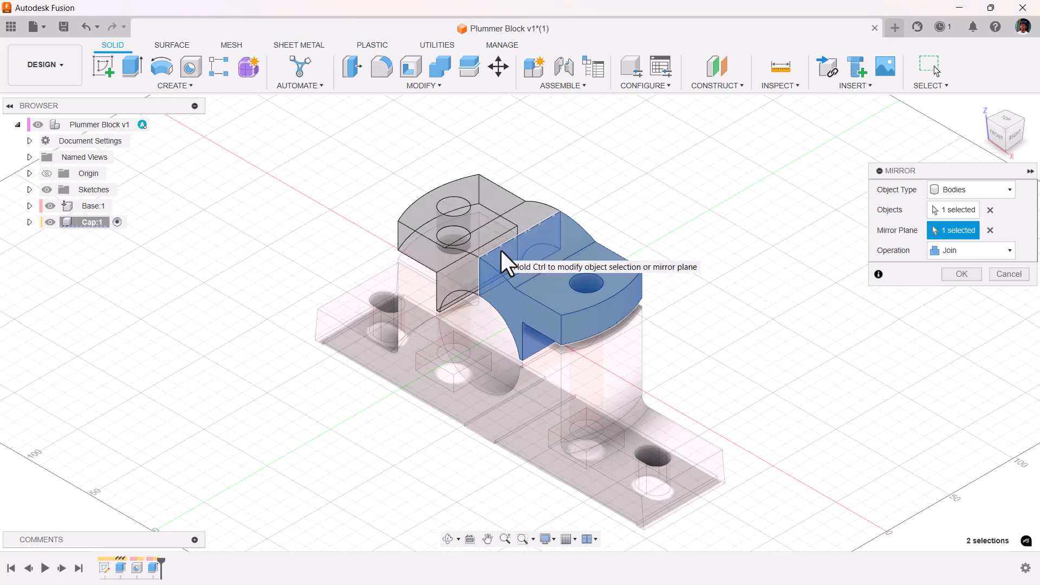
click(954, 273)
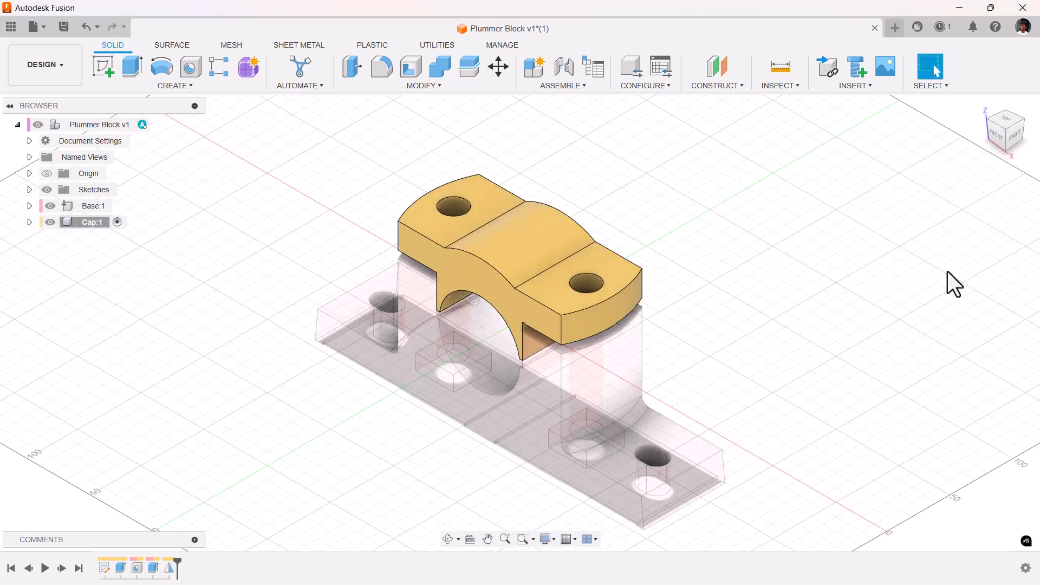
click(162, 125)
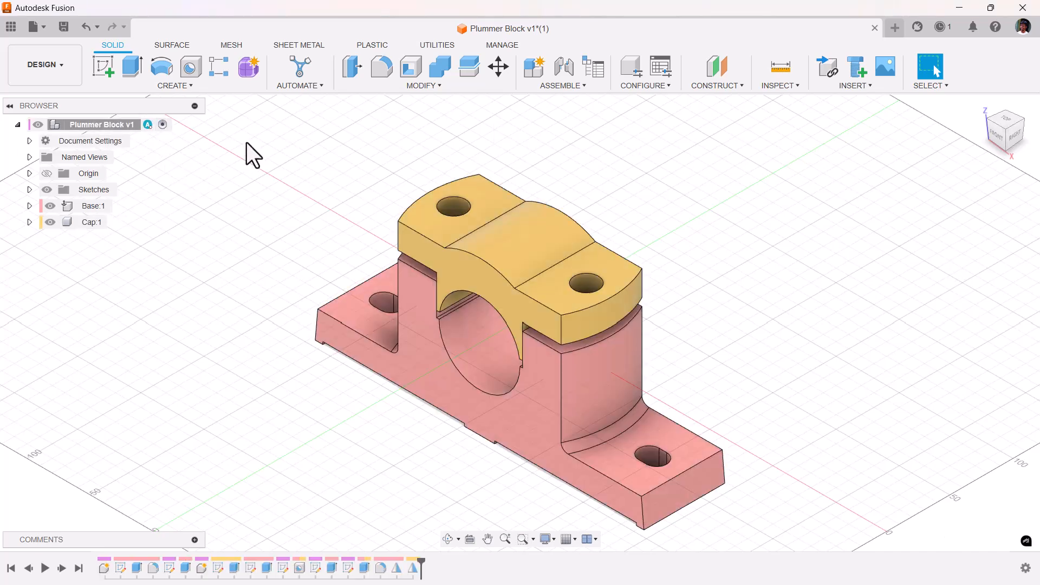
- Edit the base's fillet feature and add a second selection set with the outer pad's inner edge on the underside
click(987, 122)
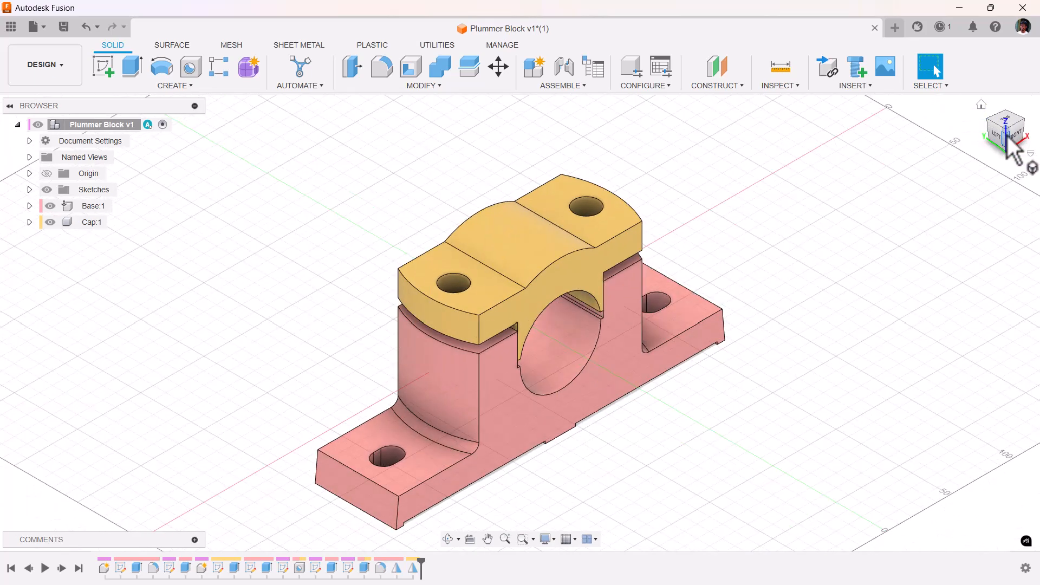
mouse_move(1009, 142)
mouse_down()
mouse_move(991, 112)
mouse_move(1008, 163)
mouse_up()
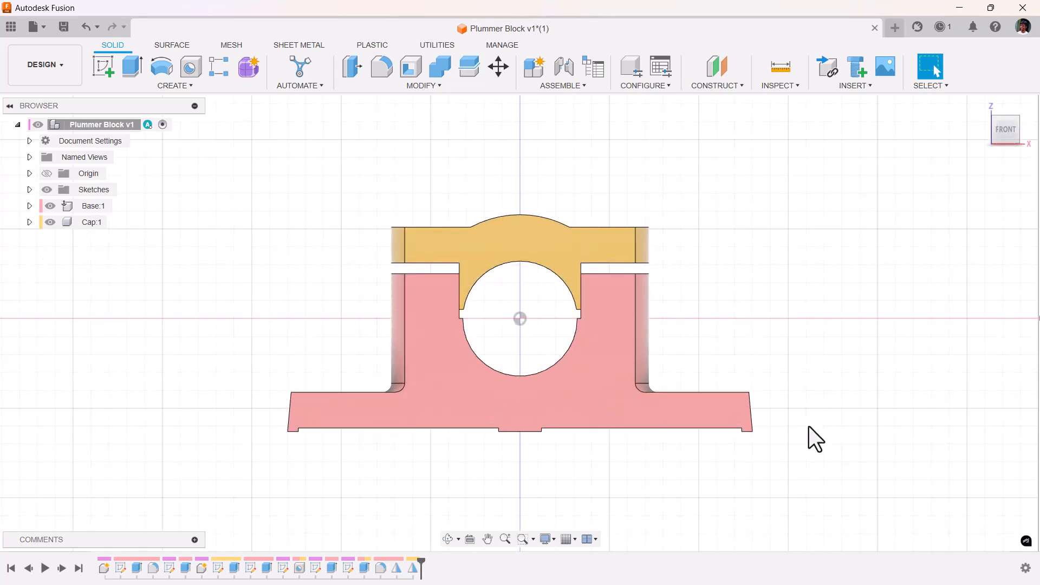
scroll(745, 429, up, 5)
scroll(736, 429, up, 2)
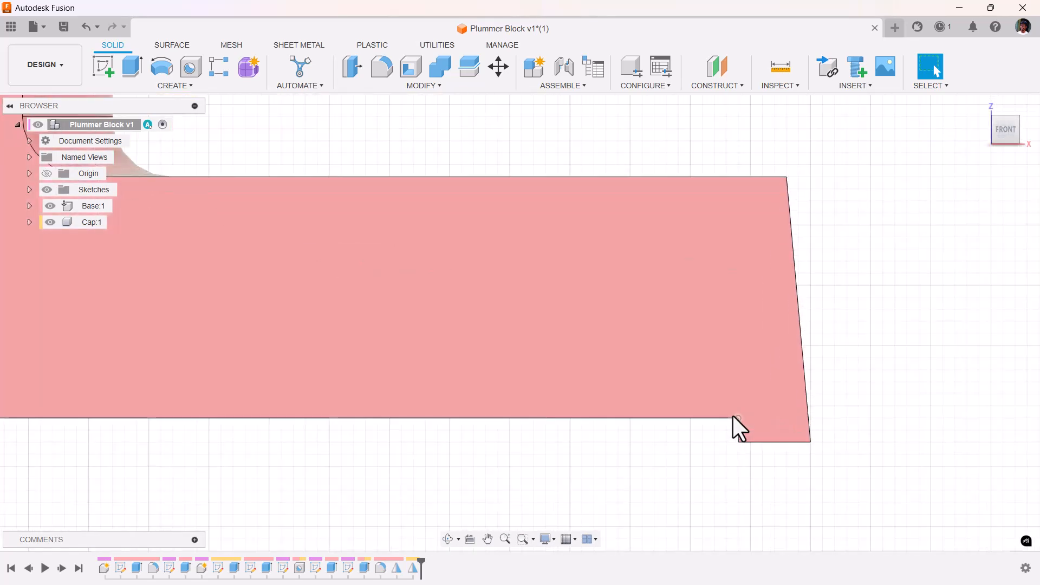
drag(1004, 135, 1011, 122)
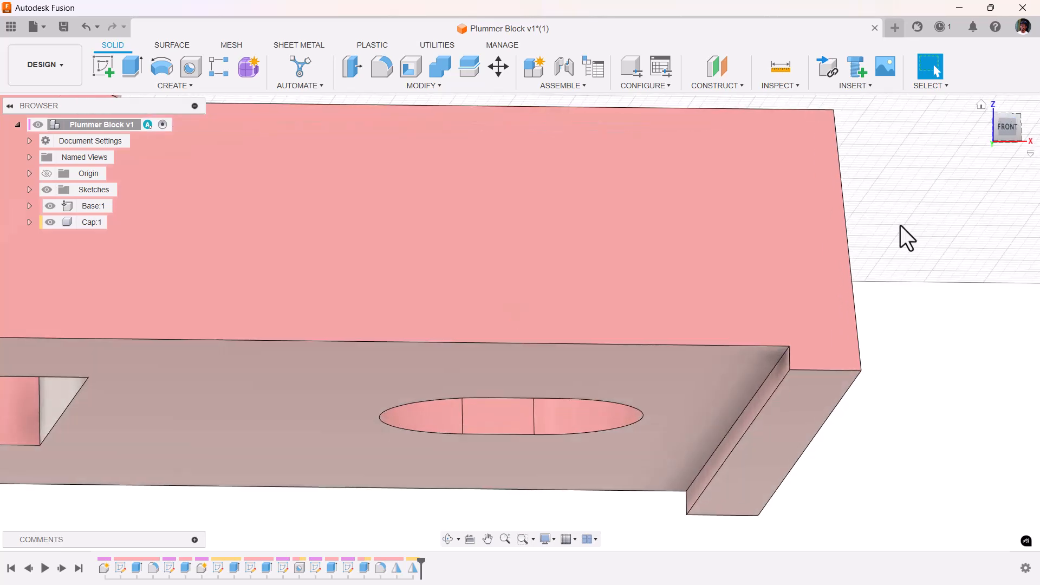
scroll(877, 233, down, 3)
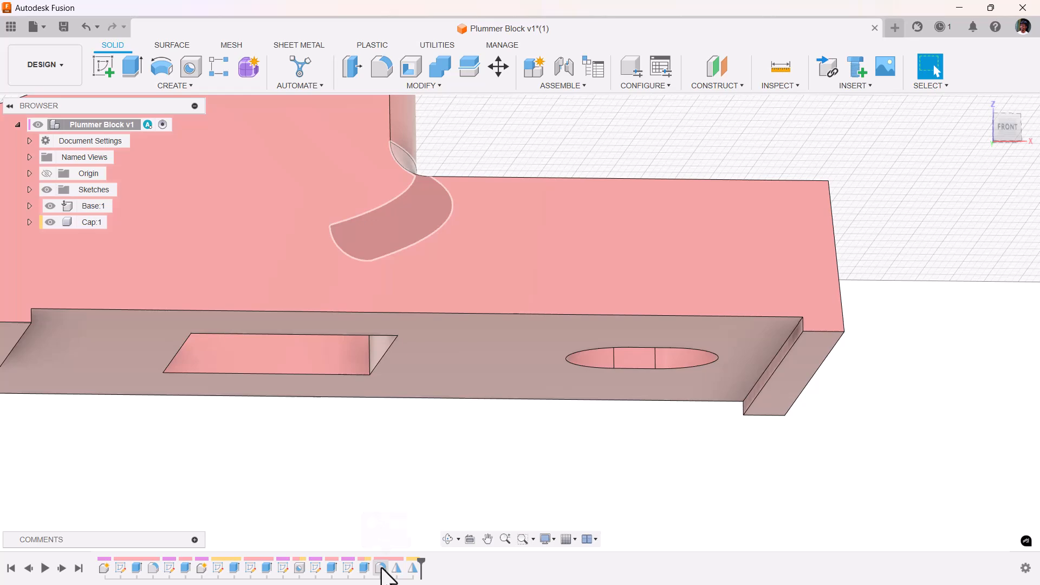
scroll(440, 470, down, 10)
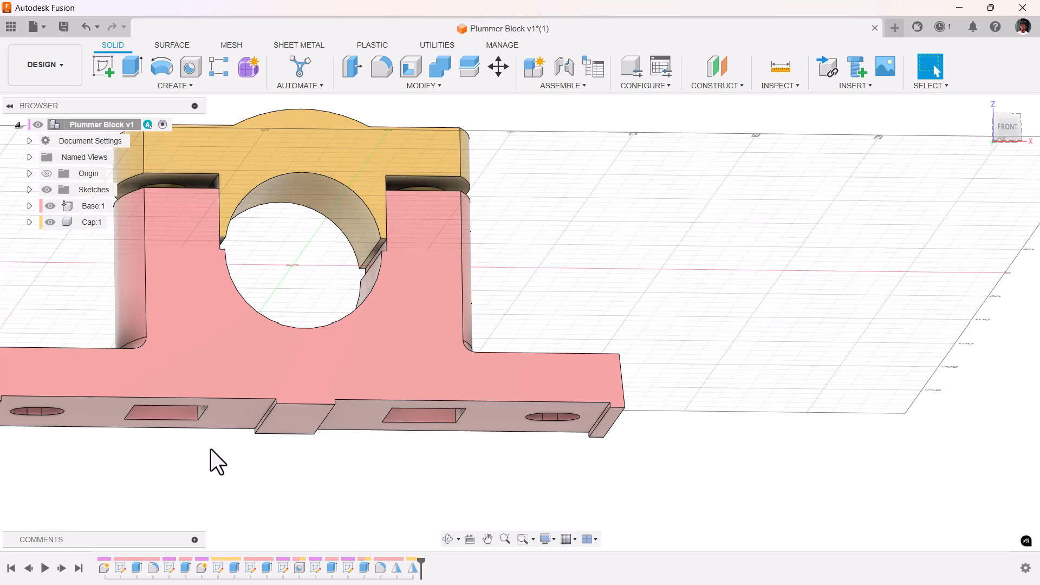
right_click(381, 567)
click(427, 443)
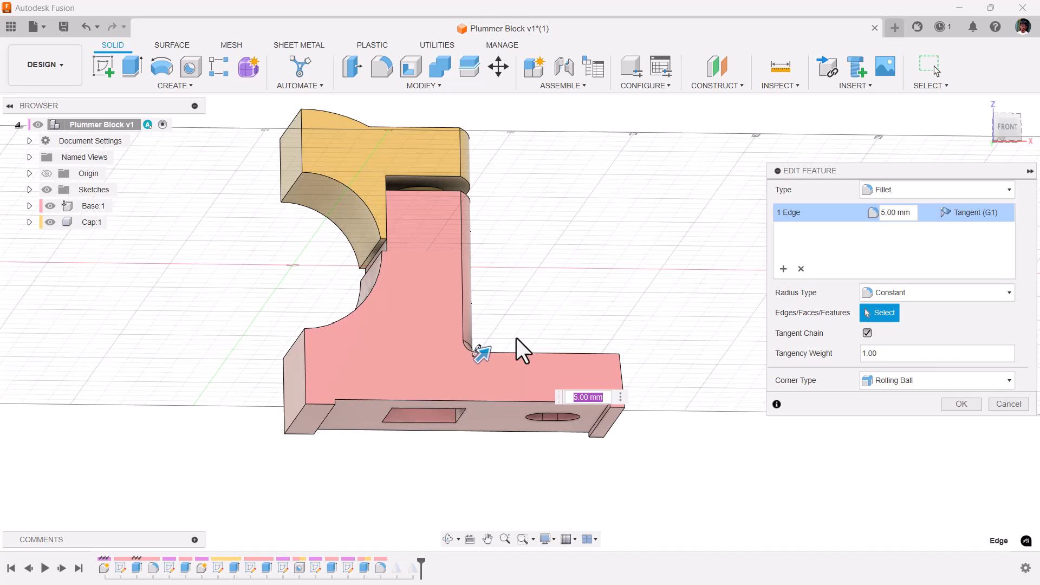
click(784, 269)
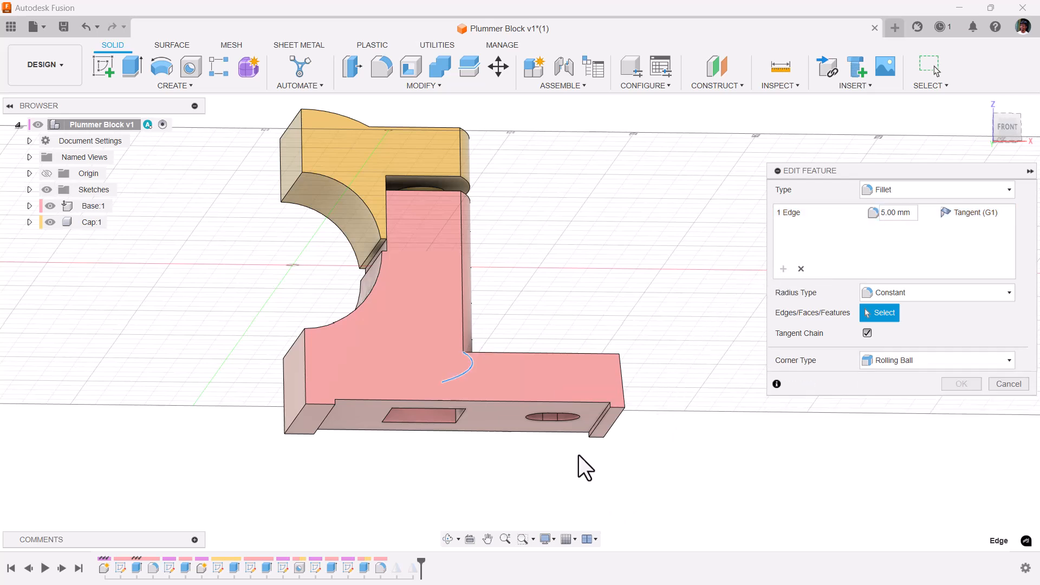
click(600, 410)
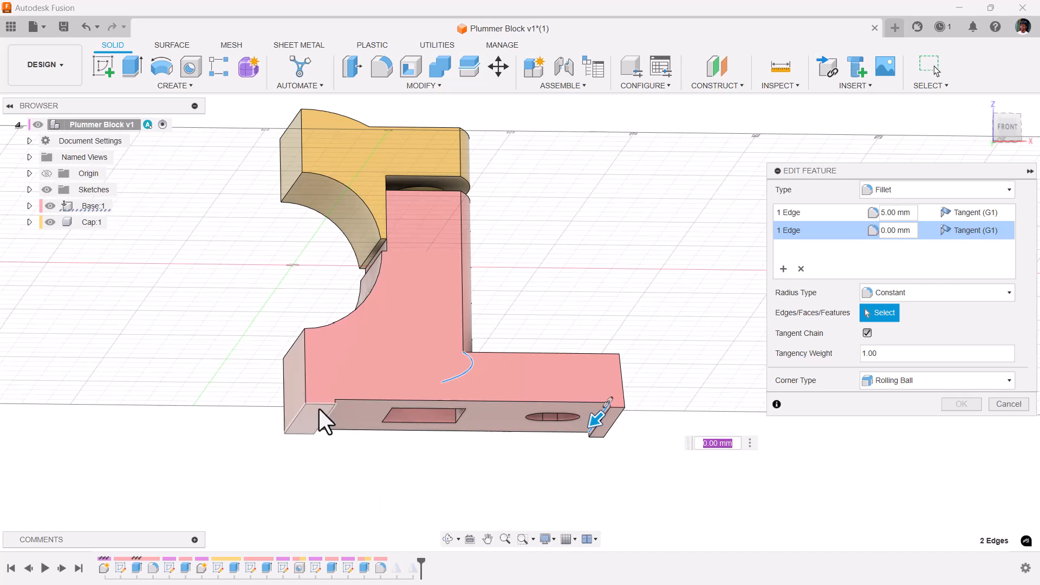
- Add the central pad's edge on the underside to the second fillet set and set its radius to 2 mm
scroll(324, 412, up, 5)
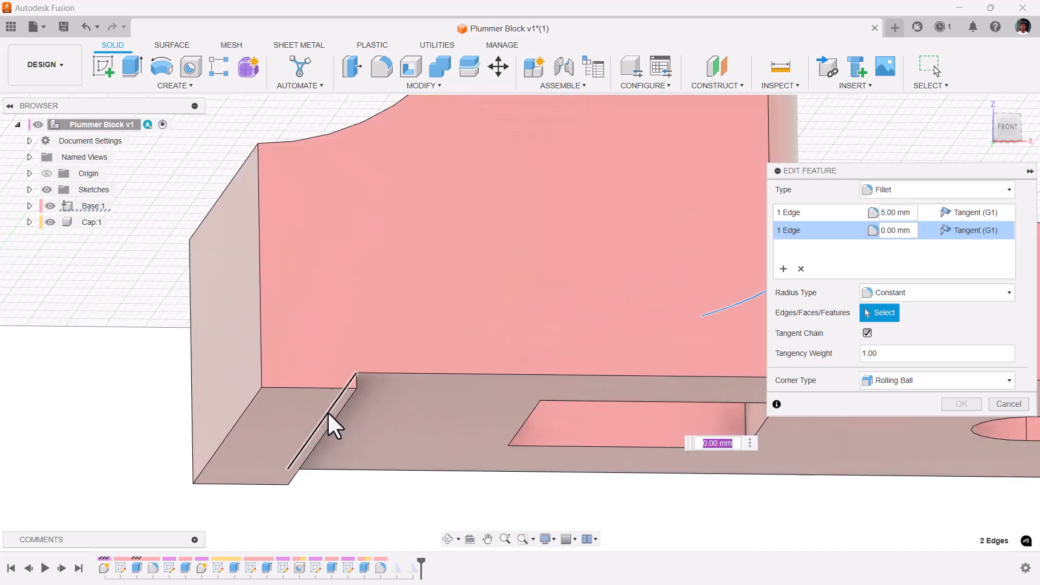
click(327, 409)
text(2)
scroll(372, 430, down, 5)
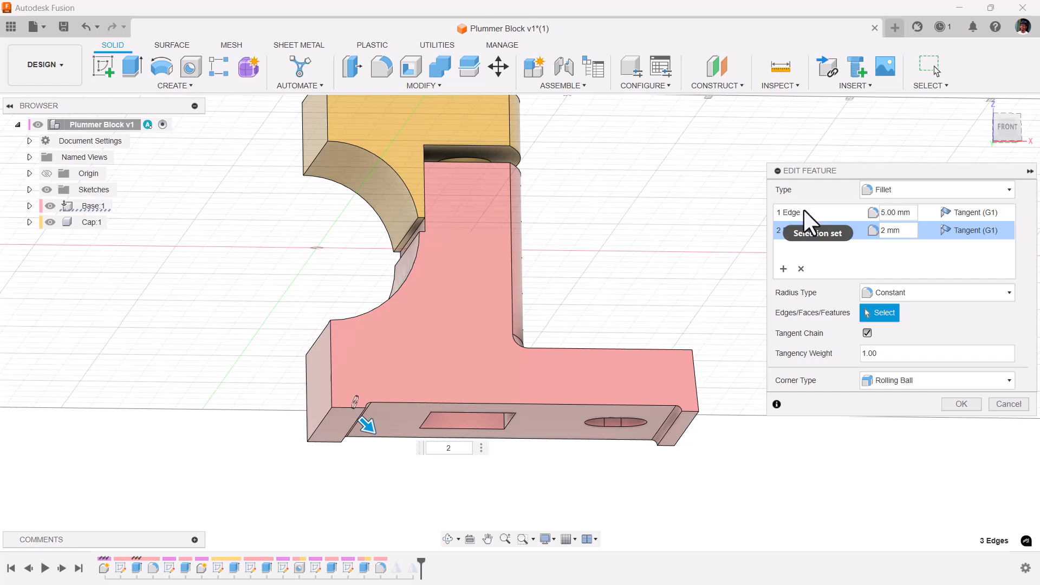
click(982, 105)
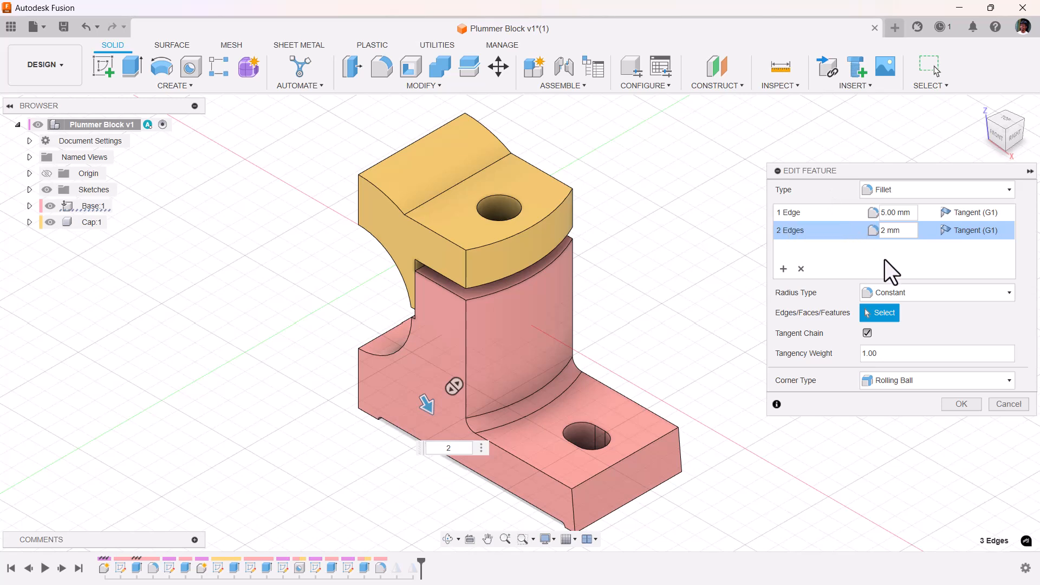
click(946, 400)
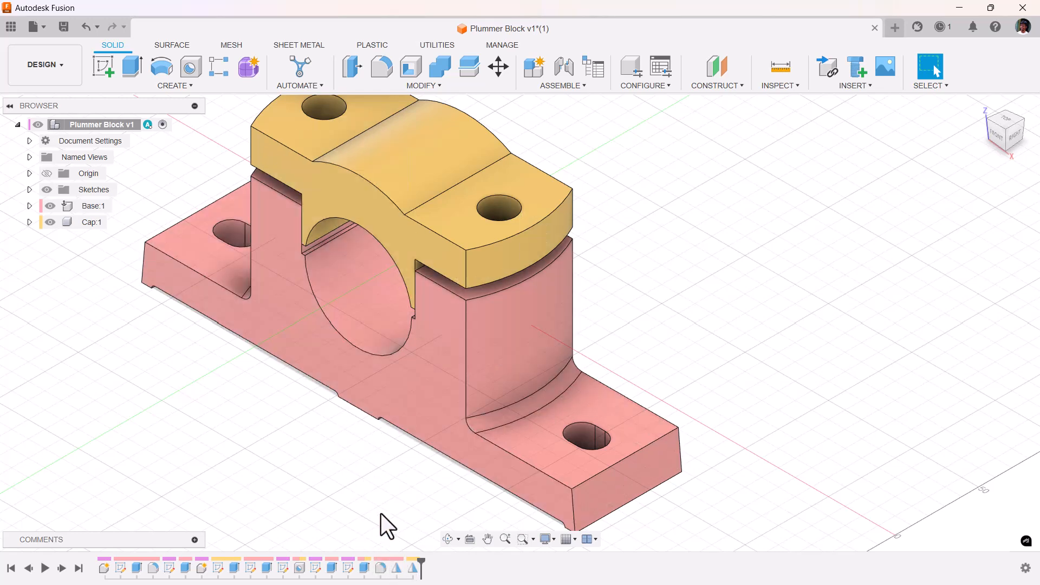
- Create an internal standard component named Bearing Brasses under Plummer Block, with activation enabled
scroll(325, 470, down, 2)
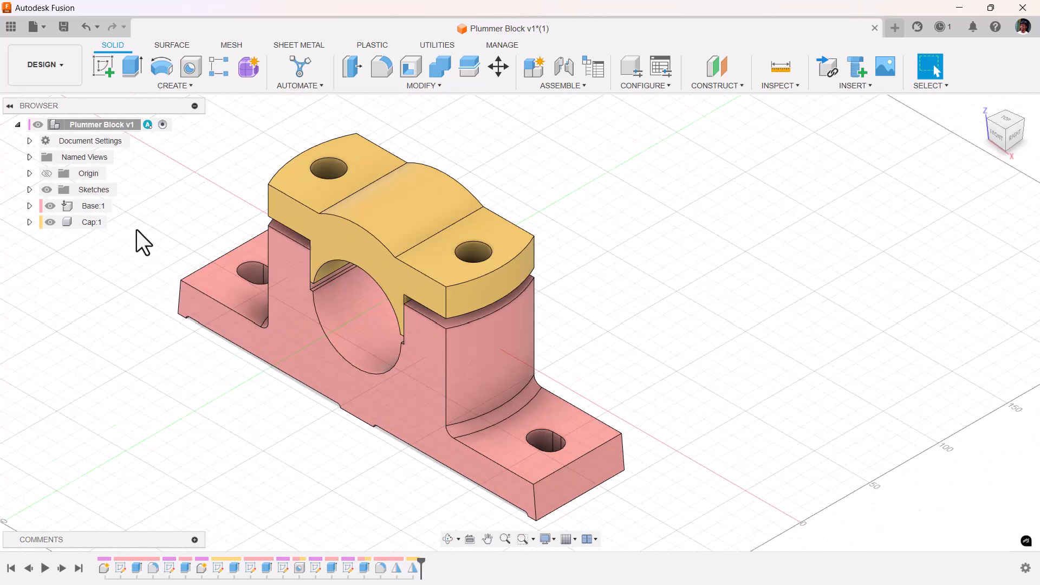
click(109, 131)
right_click(109, 129)
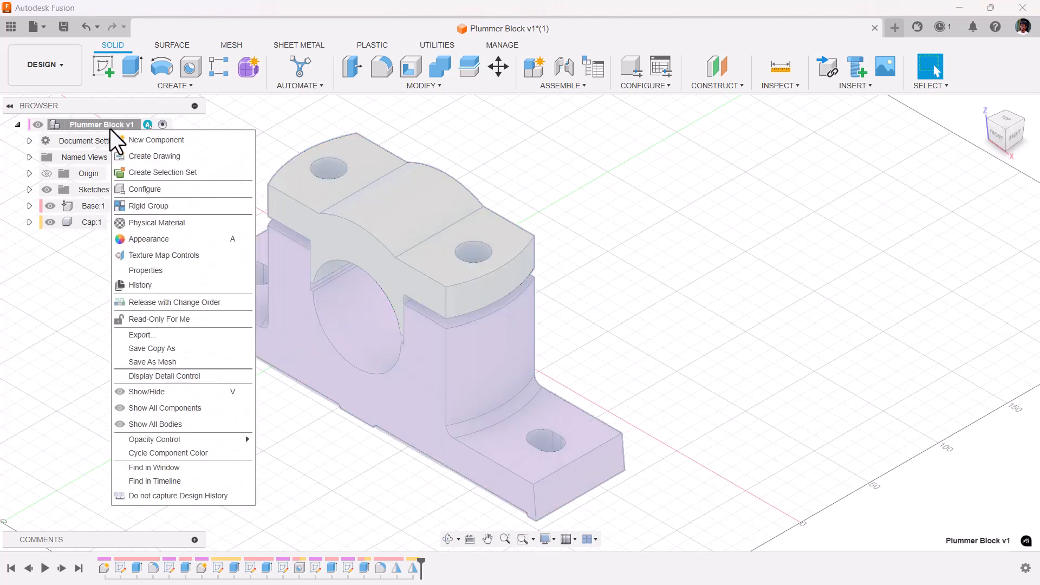
click(143, 140)
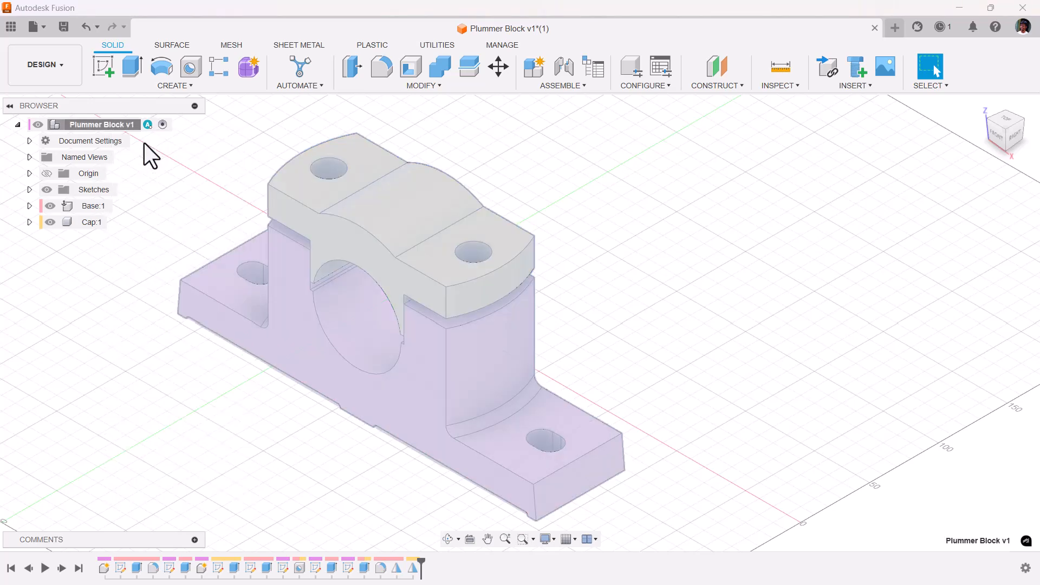
drag(891, 256, 820, 256)
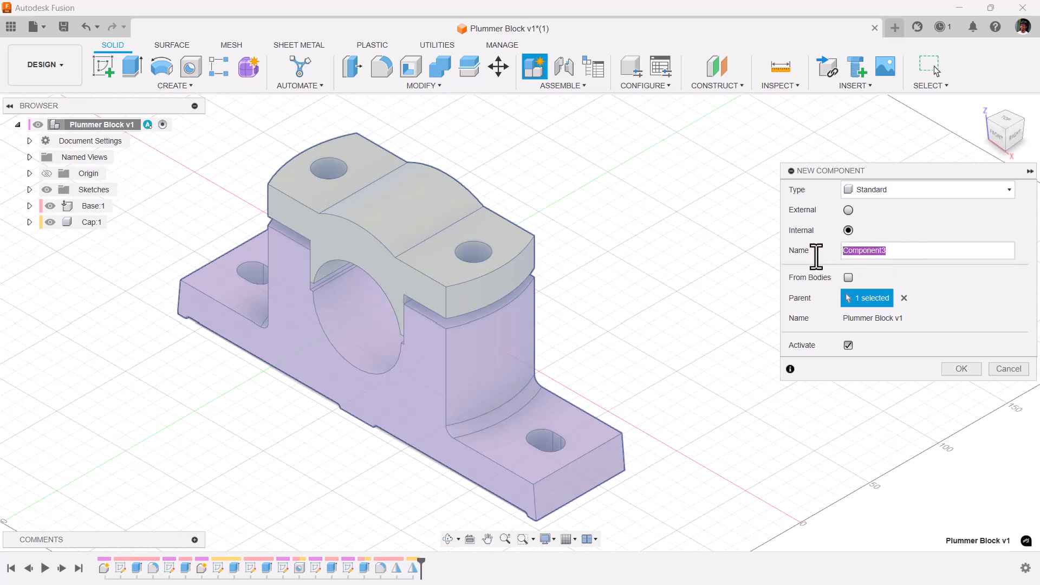
text(Bearing Brasses)
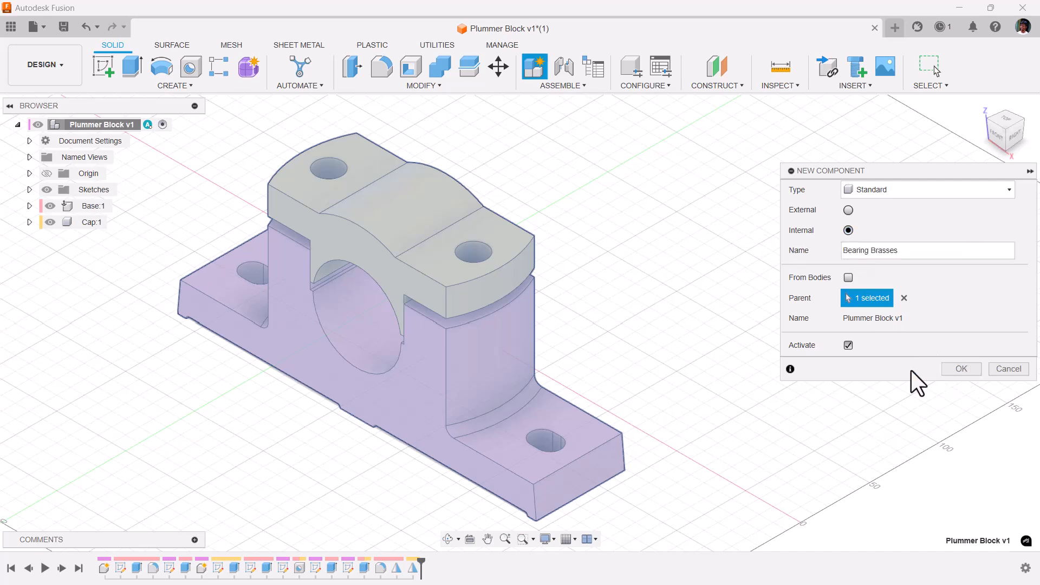
click(959, 370)
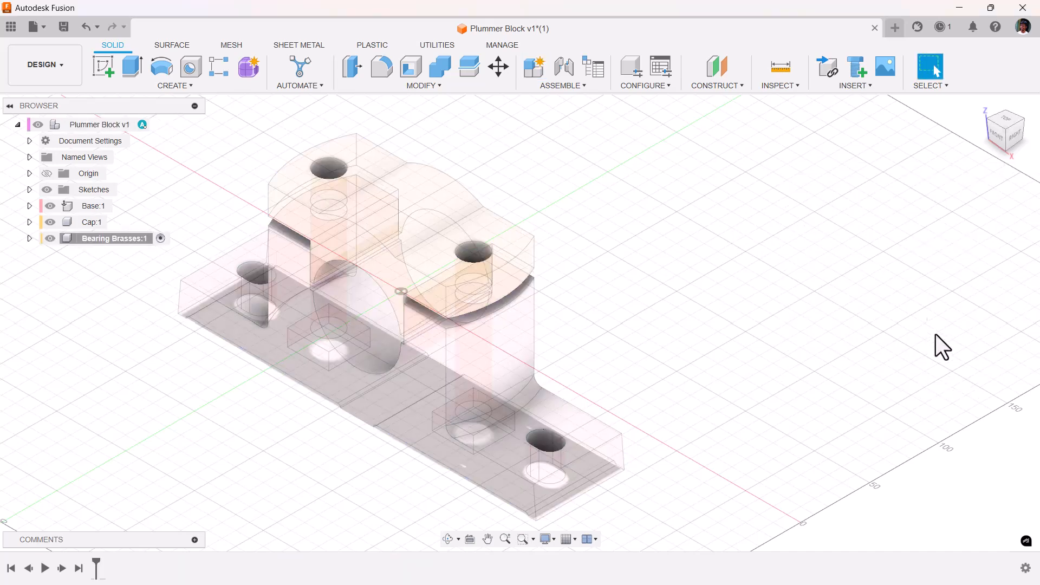
click(981, 106)
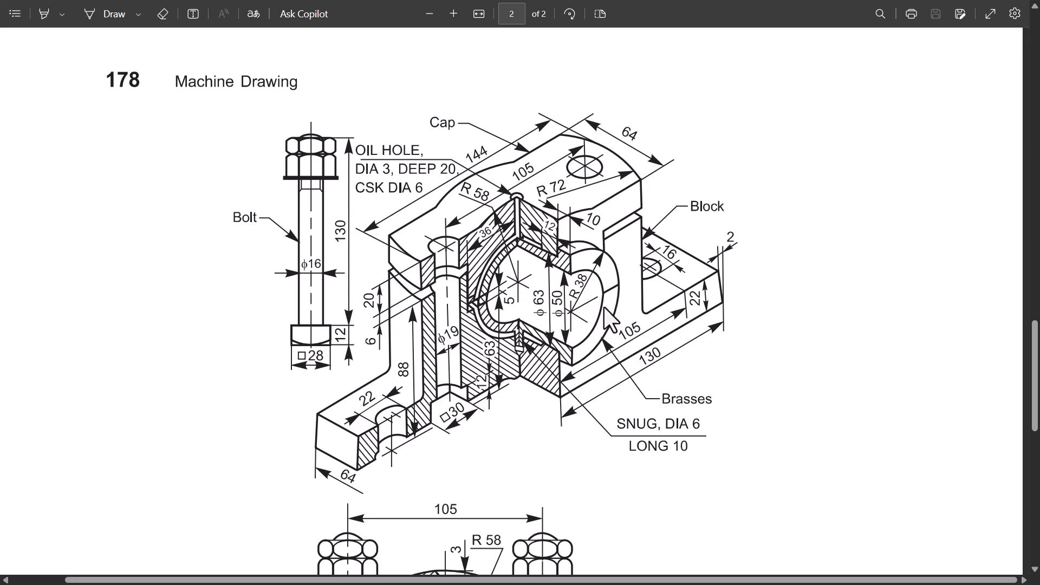
- Examine the PDF machine drawing of the plummer block for the shape and dimensions of the brasses
scroll(603, 307, down, 5)
scroll(603, 308, up, 4)
scroll(604, 307, up, 10)
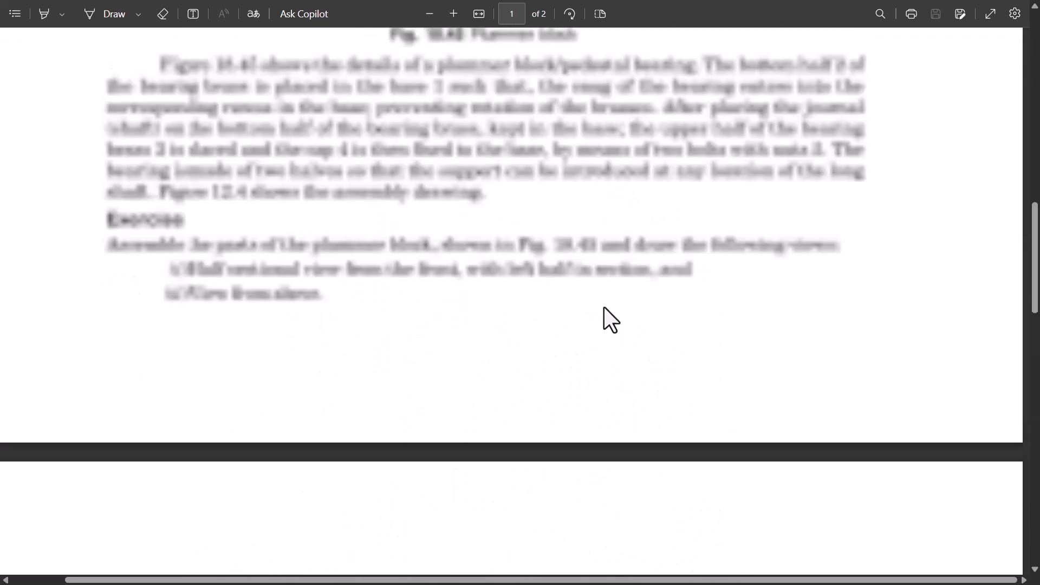
scroll(607, 306, down, 1)
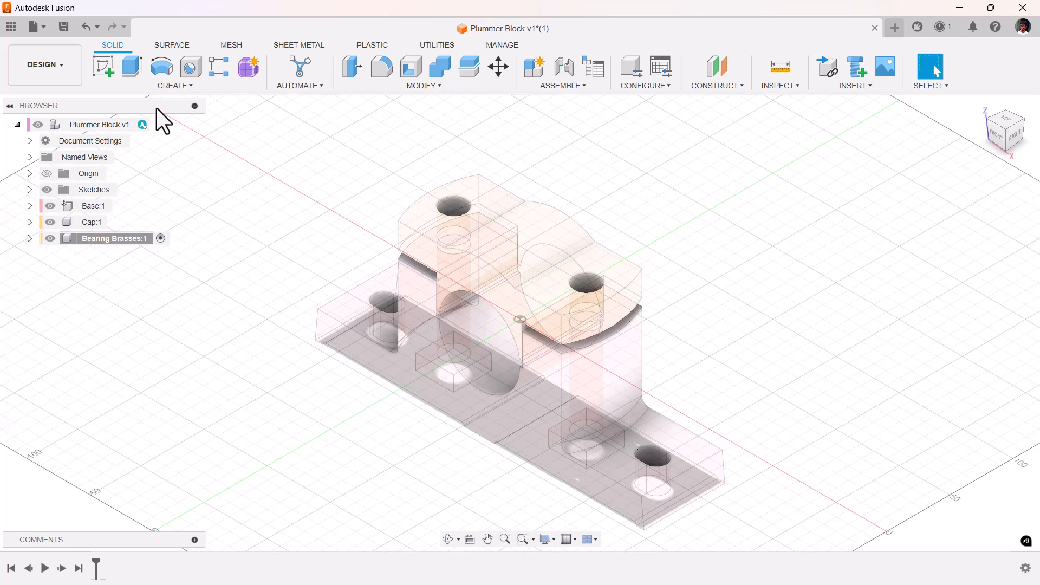
- Sketch a 60 mm diameter circle centred on the origin on the XZ plane for the bearing brasses
click(110, 66)
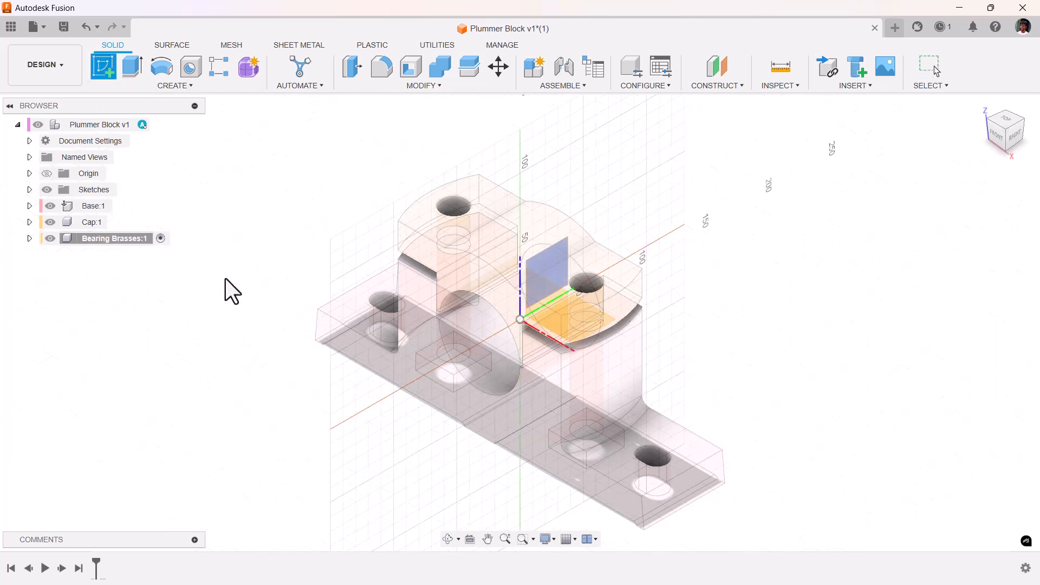
click(561, 295)
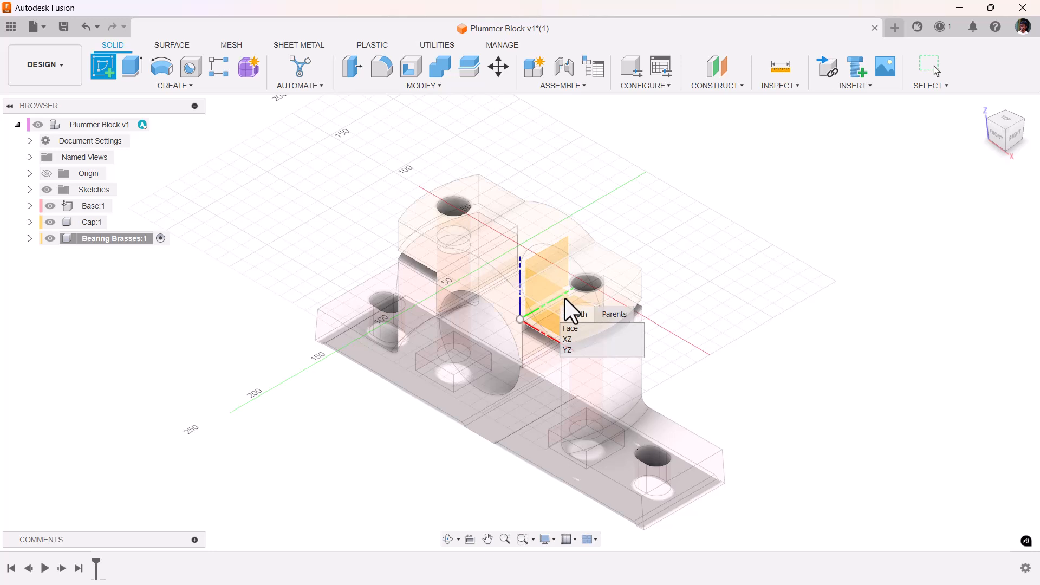
click(577, 339)
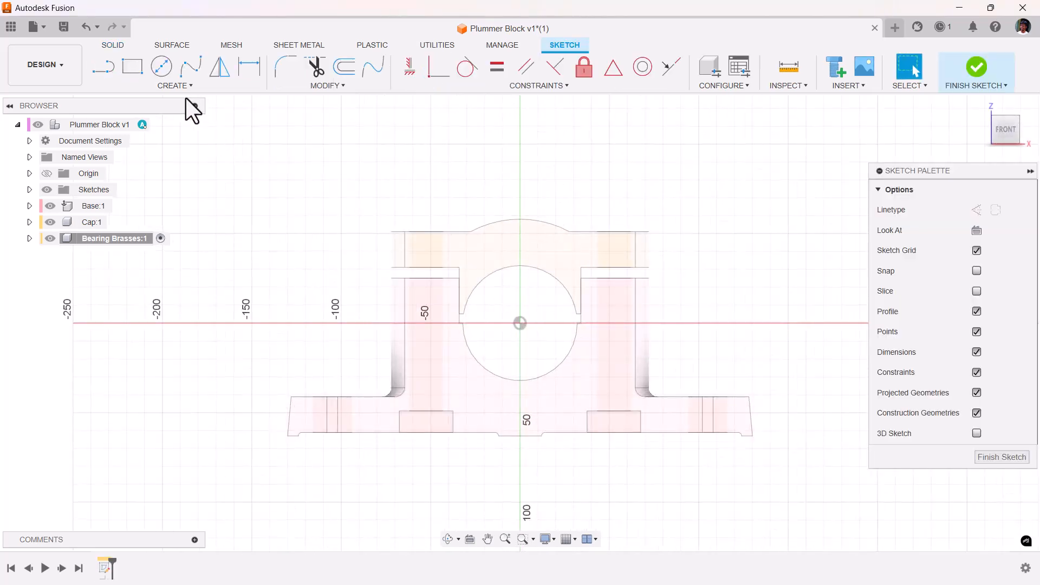
click(162, 67)
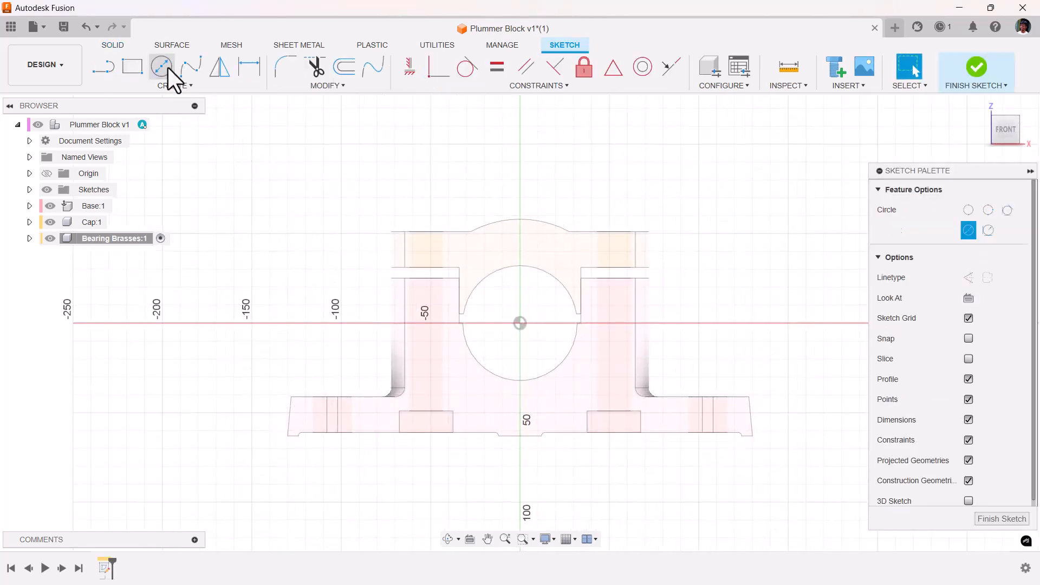
click(521, 324)
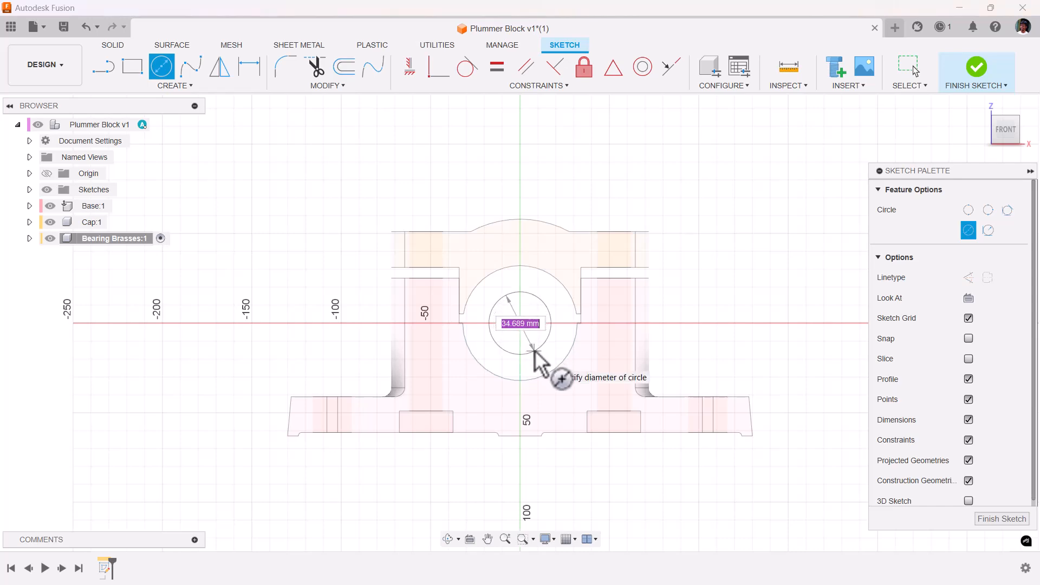
text(60)
key(Return)
key(Escape)
- Extrude the 60 mm circle by -20 mm as a new body towards the front of the block
click(544, 310)
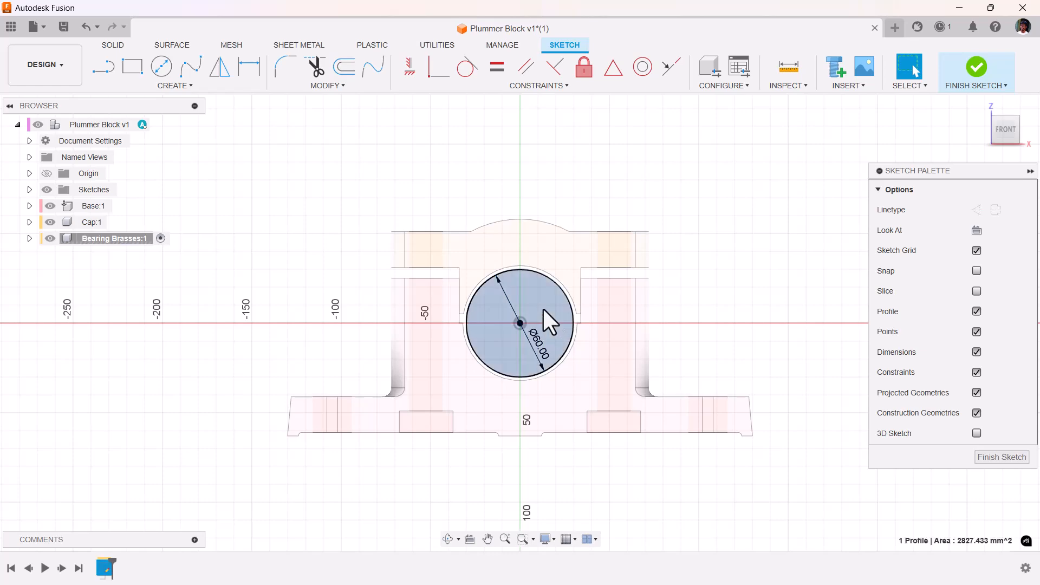
key(e)
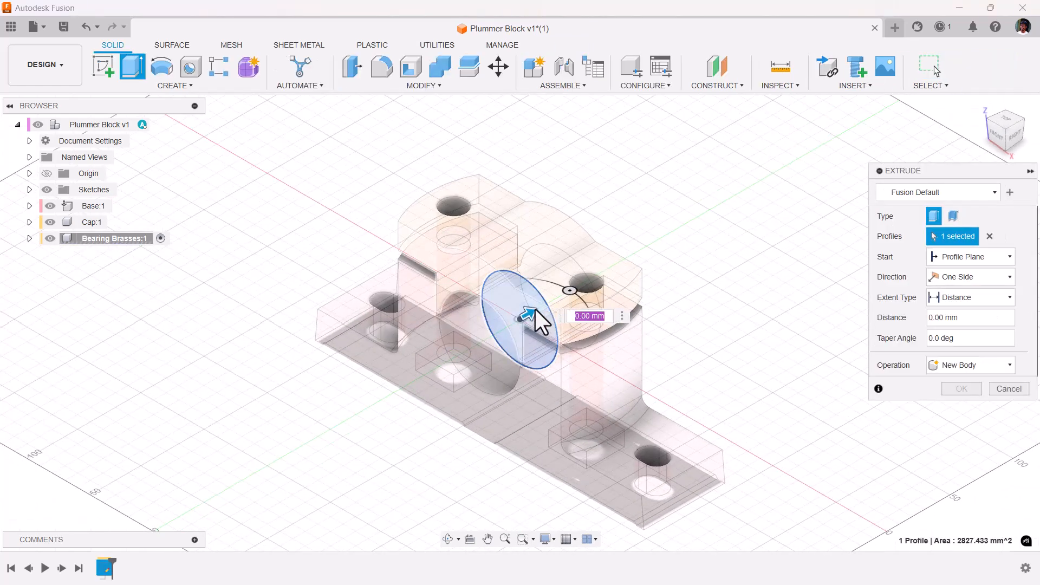
drag(527, 314, 478, 324)
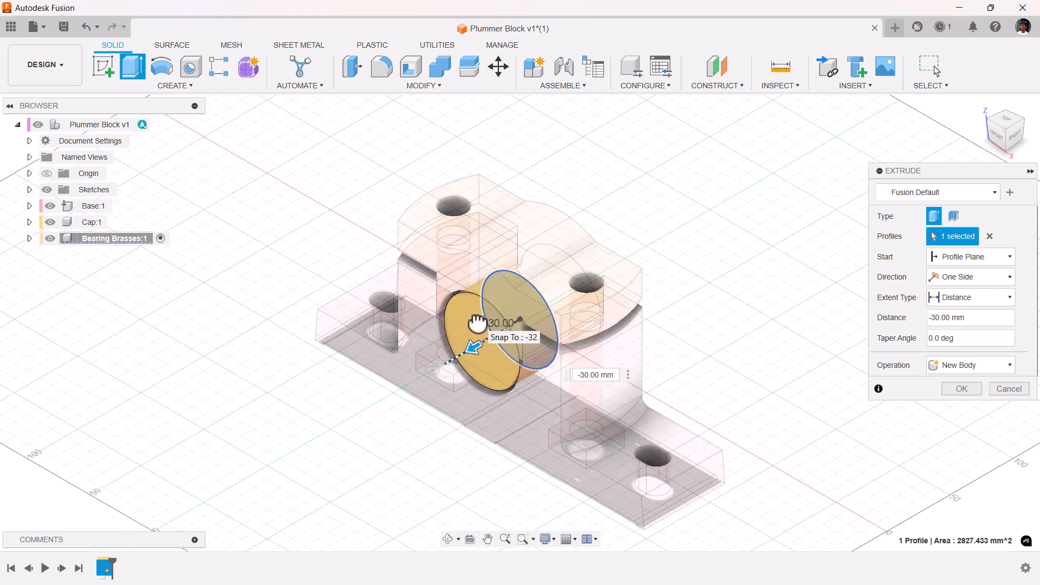
text(-20)
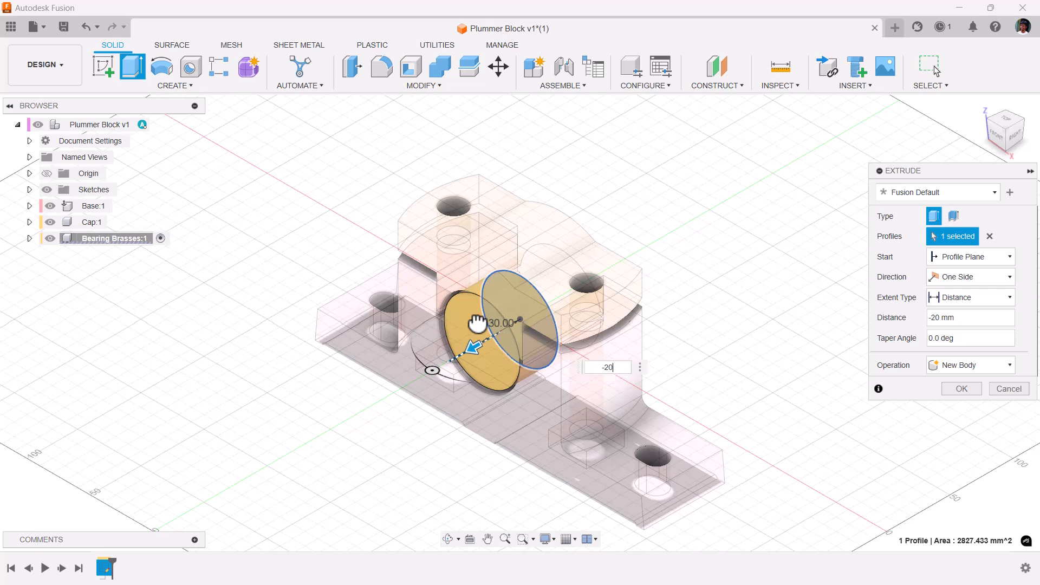
key(Return)
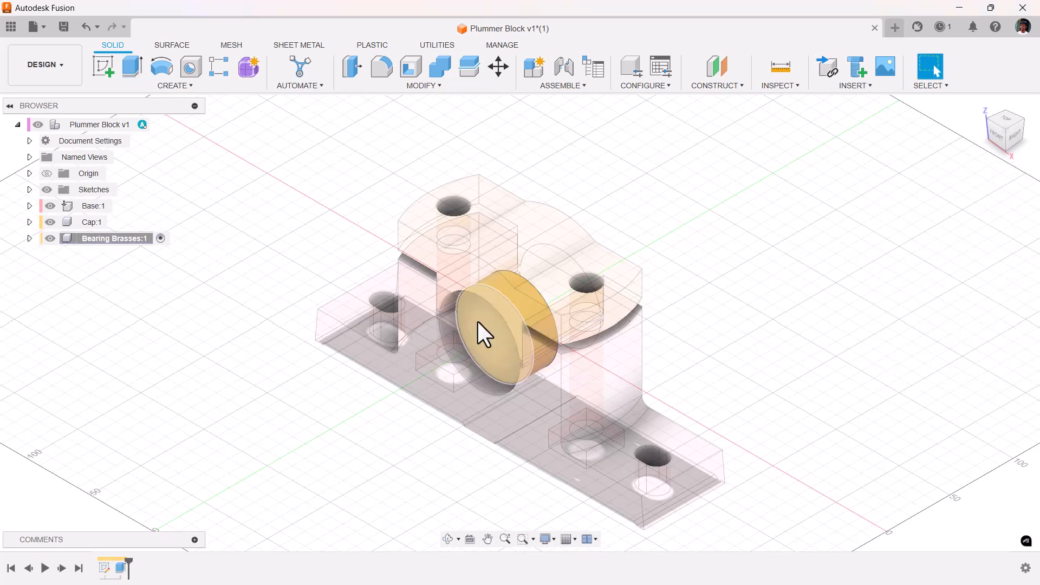
- Sketch a 64 mm diameter circle centred on the cylinder's front face, checking the diameter in the PDF drawing
click(478, 323)
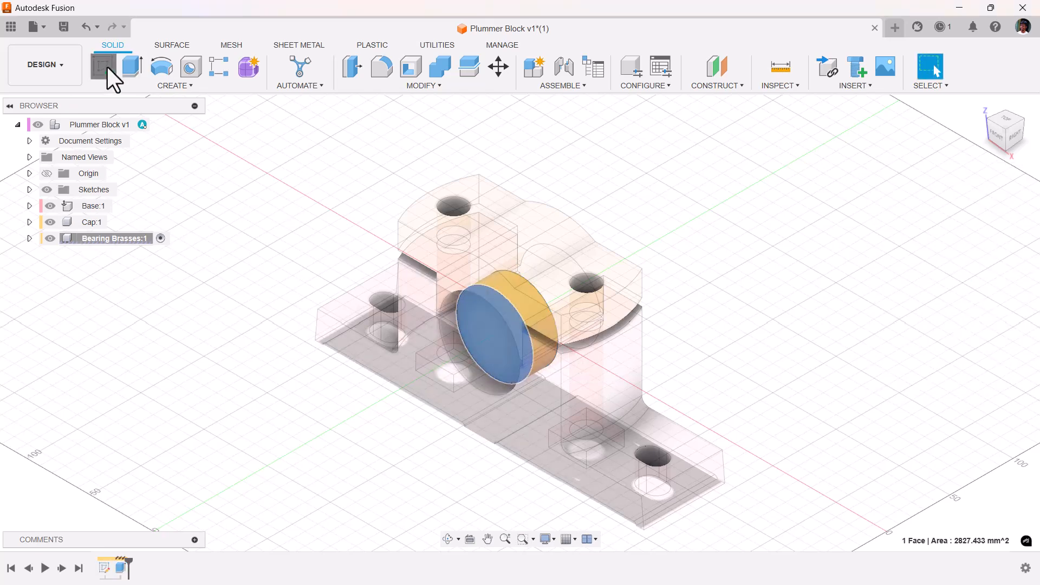
click(107, 67)
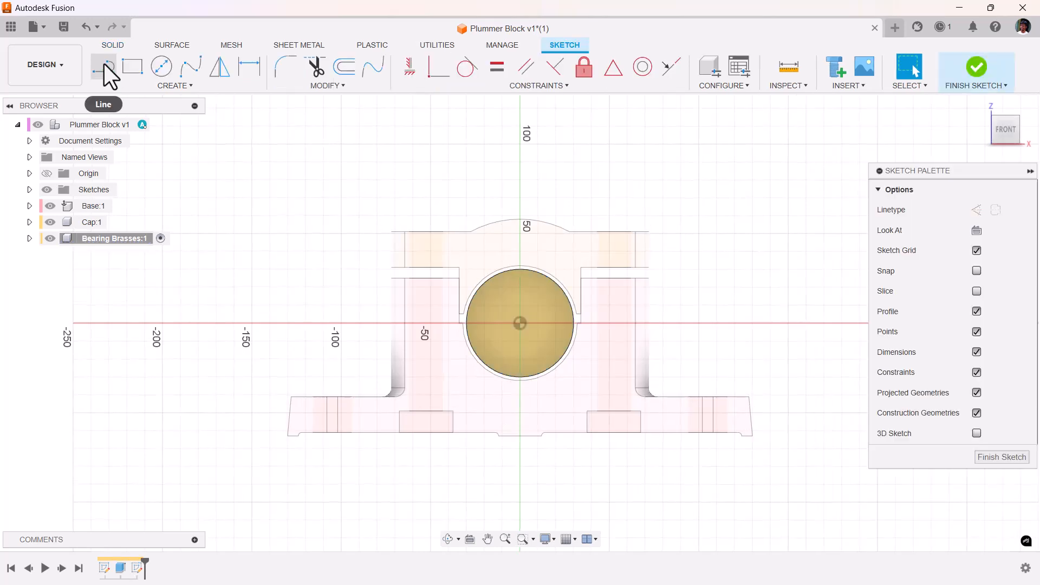
click(162, 67)
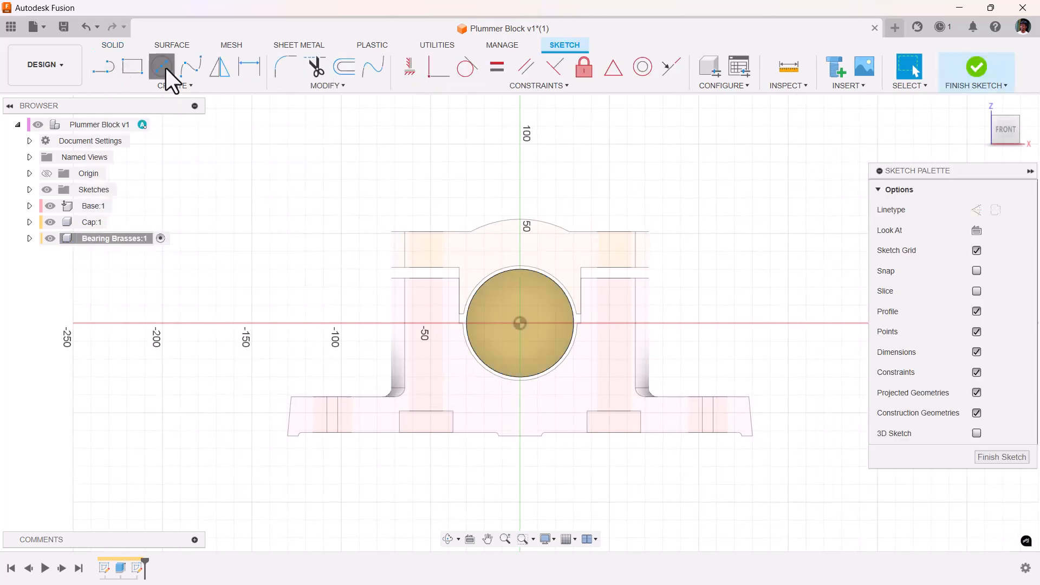
click(519, 323)
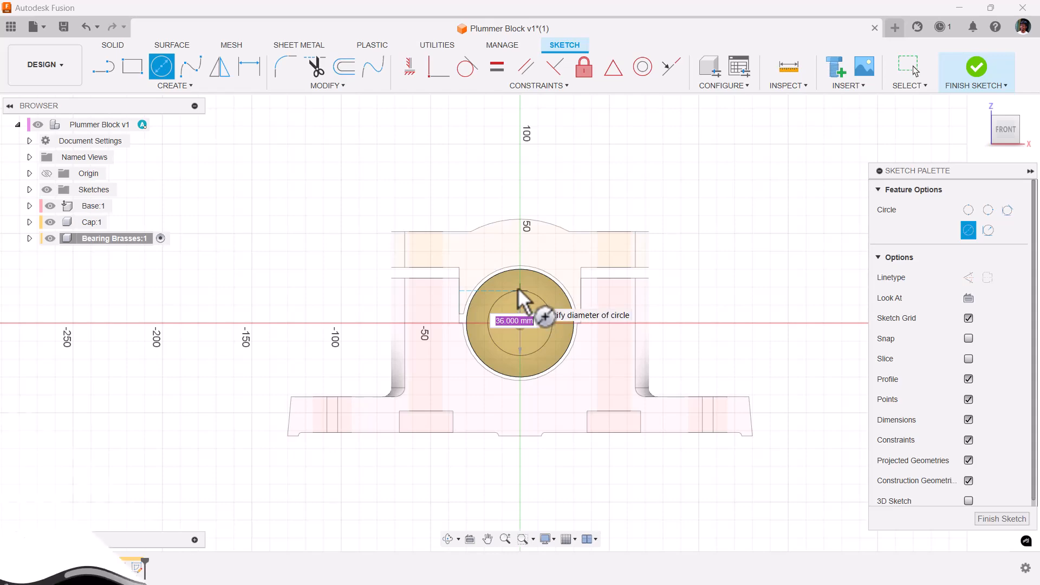
key(alt+Tab)
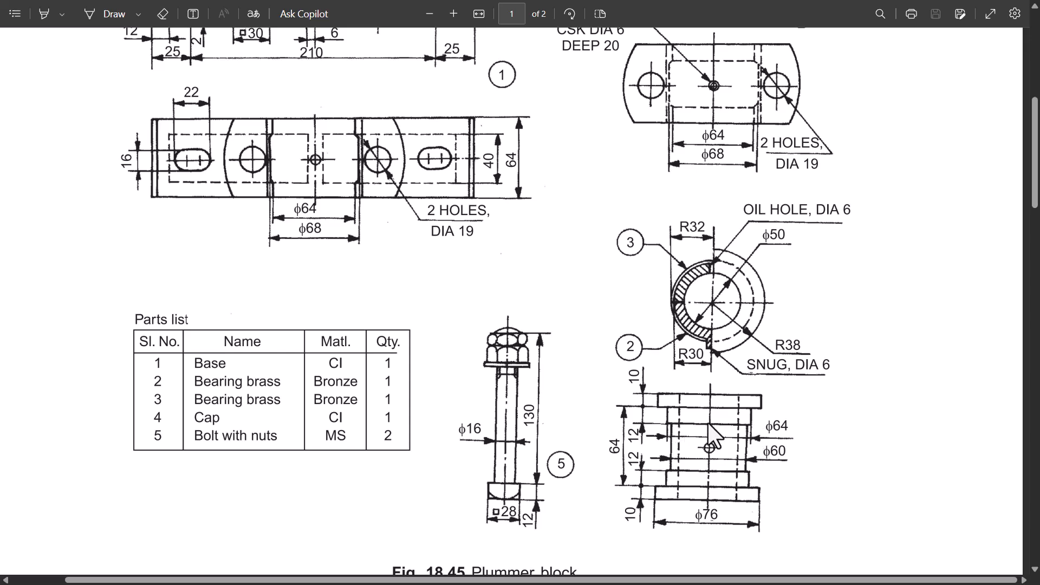
key(alt+Tab)
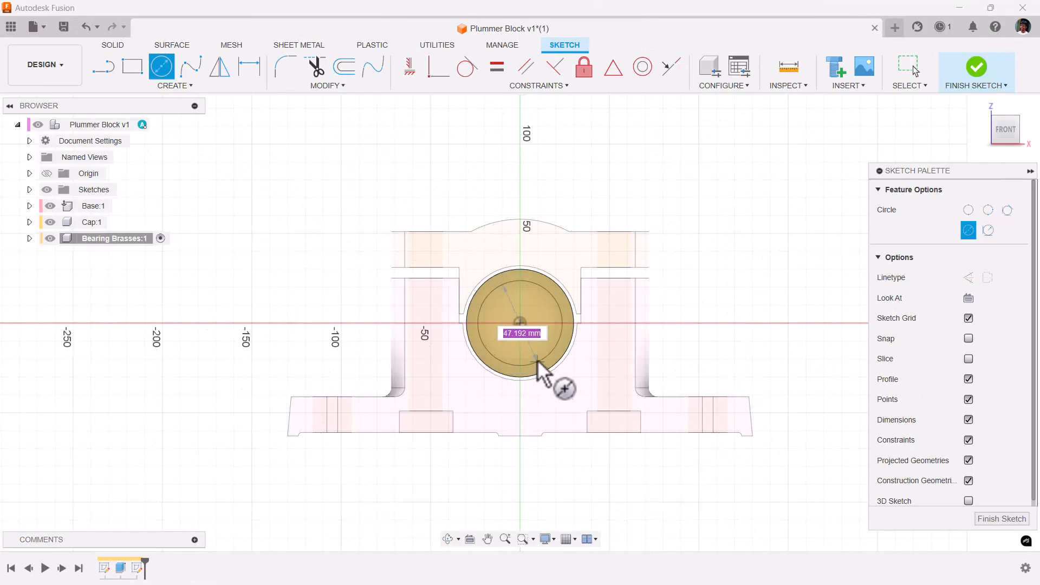
text(64)
key(Return)
key(Escape)
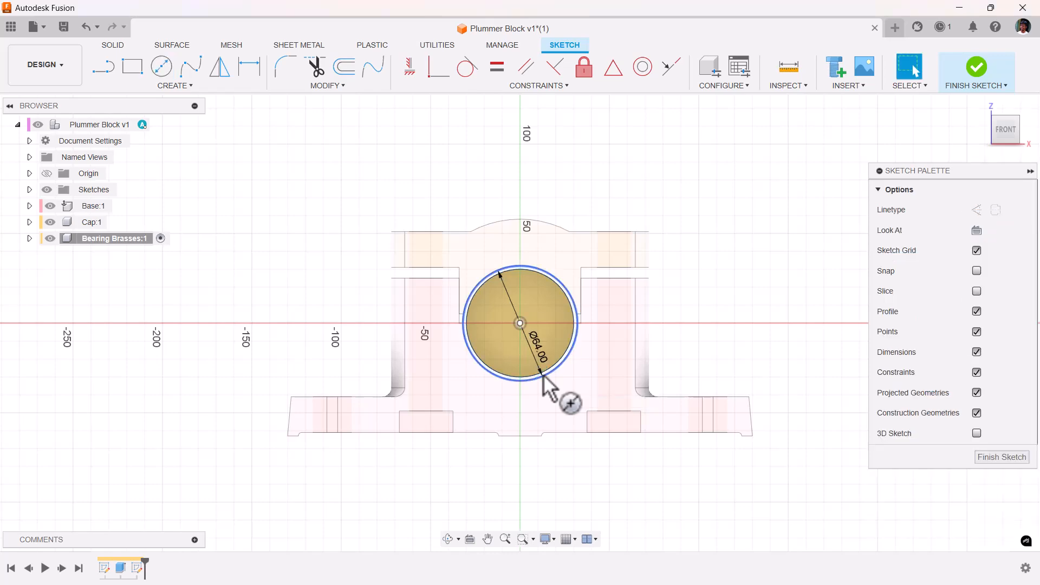
- Extrude the 64 mm circle's outer ring and inner disc together by 12 mm, joined to the brasses body
scroll(541, 298, up, 8)
click(597, 254)
shift+click(594, 252)
key(e)
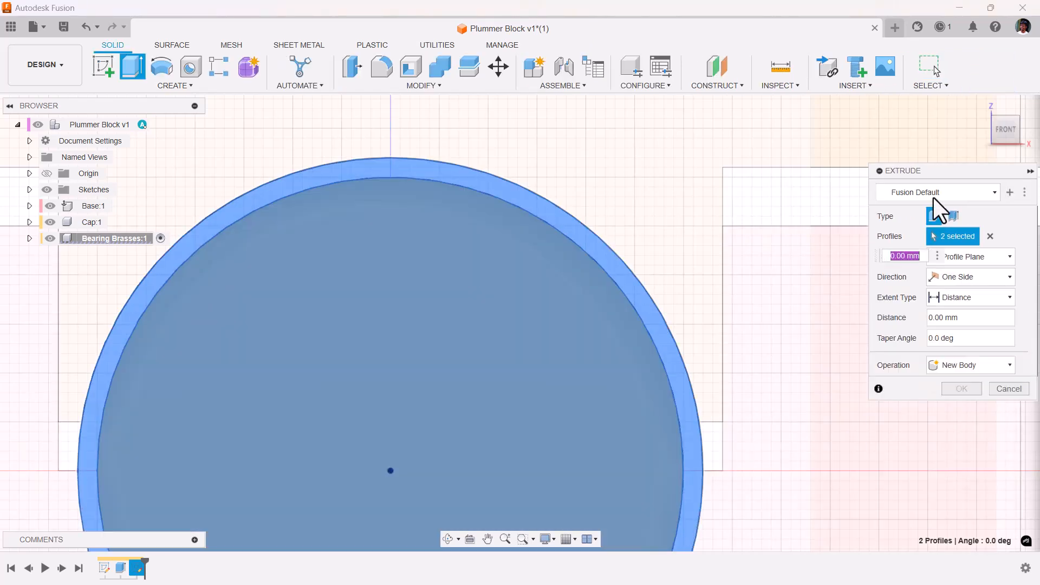
click(981, 104)
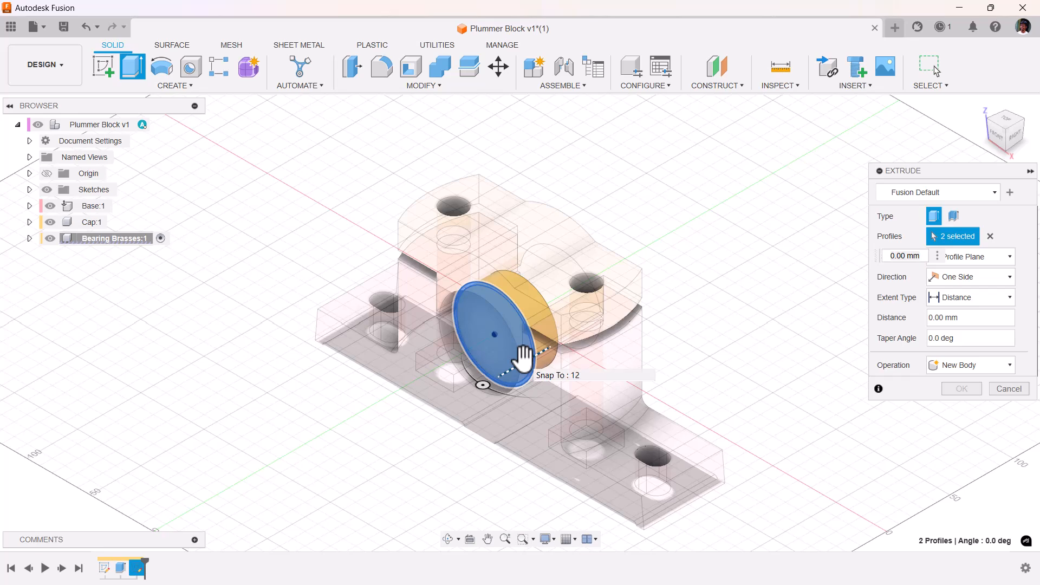
drag(523, 358, 504, 362)
text(12)
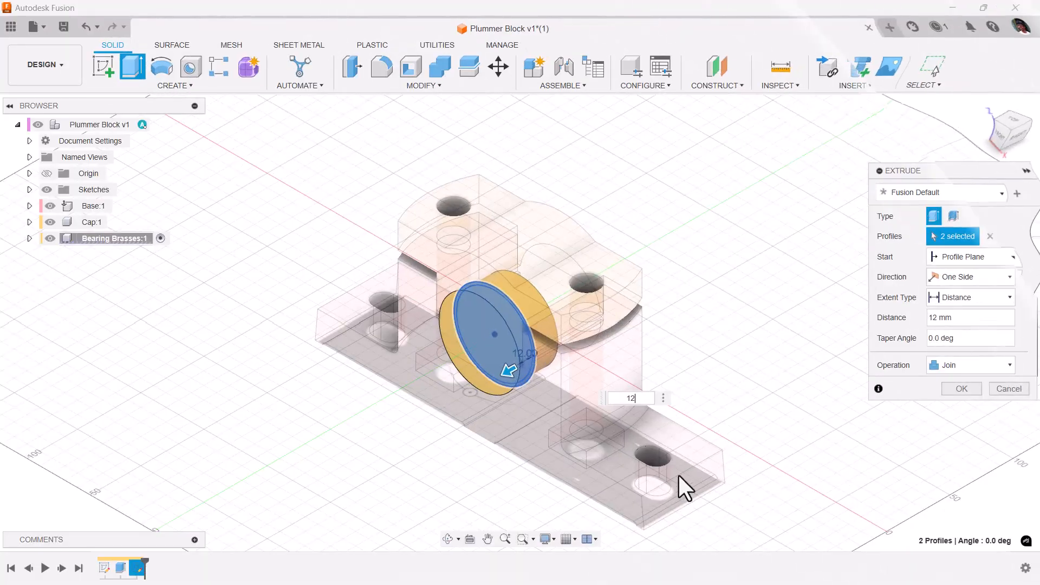
click(957, 388)
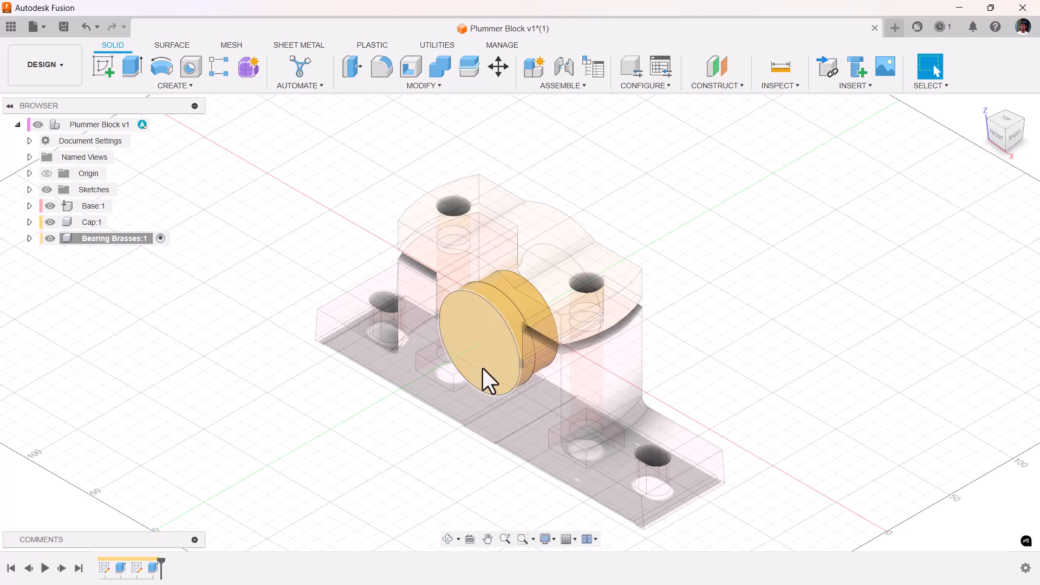
- Sketch a 76 mm diameter circle centred on the front face of the 64 mm collar, checking the diameter in the PDF drawing
click(483, 347)
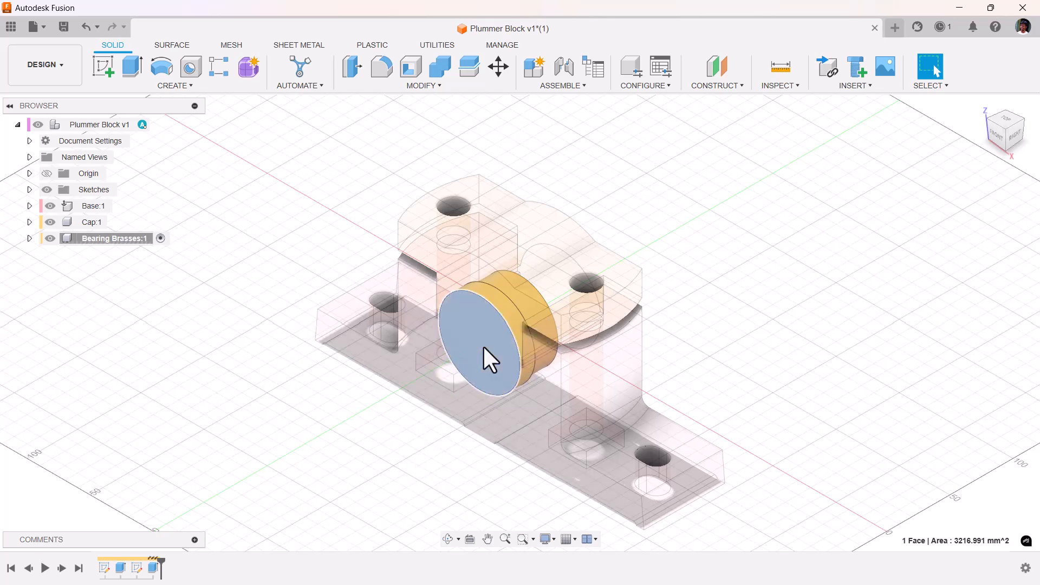
right_click(476, 348)
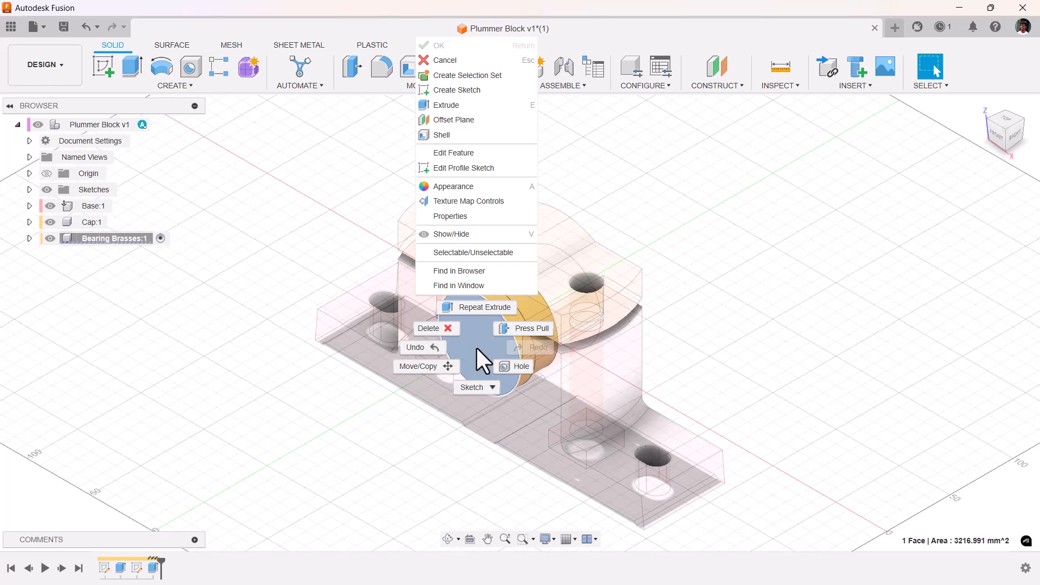
click(470, 387)
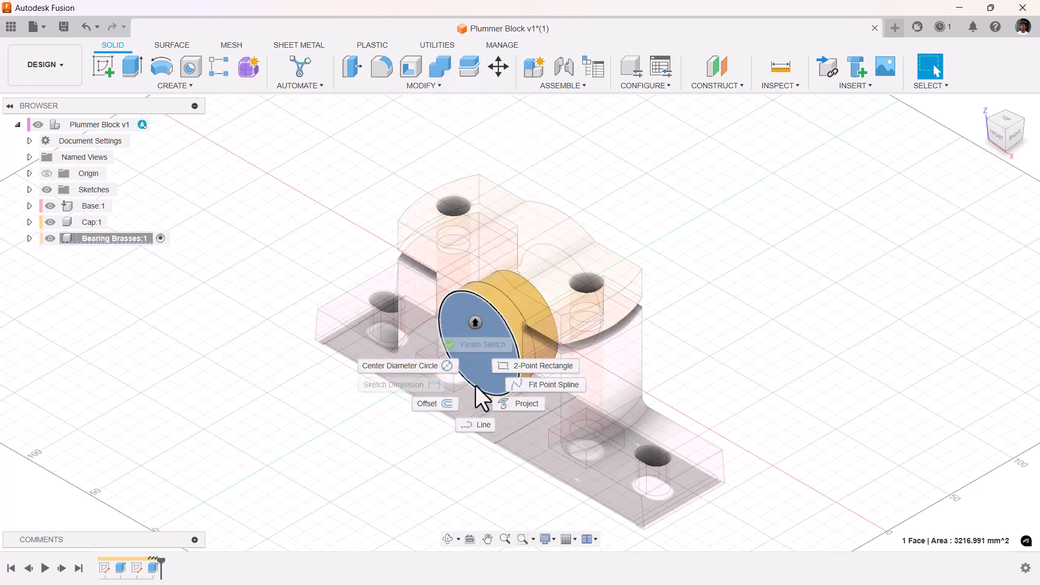
click(446, 363)
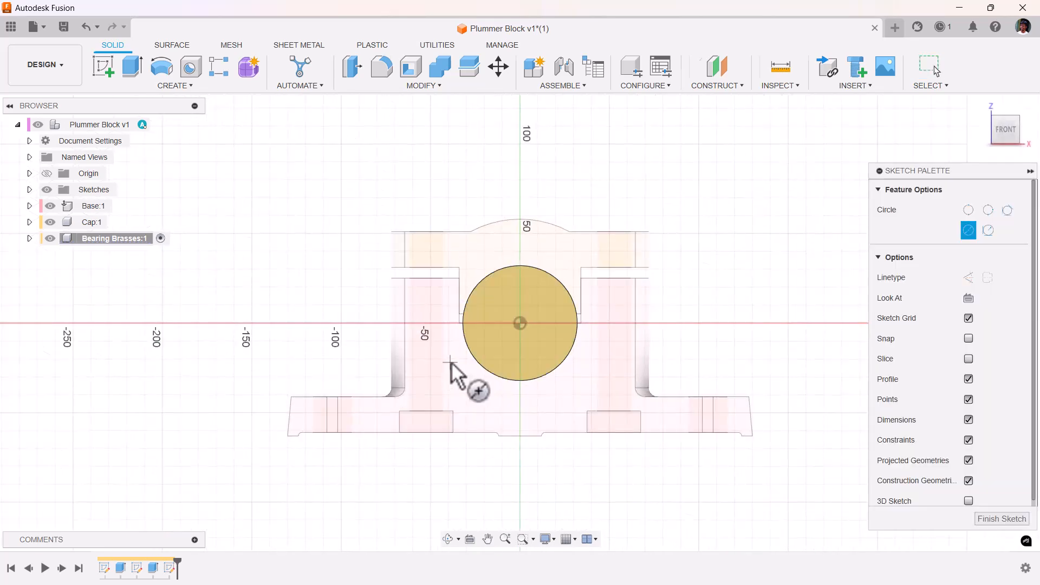
click(520, 323)
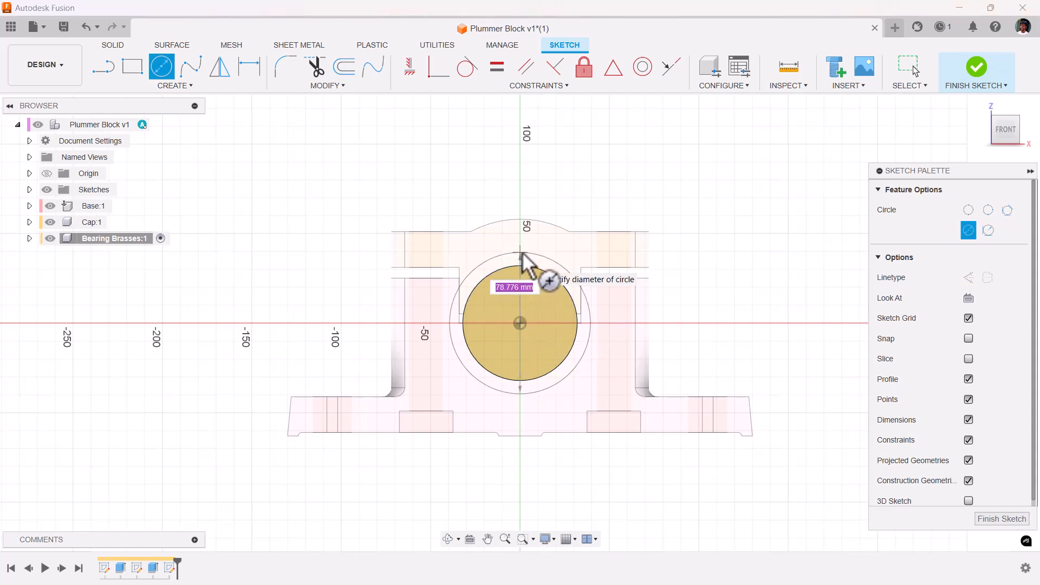
text(64)
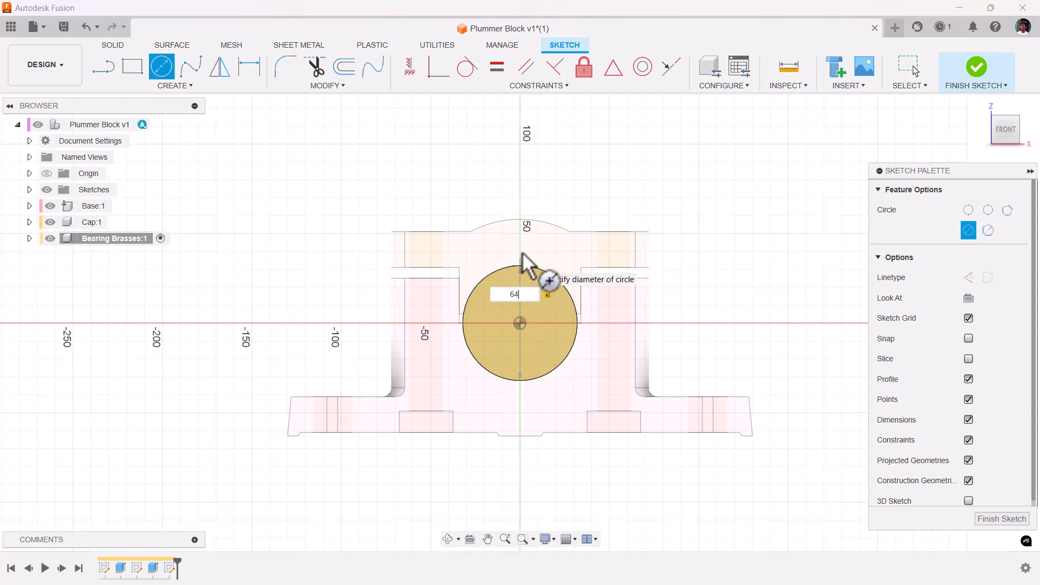
key(alt+Tab)
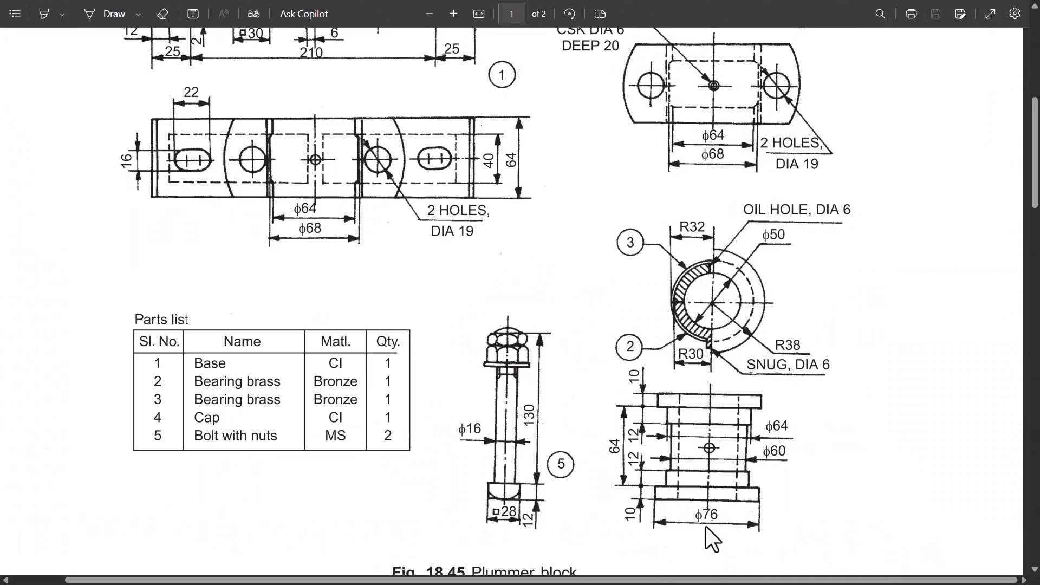
key(alt+Tab)
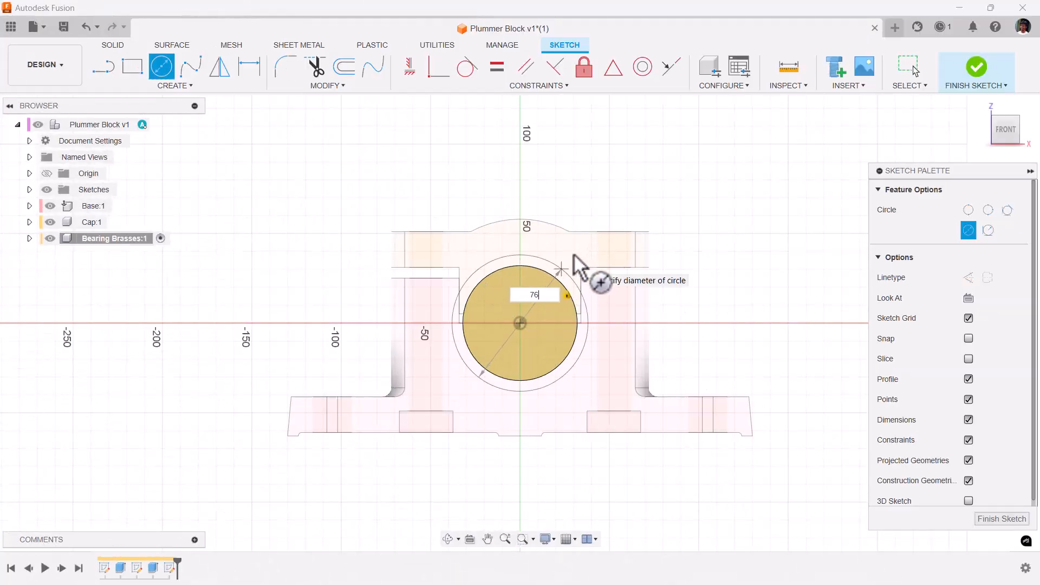
key(Return)
key(Escape)
- Extrude the 76 mm circle's outer ring and inner disc together by 10 mm, joined to the body as the end flange
scroll(566, 287, up, 5)
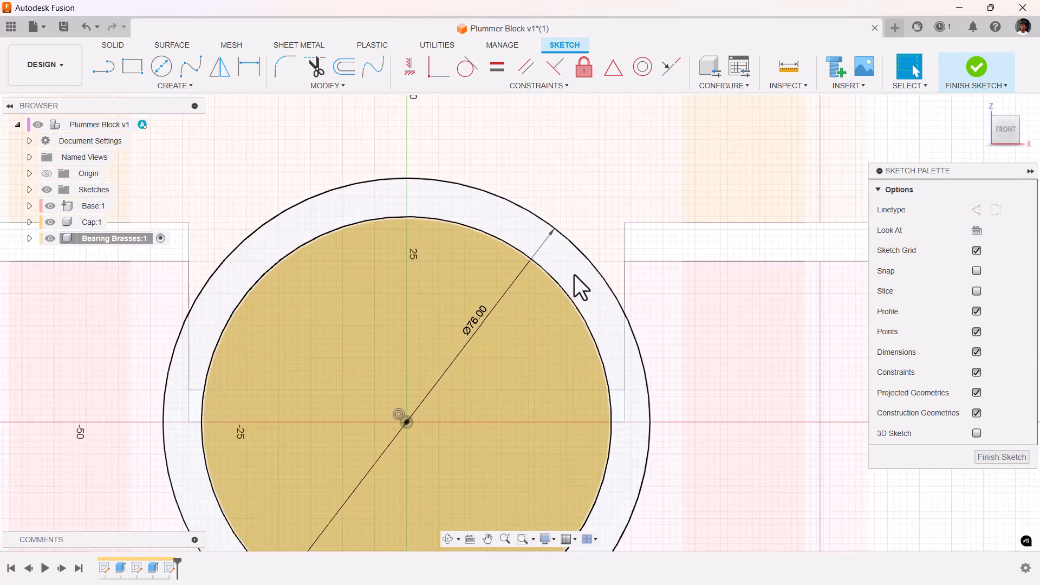
click(574, 288)
ctrl+click(552, 313)
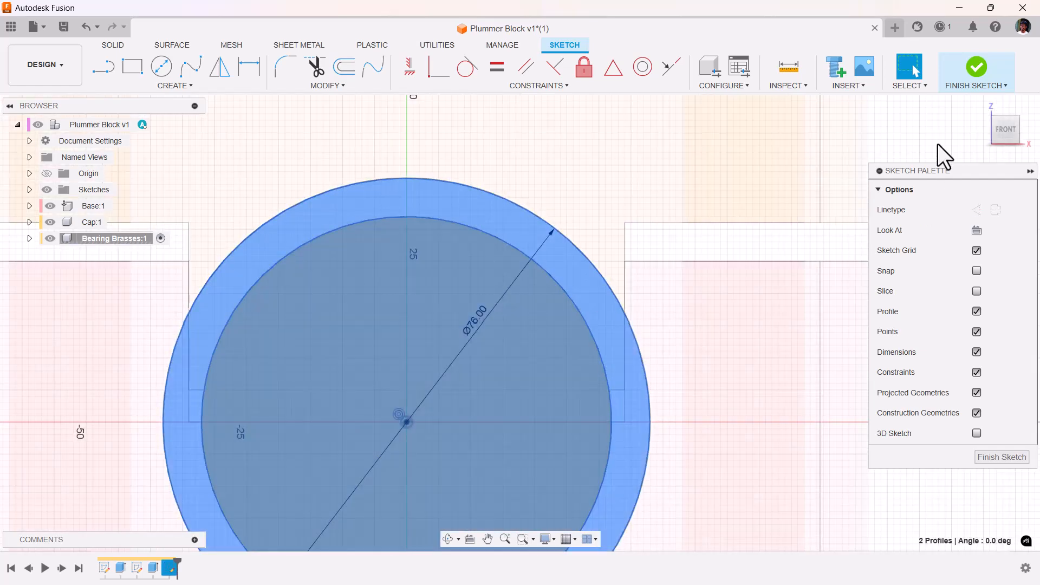
click(982, 104)
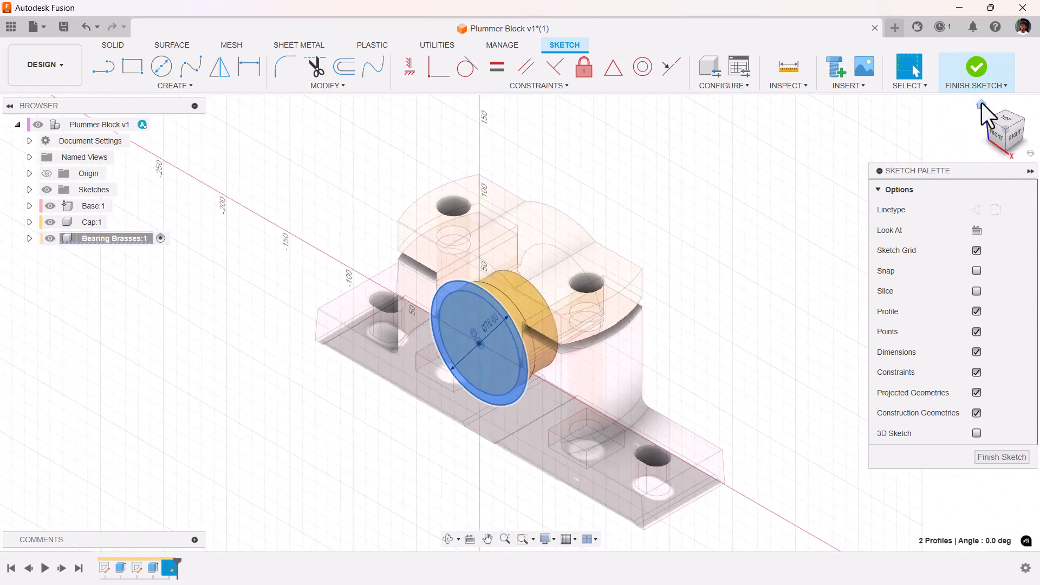
key(e)
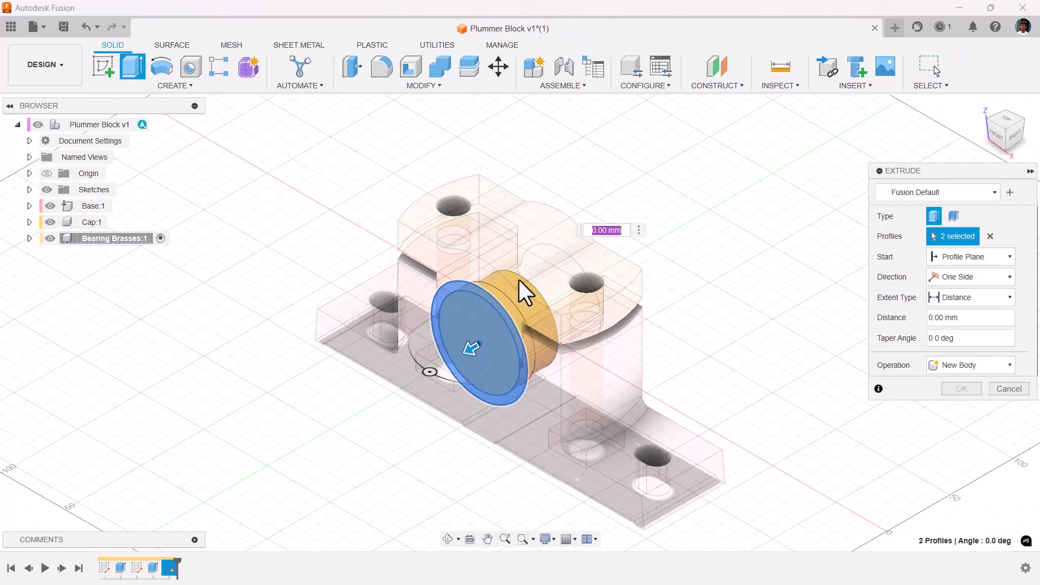
drag(469, 347, 458, 356)
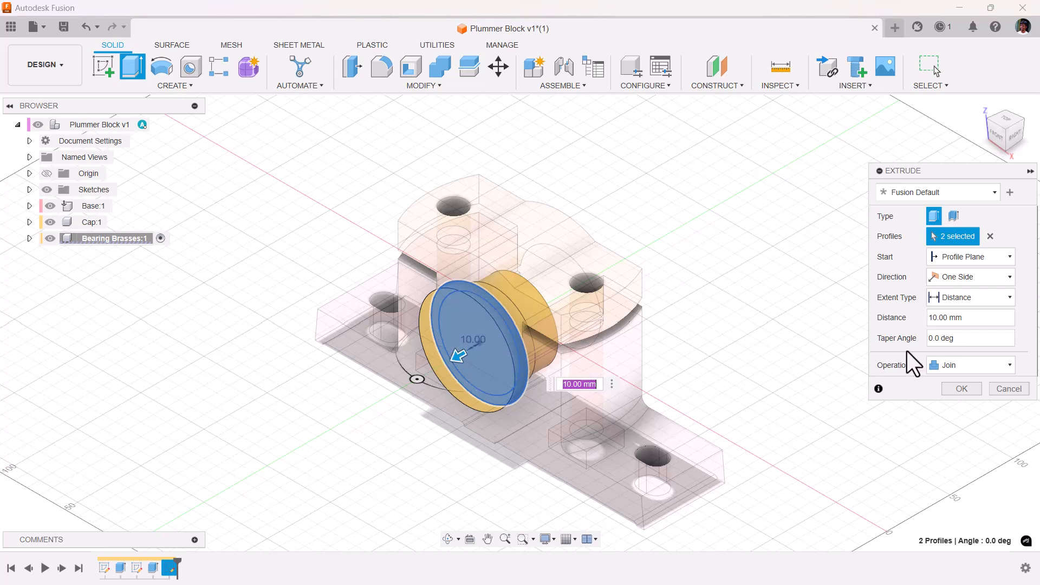
click(960, 389)
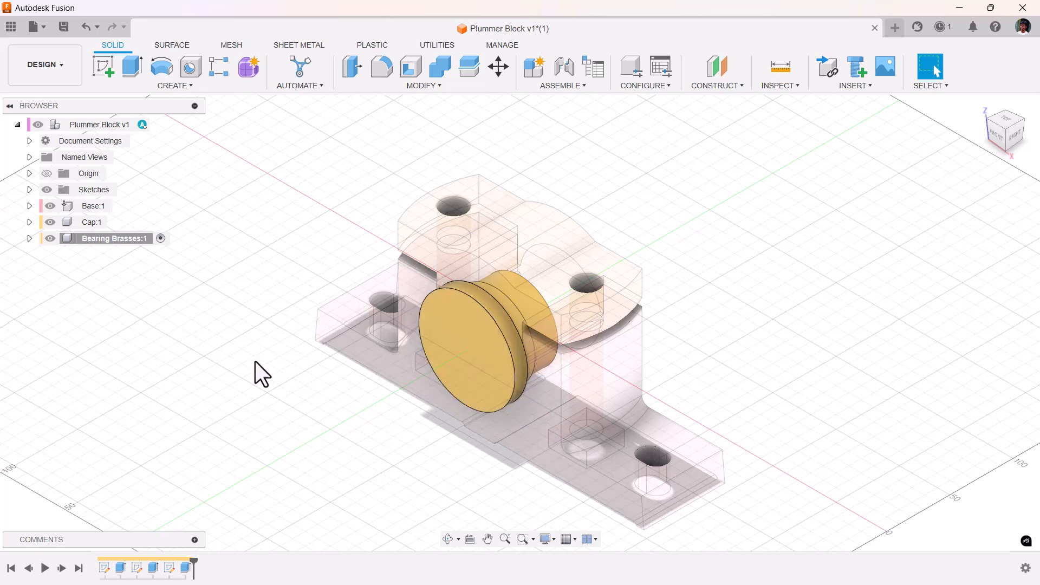
- Mirror the stepped brasses body about the cylinder's flat back face, joining the mirrored half to the original body
click(172, 86)
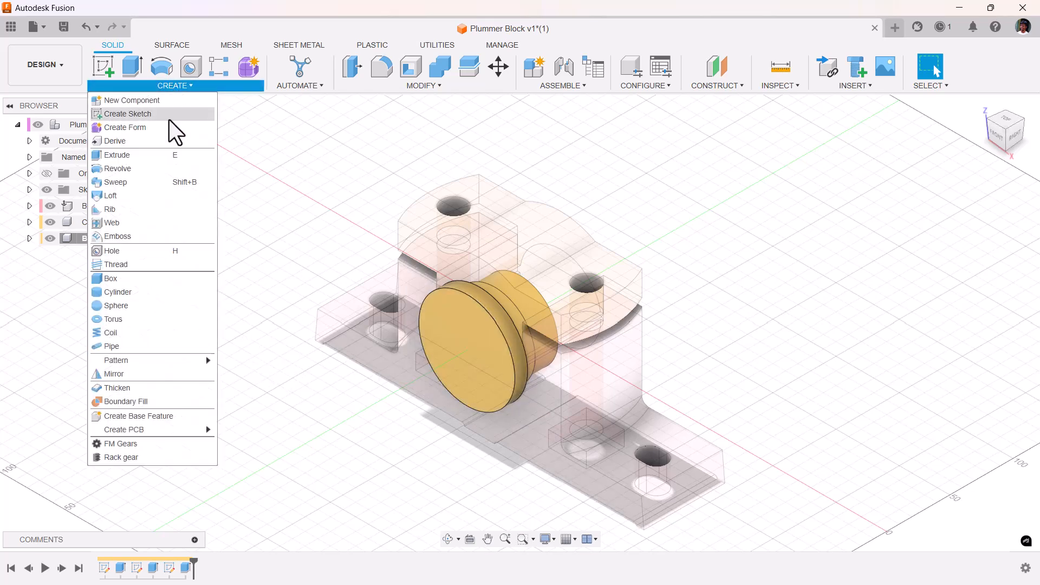
click(158, 373)
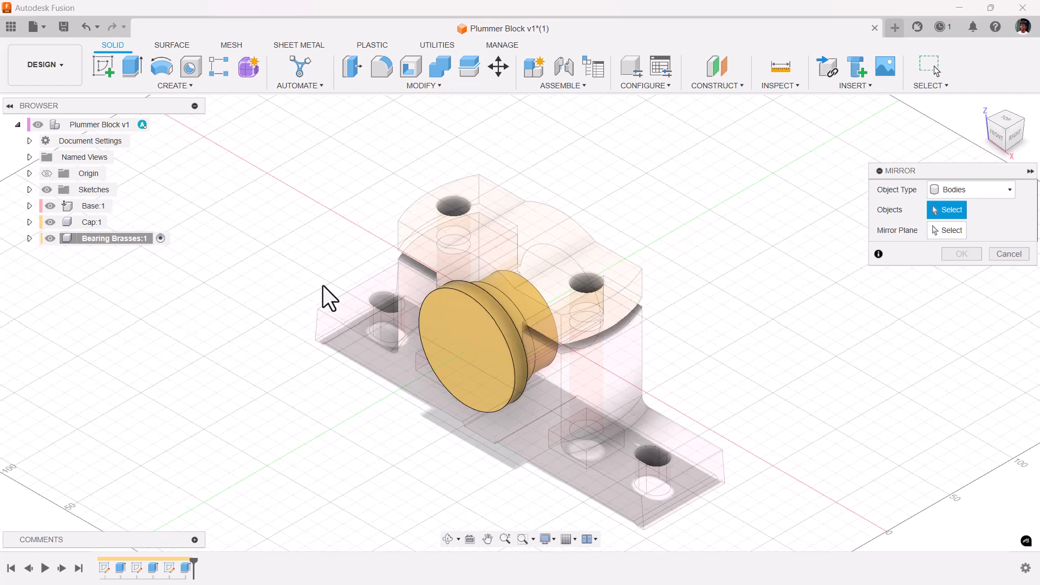
click(438, 323)
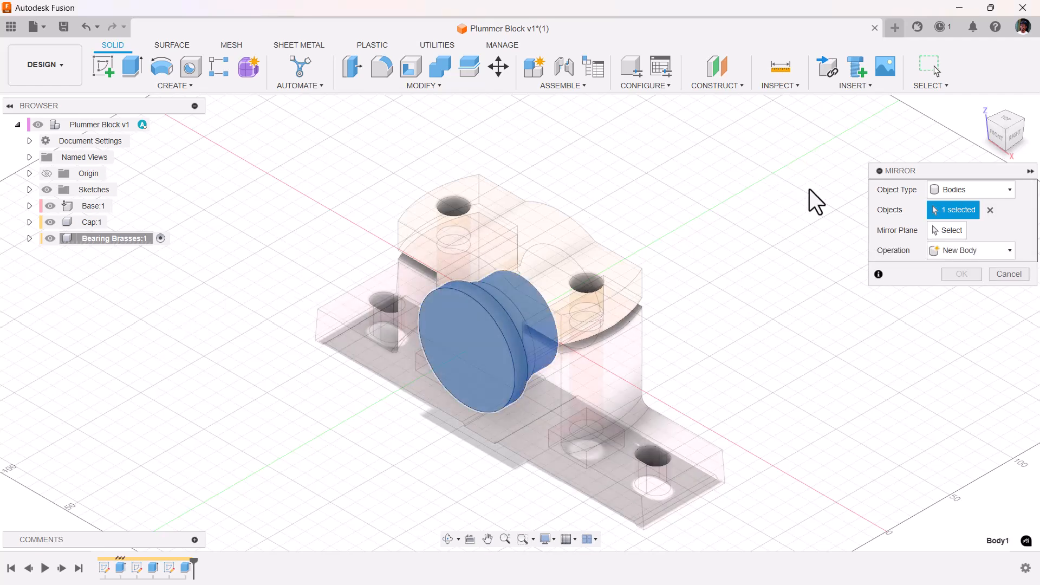
click(933, 230)
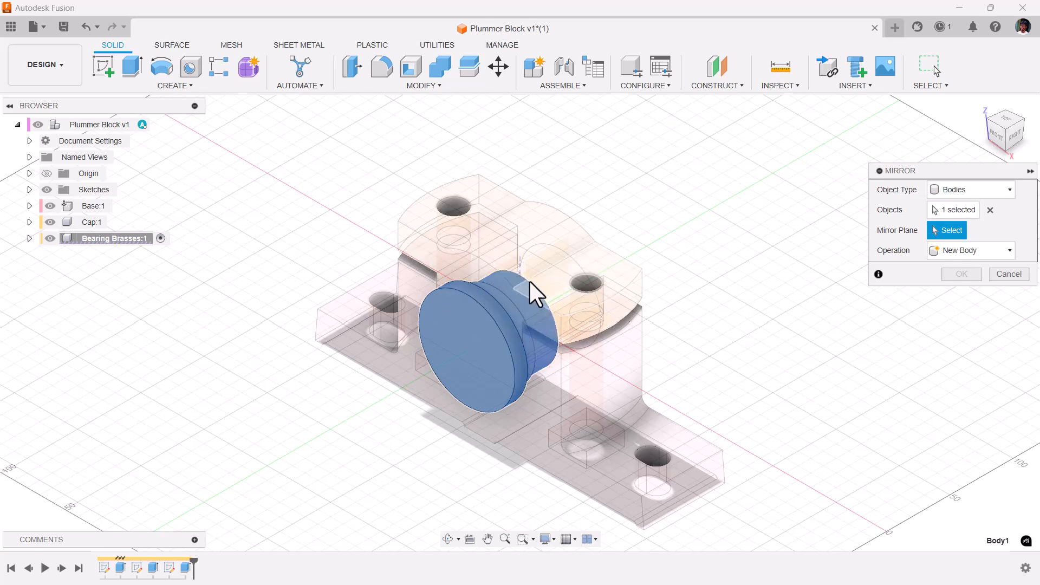
click(1020, 119)
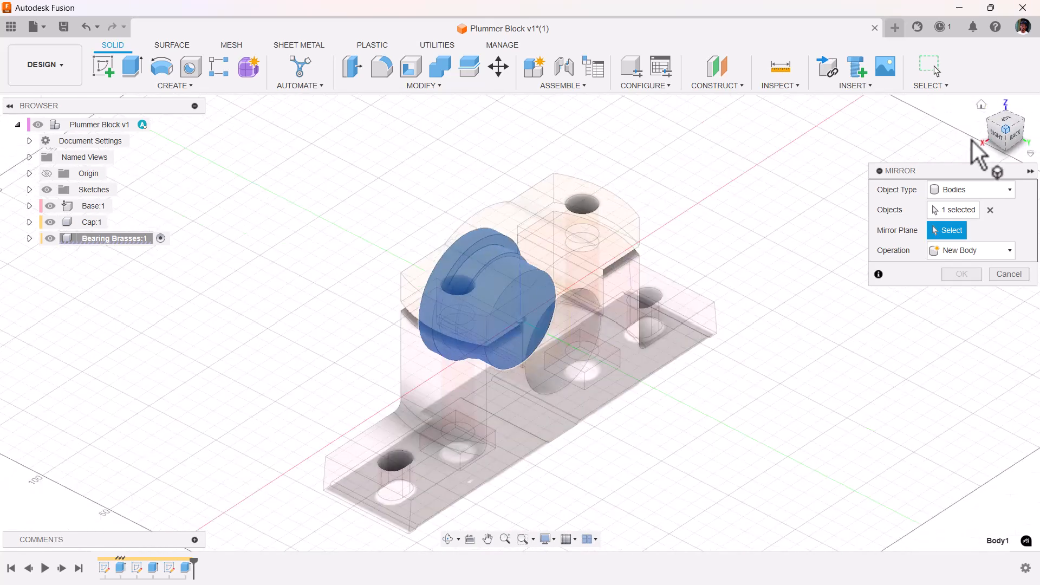
click(543, 333)
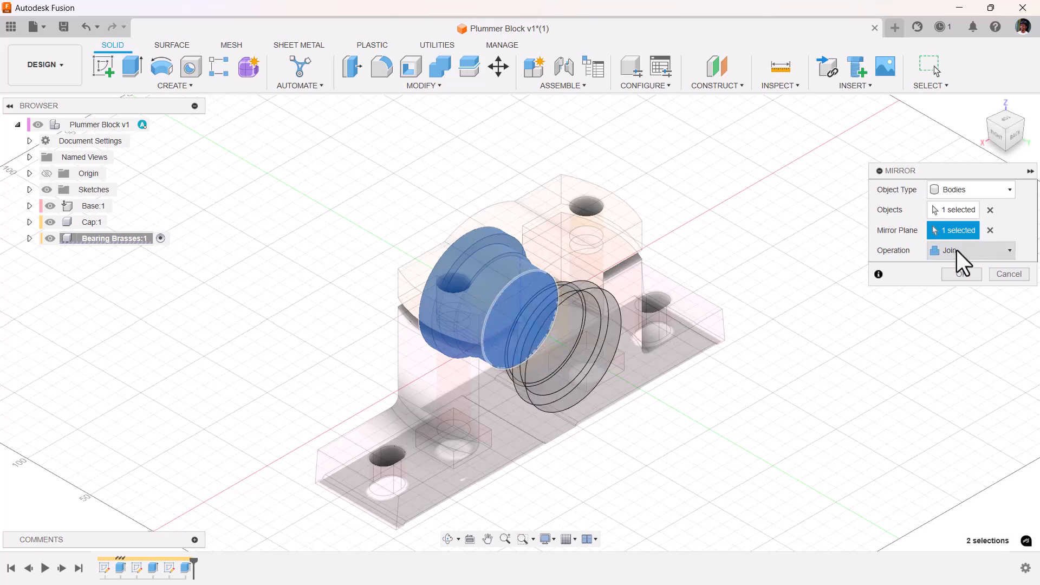
click(956, 274)
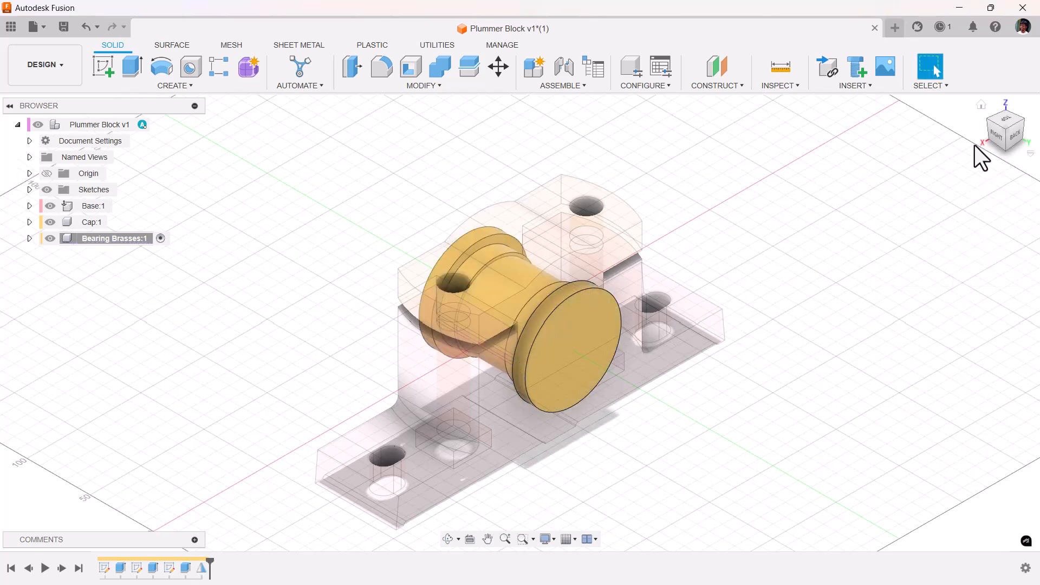
click(981, 106)
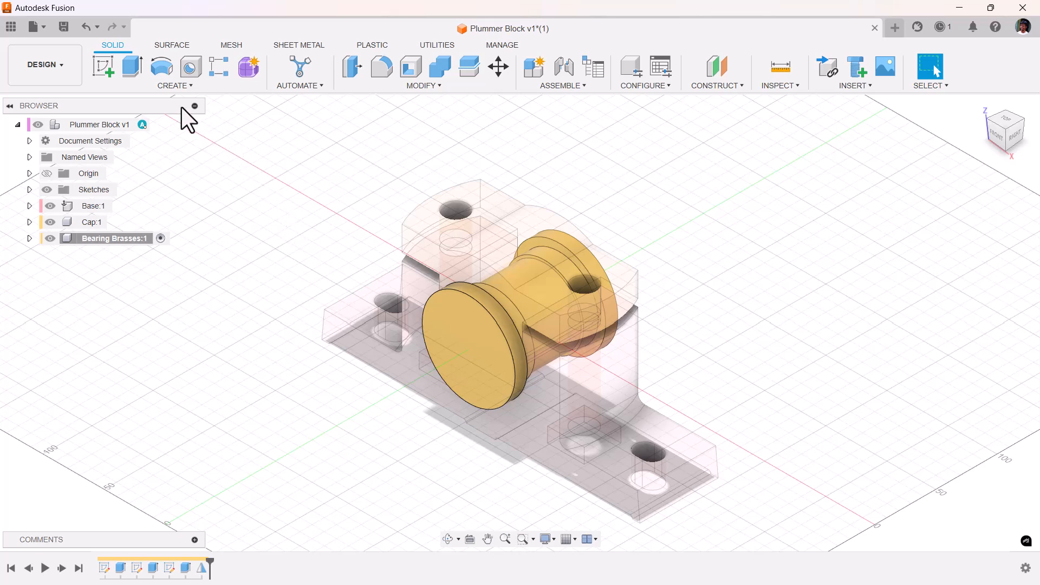
- Start a countersunk hole on the brasses' front flange face, 40 mm diameter with a 50 mm countersink, centred on the flange
click(188, 69)
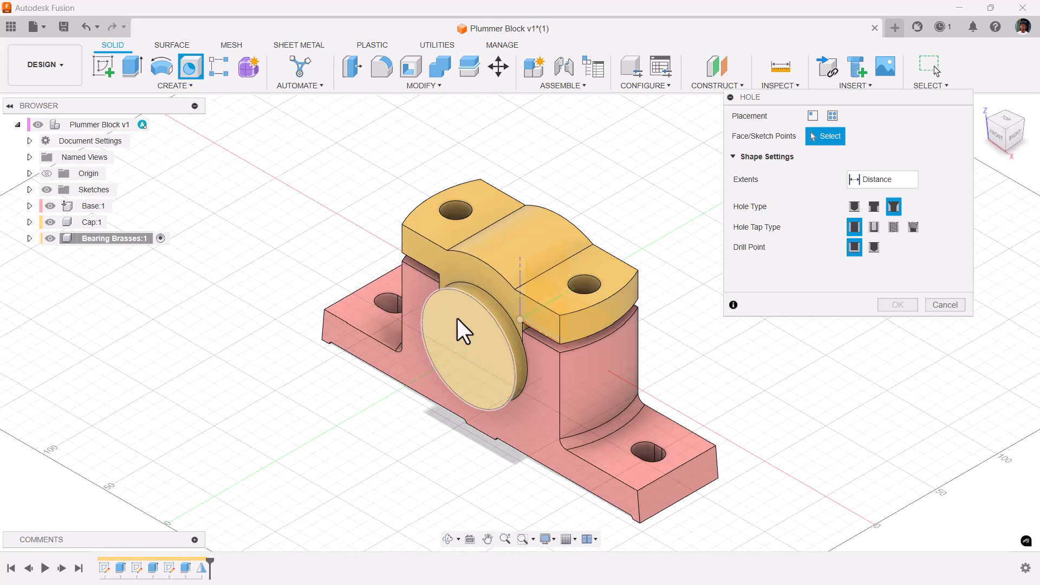
scroll(456, 321, up, 3)
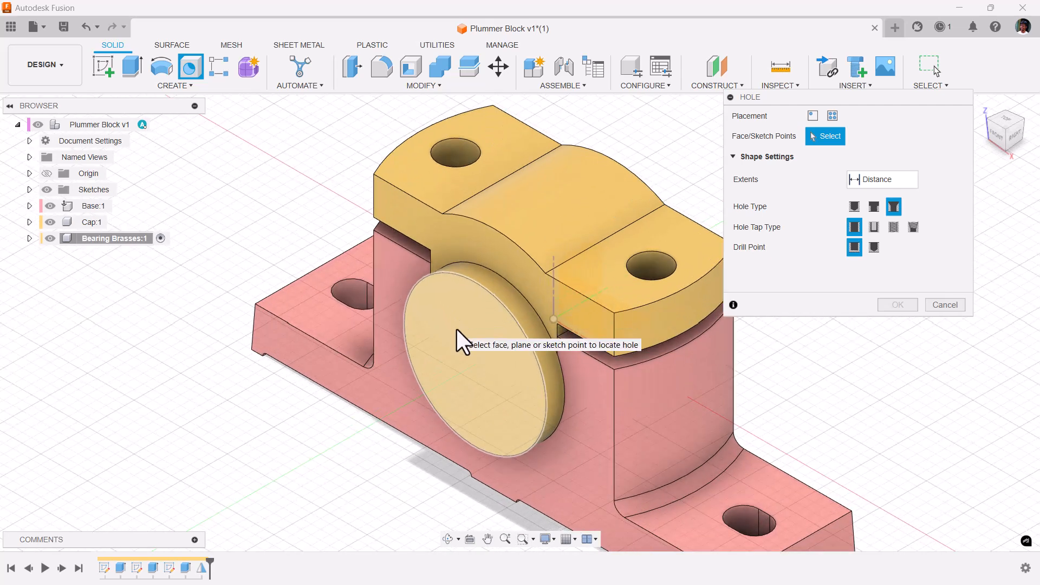
scroll(456, 329, up, 2)
click(456, 317)
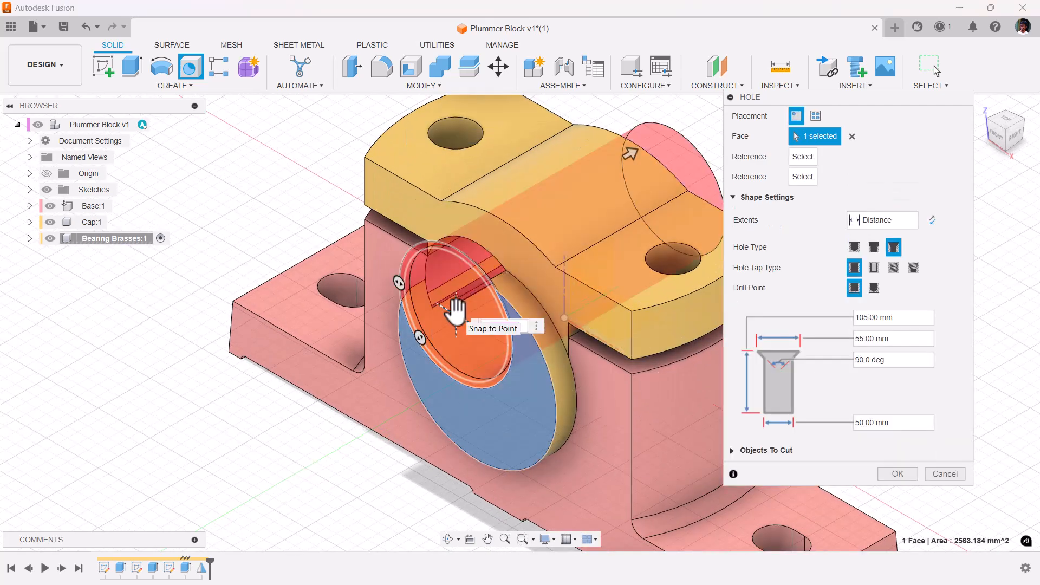
drag(419, 337, 425, 330)
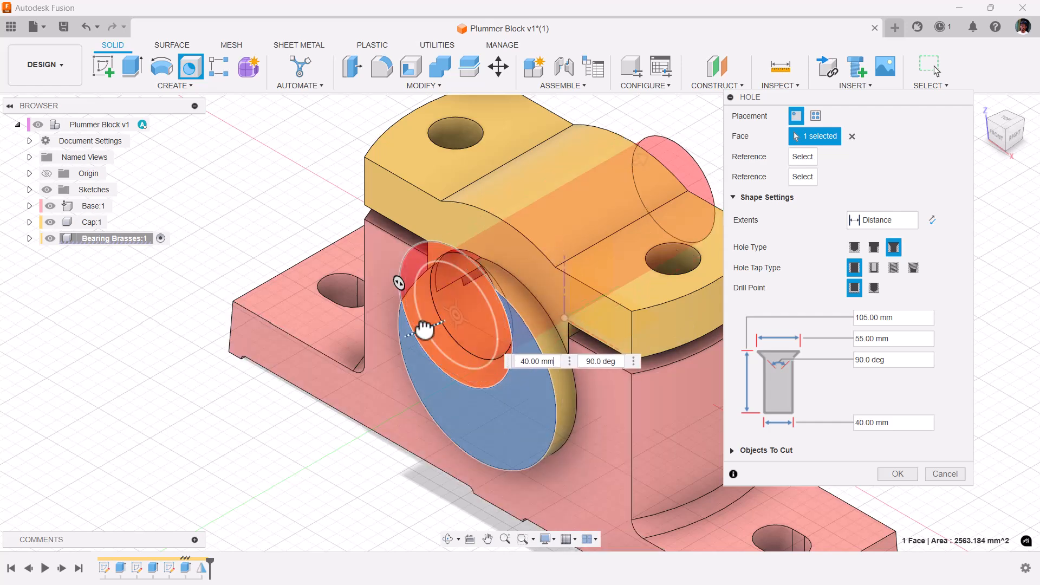
drag(399, 283, 409, 290)
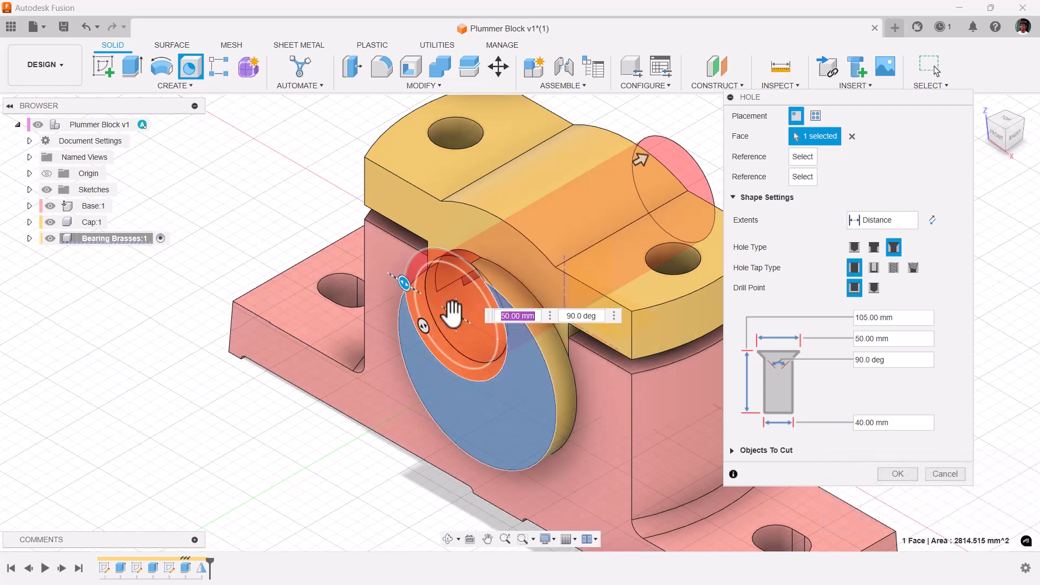
drag(454, 313, 472, 368)
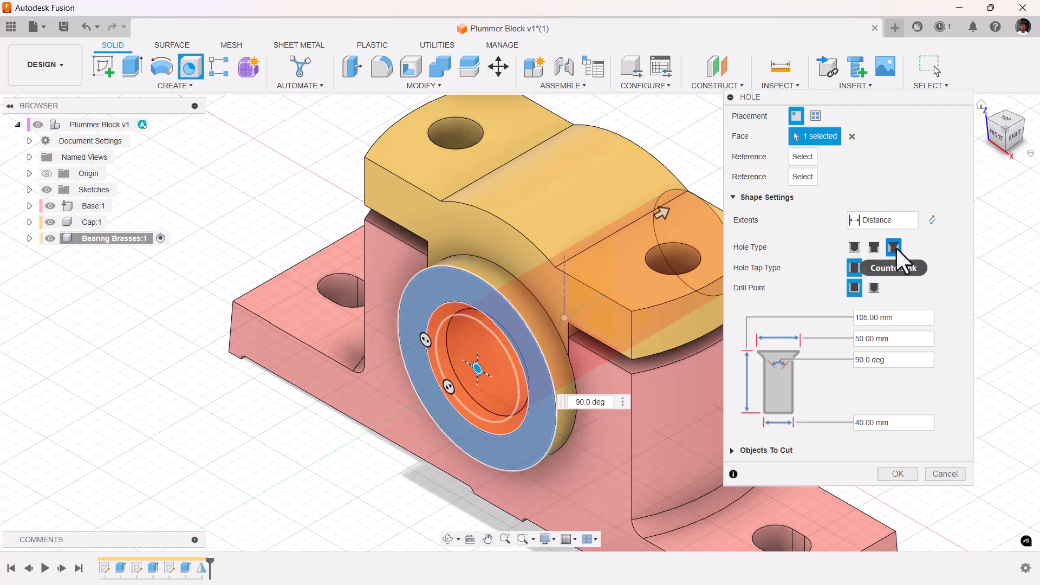
- Change the hole to a simple type with extents All and 50 mm diameter, and create the bore
click(855, 247)
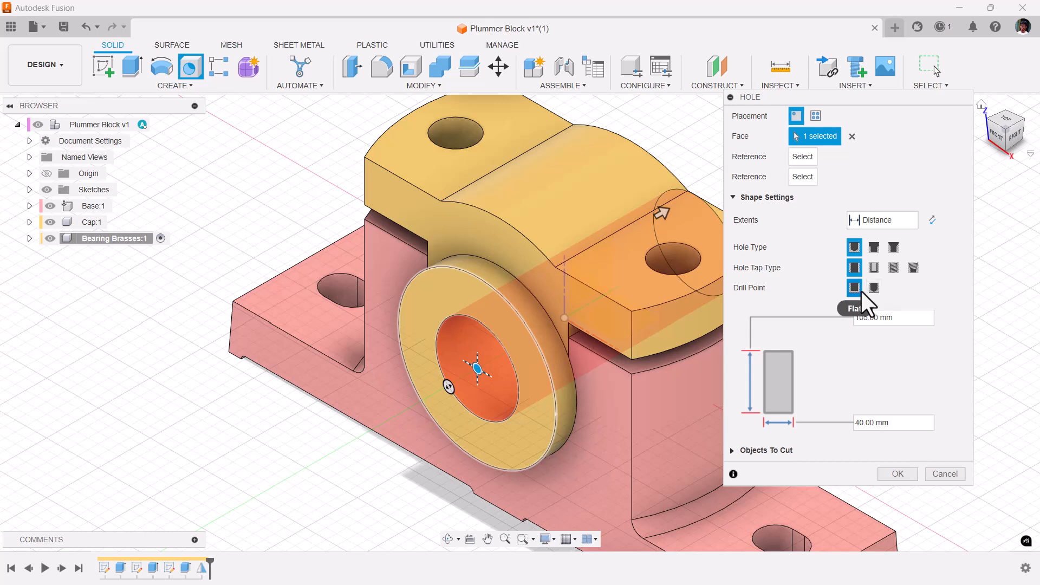
click(860, 220)
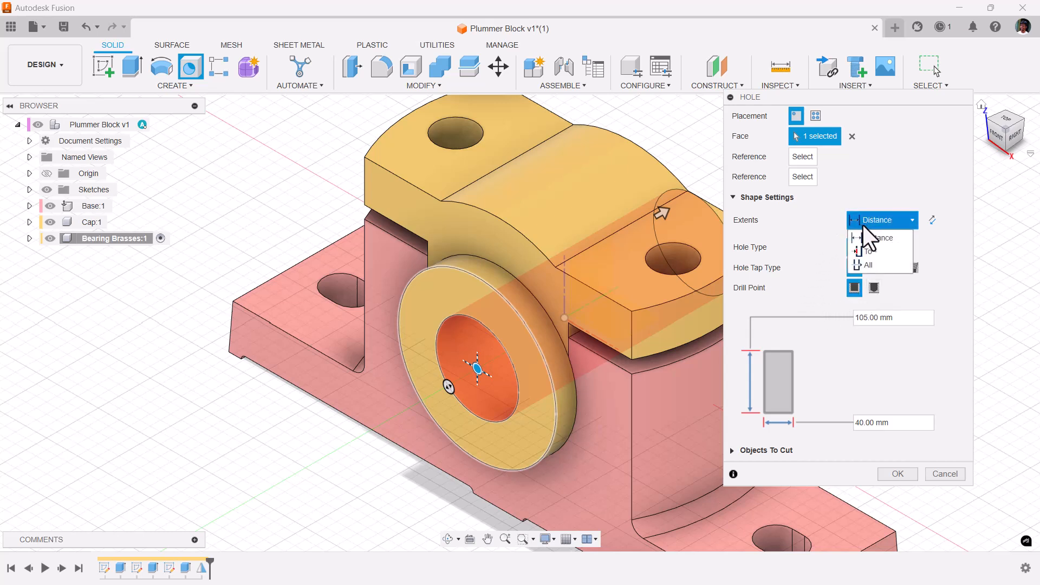
scroll(533, 344, down, 5)
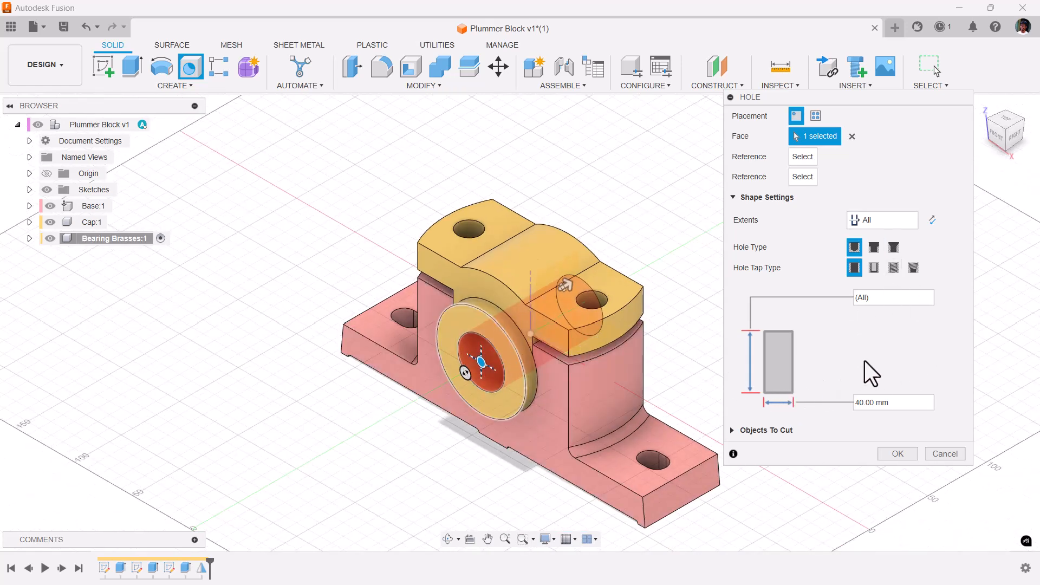
text(50)
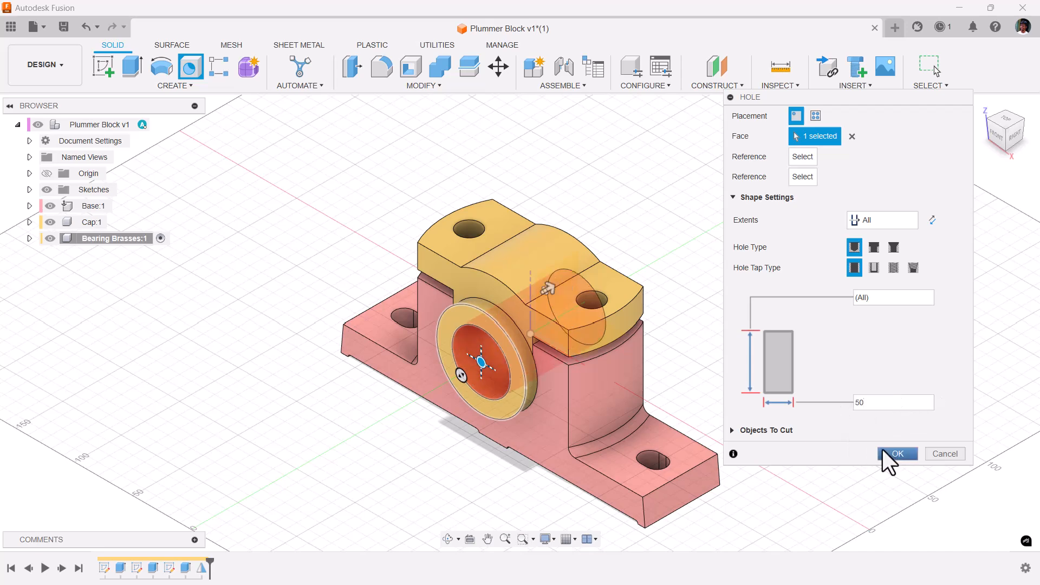
click(892, 453)
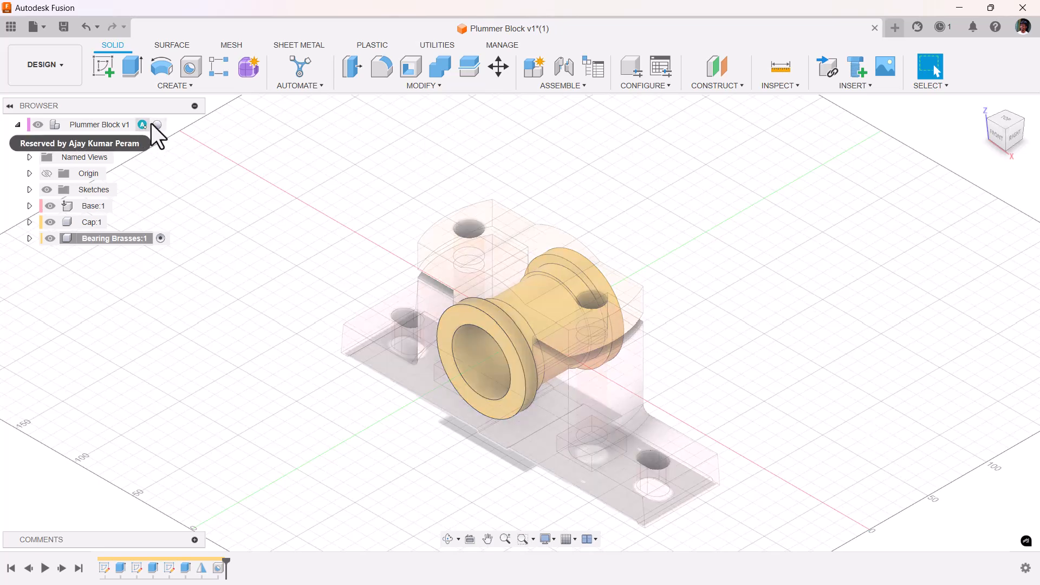
- Activate the top-level Plummer Block v1 component and view the whole assembly
click(162, 124)
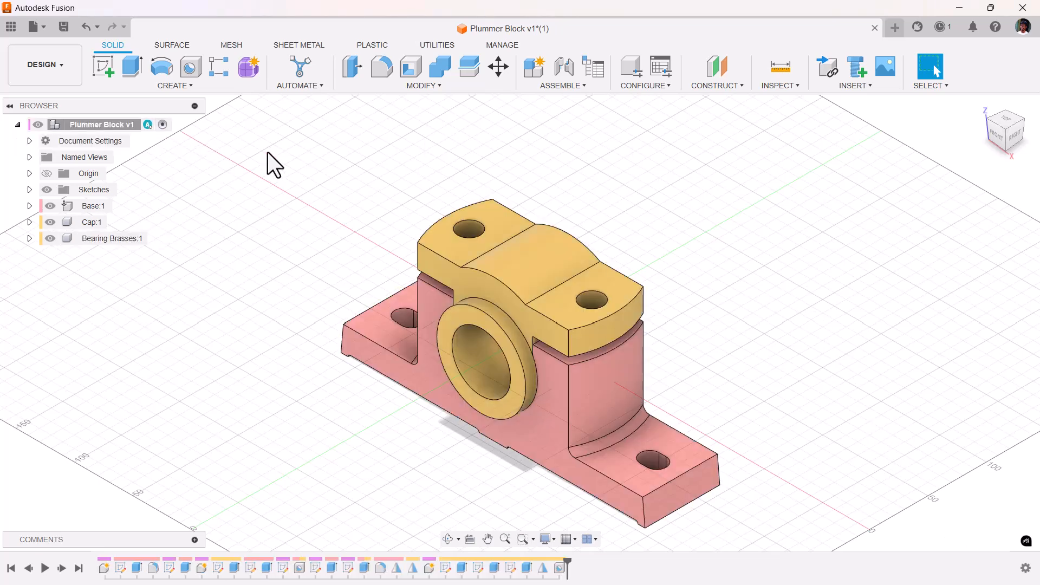
mouse_move(1008, 127)
mouse_down()
mouse_move(1022, 98)
mouse_move(942, 125)
mouse_move(1011, 104)
mouse_up()
click(984, 108)
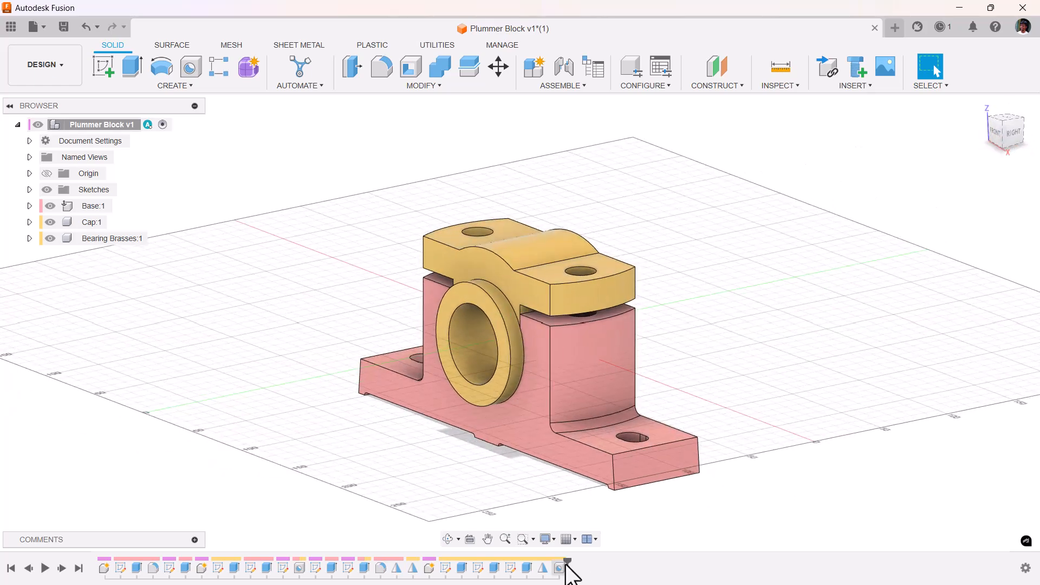
- Reopen the bore's hole feature to check its extent through the brasses from the back, keeping its settings
double_click(560, 569)
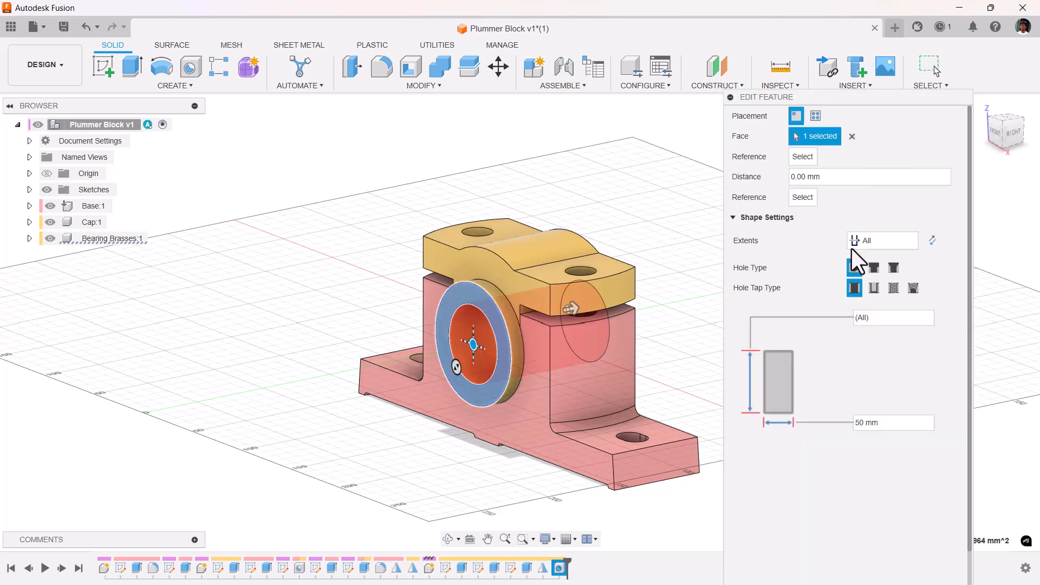
click(987, 126)
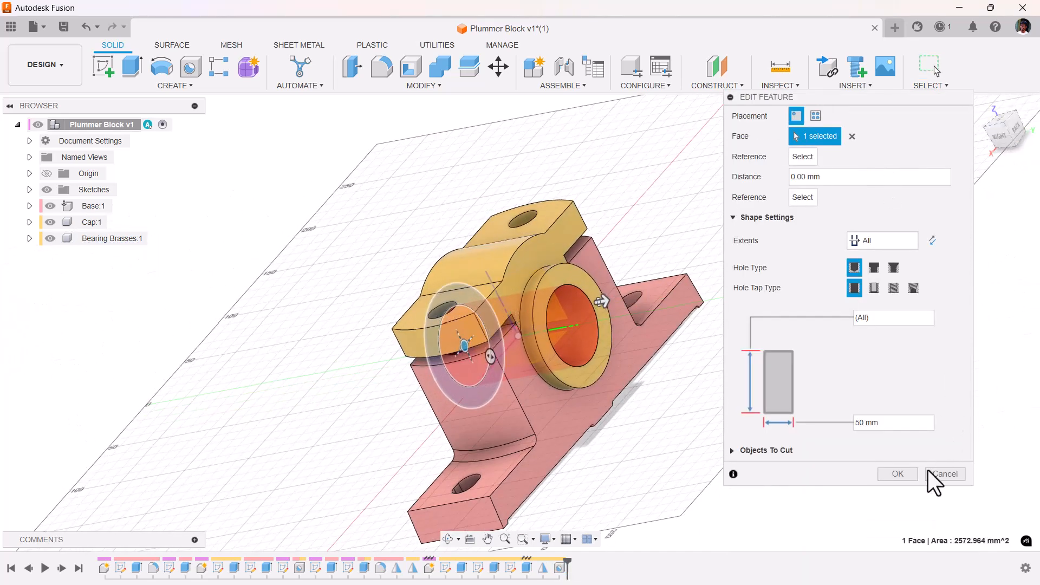
click(898, 474)
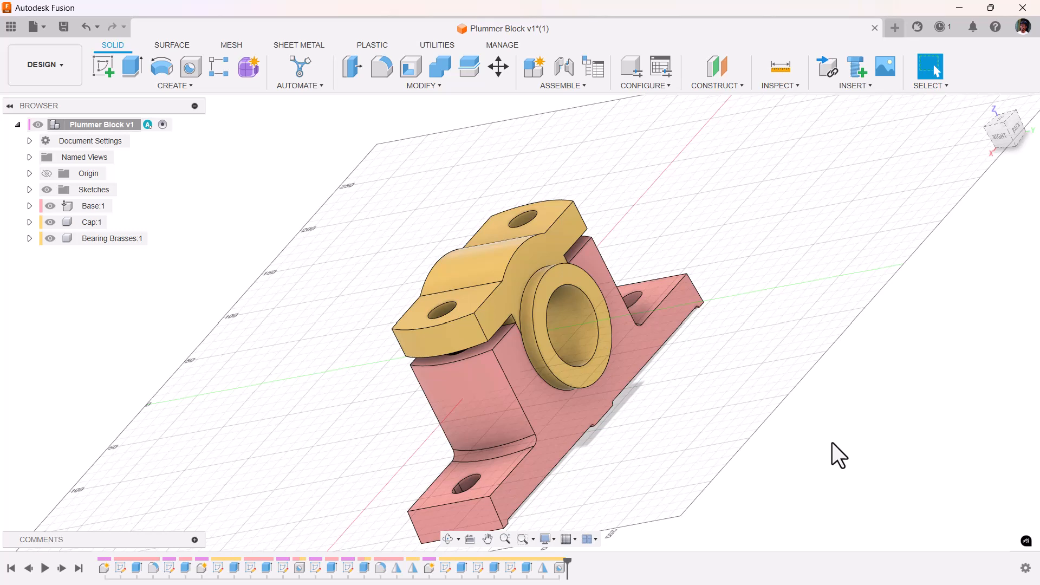
mouse_move(1005, 140)
shift+middle_down()
mouse_move(1020, 128)
mouse_move(984, 142)
shift+middle_up()
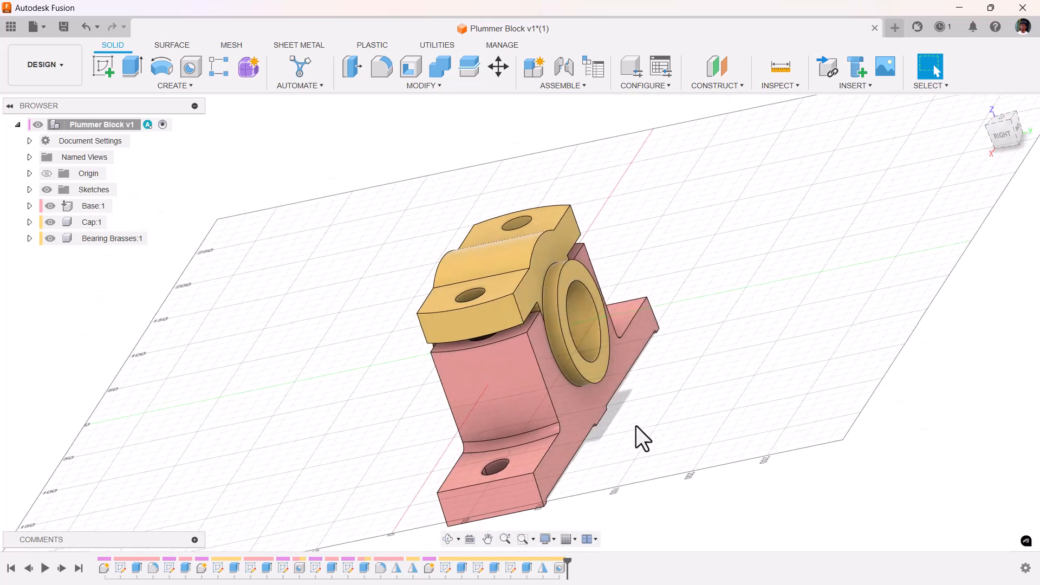
click(982, 104)
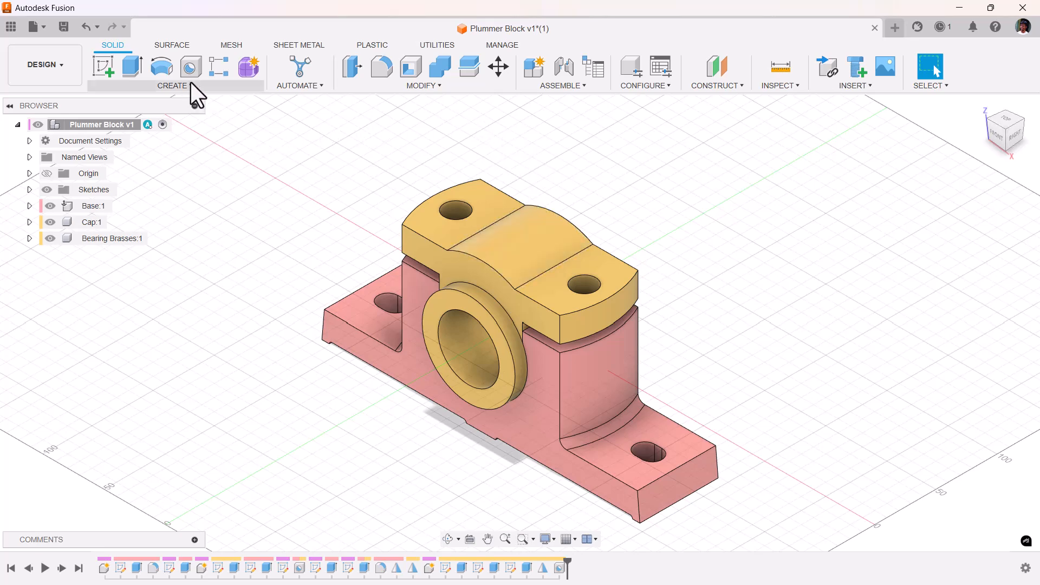
- Start a simple hole on the cap's curved top face and set its diameter to 20 mm
click(189, 65)
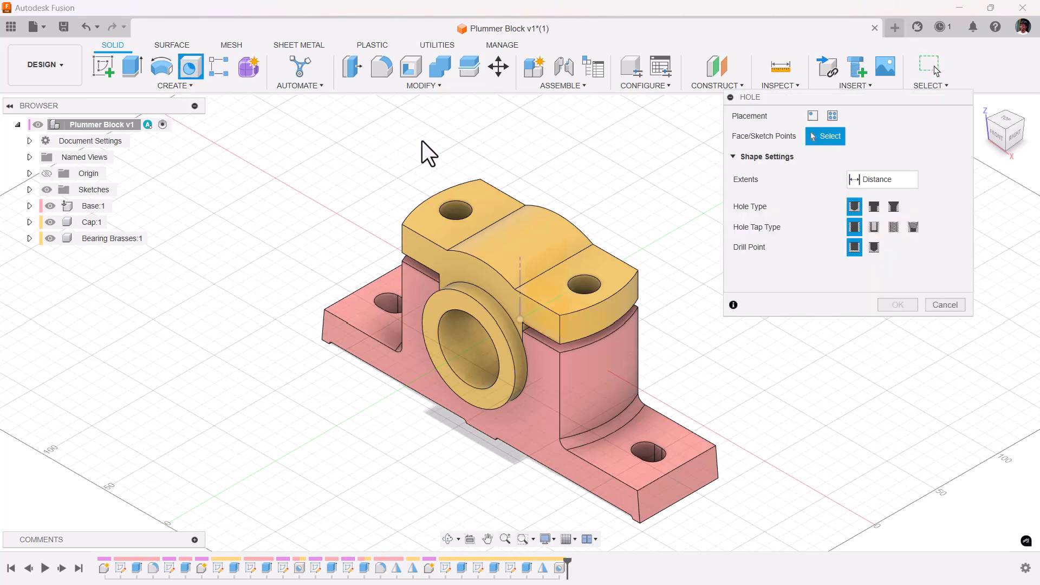
click(517, 236)
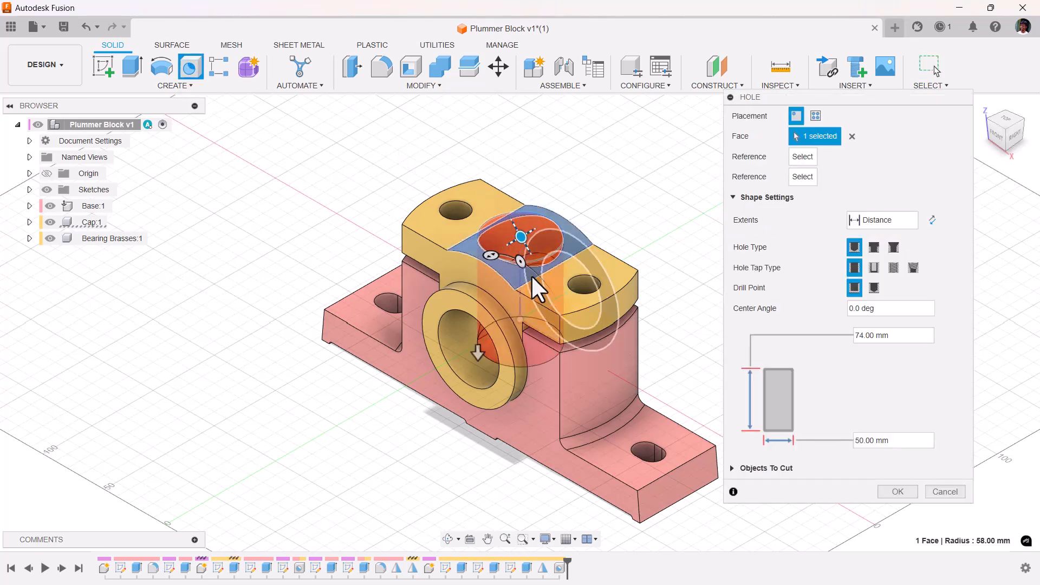
drag(490, 255, 513, 244)
scroll(515, 242, up, 5)
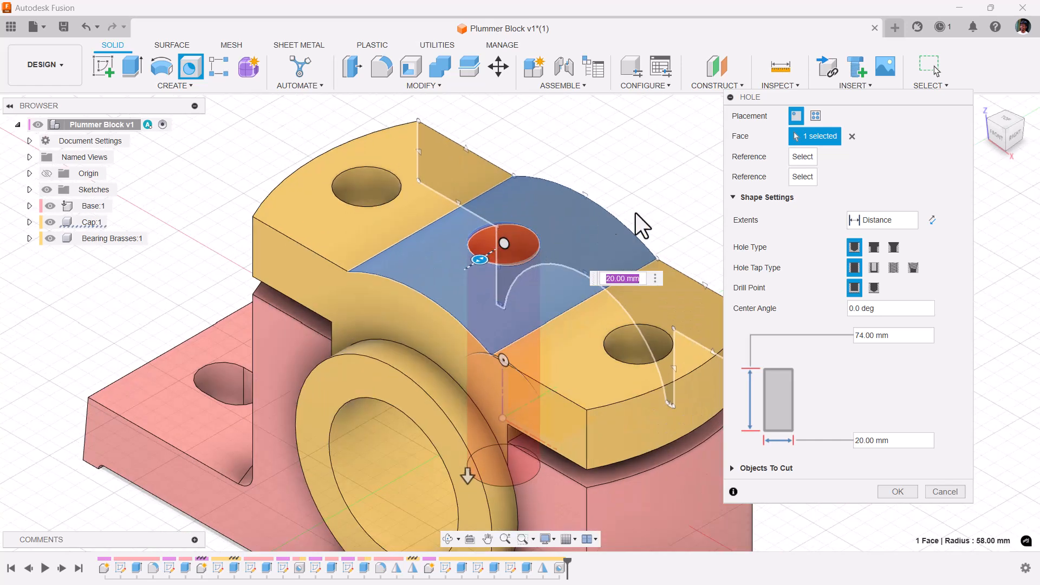
- Move the cap hole's centre point onto the model origin as seen from the top
click(999, 124)
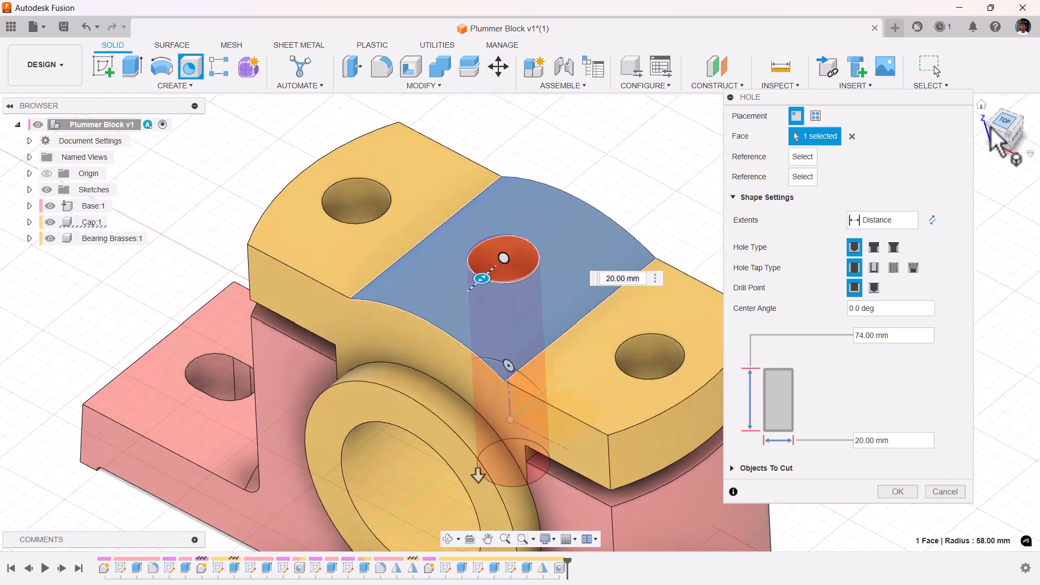
scroll(558, 395, up, 1)
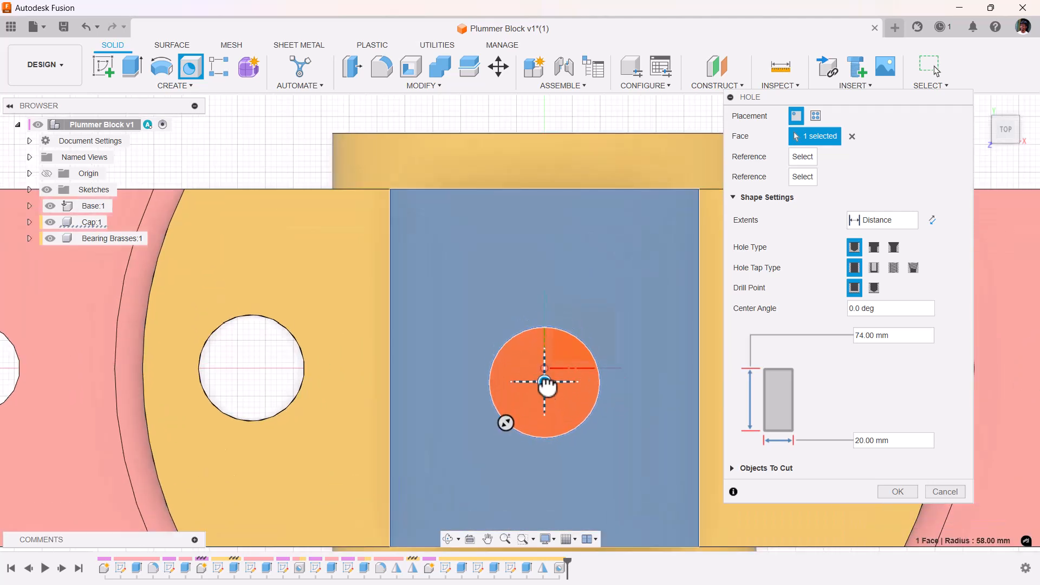
mouse_move(543, 361)
mouse_down()
mouse_move(544, 448)
mouse_move(548, 351)
mouse_move(546, 372)
mouse_up()
scroll(545, 370, up, 5)
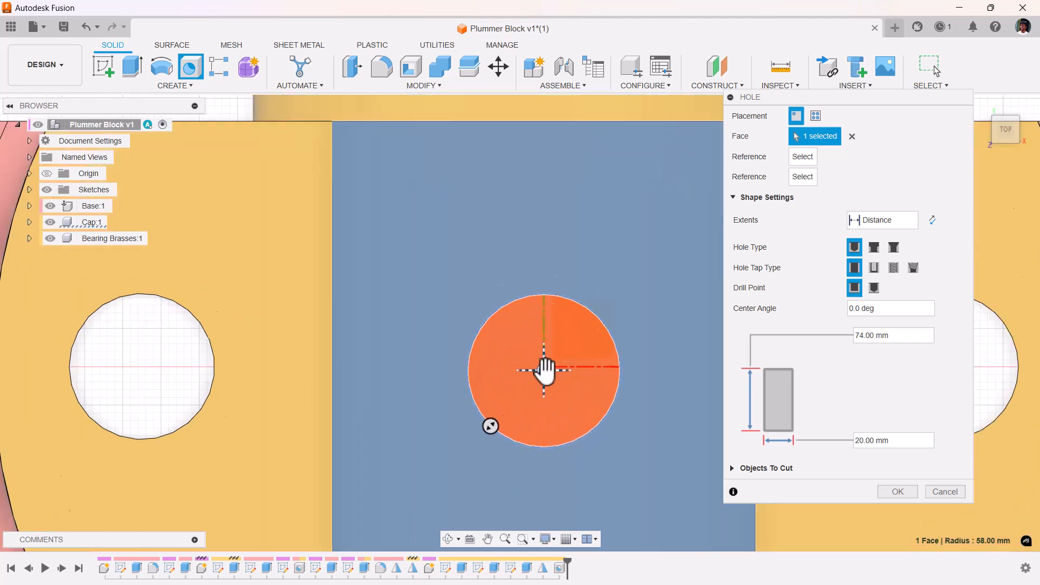
scroll(544, 369, up, 2)
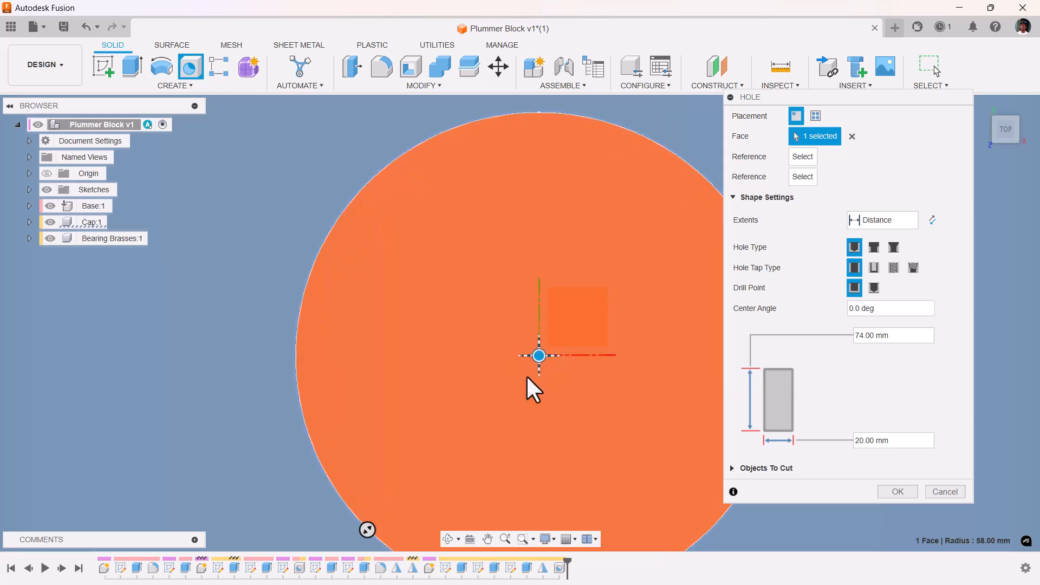
scroll(536, 361, up, 5)
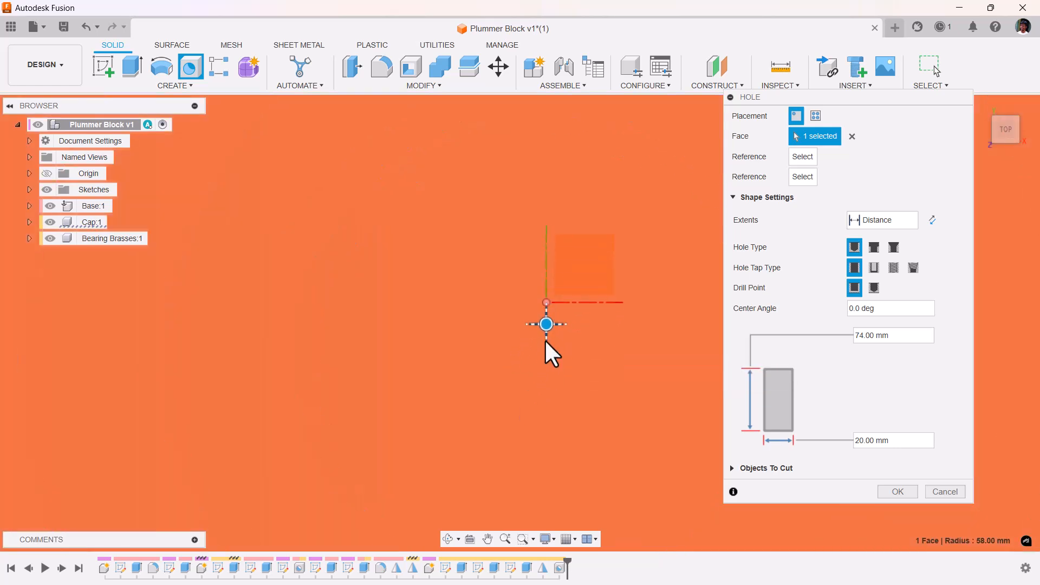
drag(547, 288, 546, 197)
scroll(549, 217, down, 5)
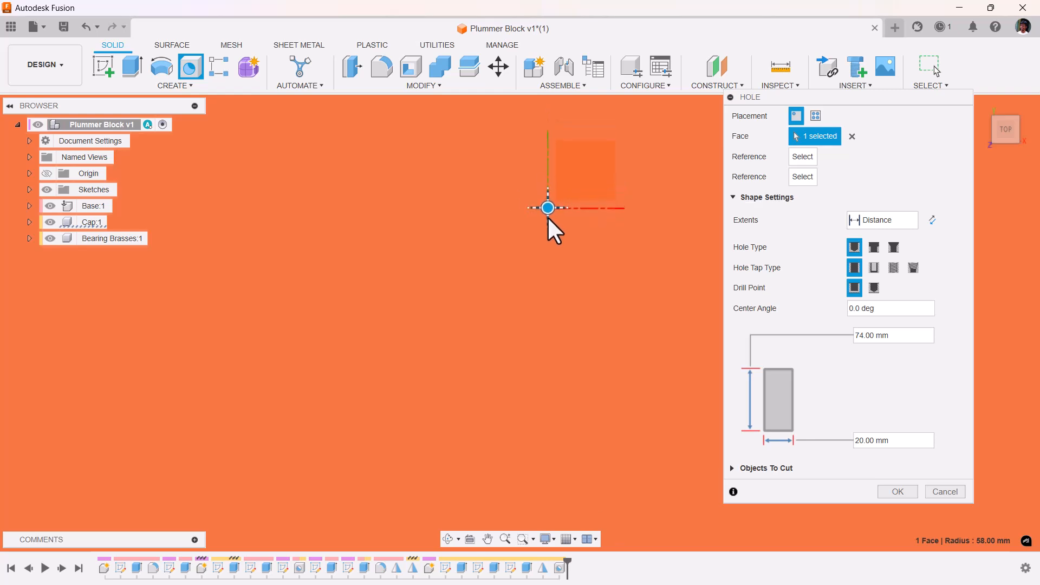
- Check the 20 mm hole preview on the cap's curved face from the top and home views, and cancel the hole
scroll(548, 217, down, 8)
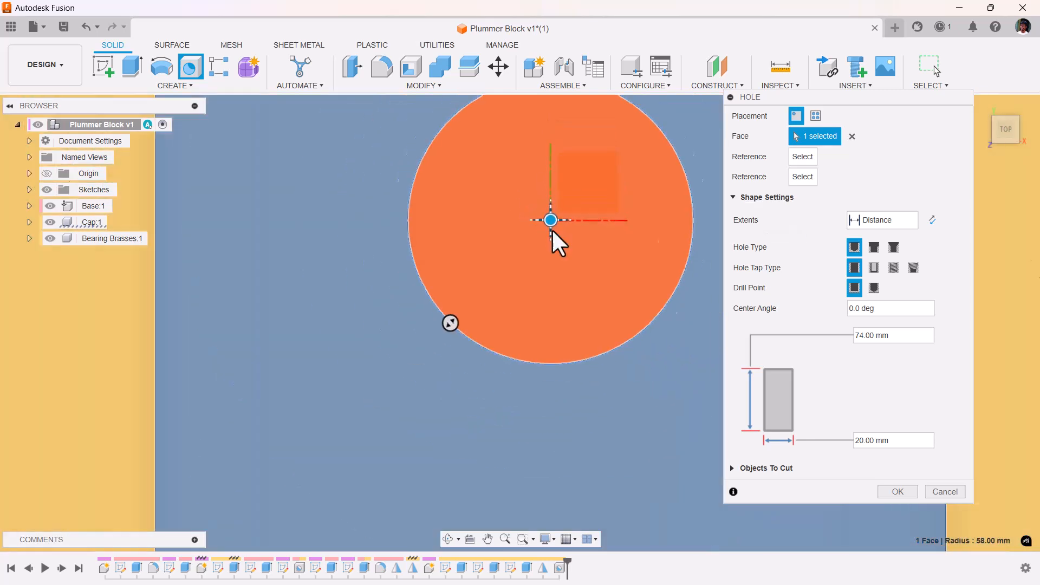
scroll(551, 229, down, 5)
scroll(549, 222, up, 5)
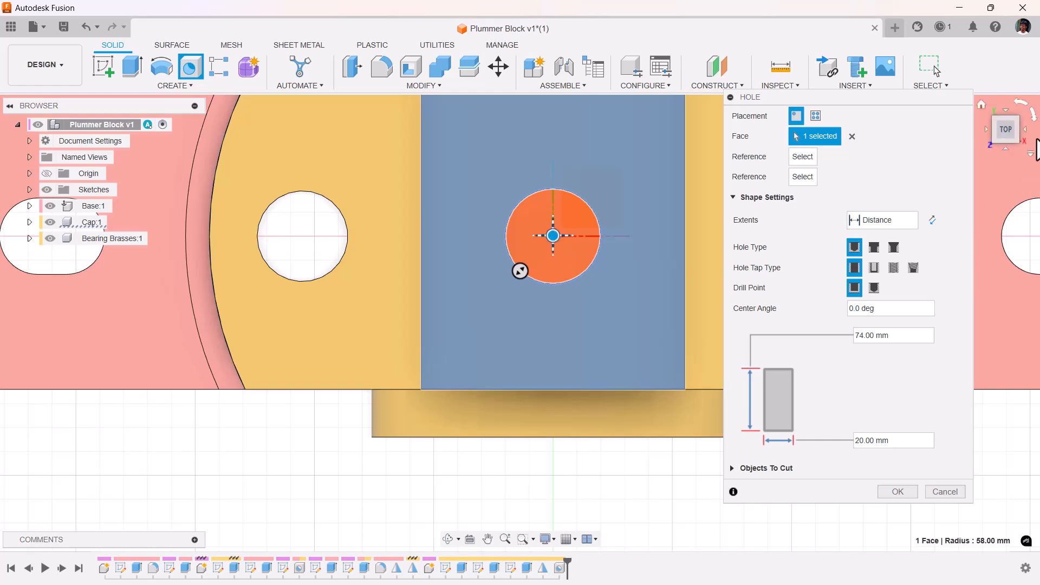
click(982, 105)
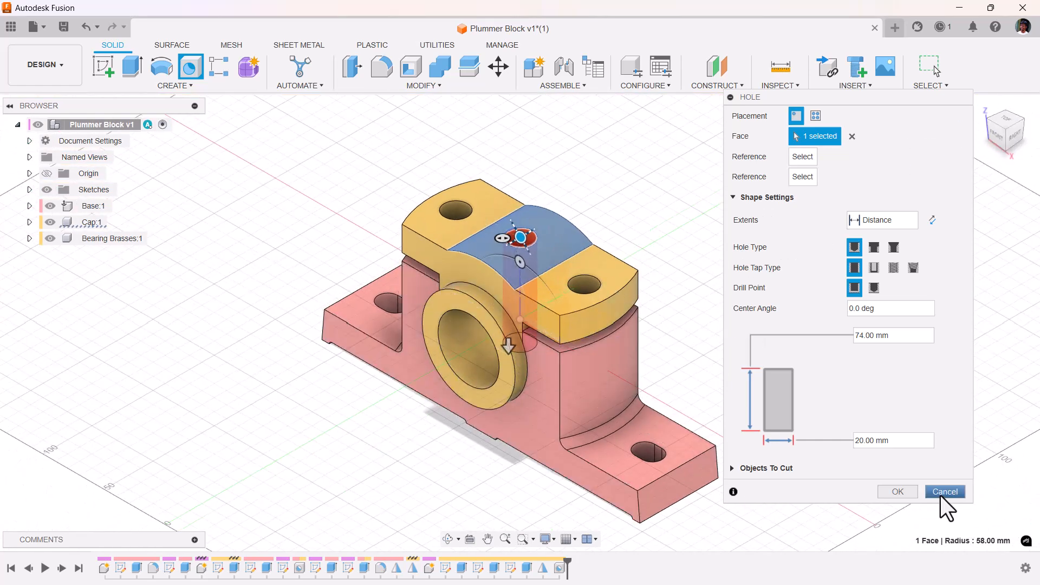
scroll(523, 242, up, 4)
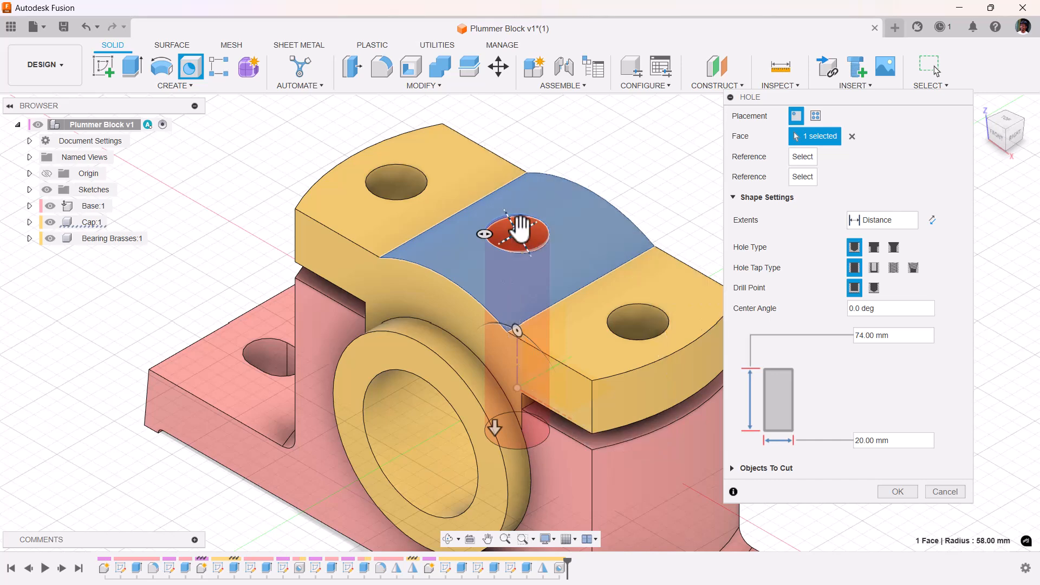
scroll(521, 230, up, 3)
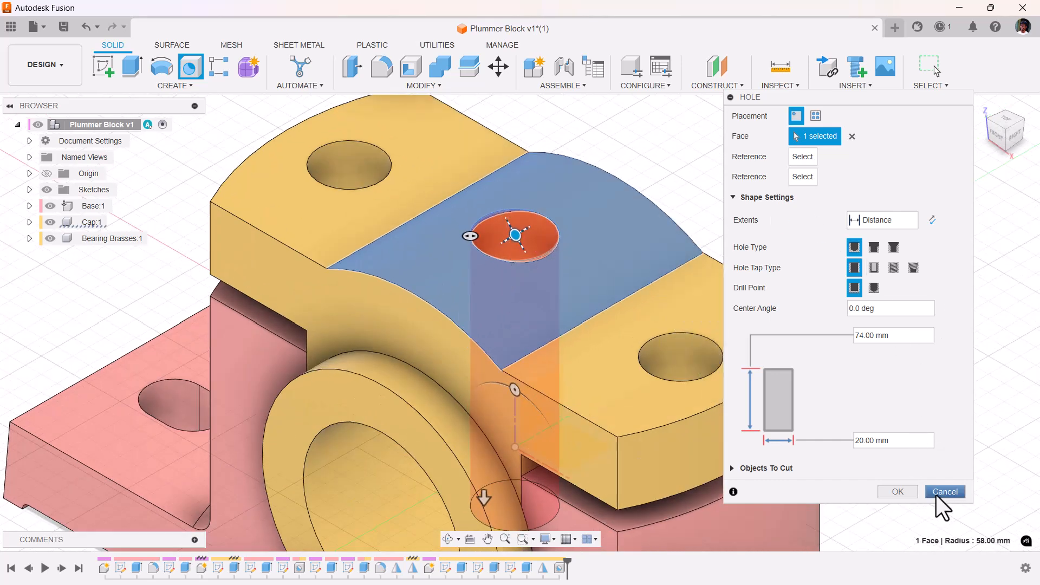
click(936, 495)
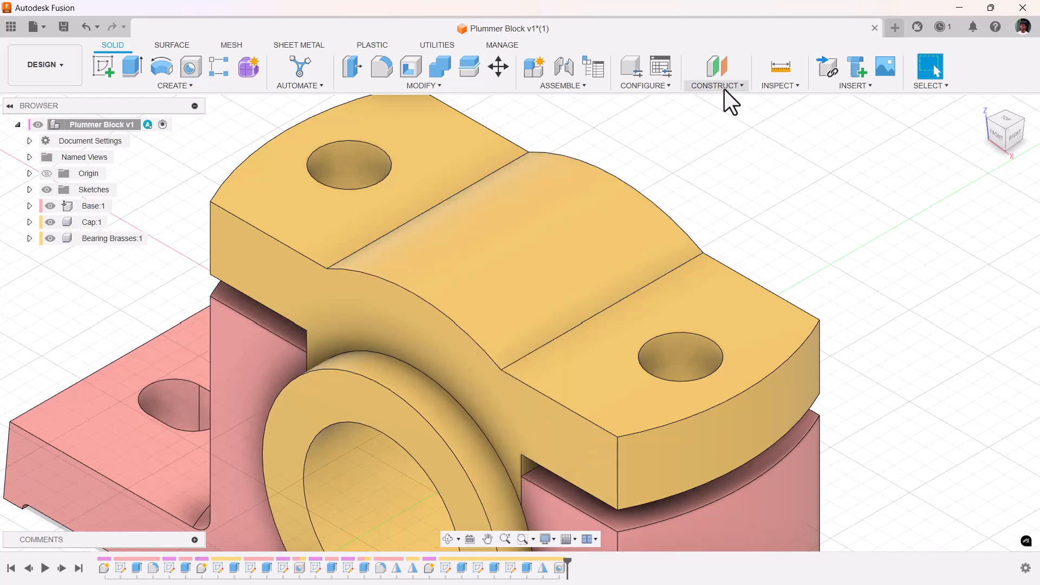
- Create a tangent construction plane on the cap's curved top face at an angle of 0 deg
click(724, 88)
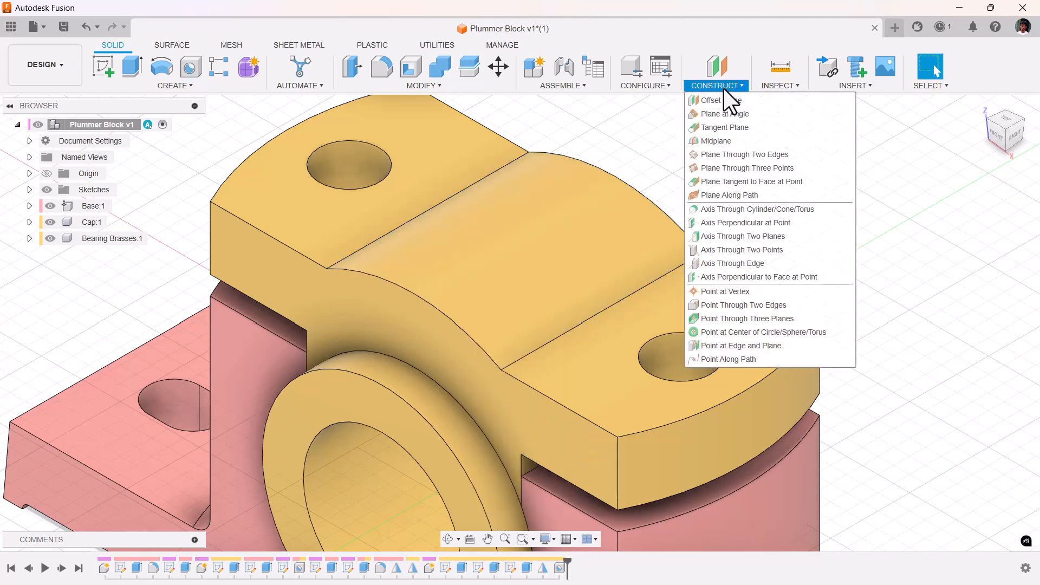
click(756, 127)
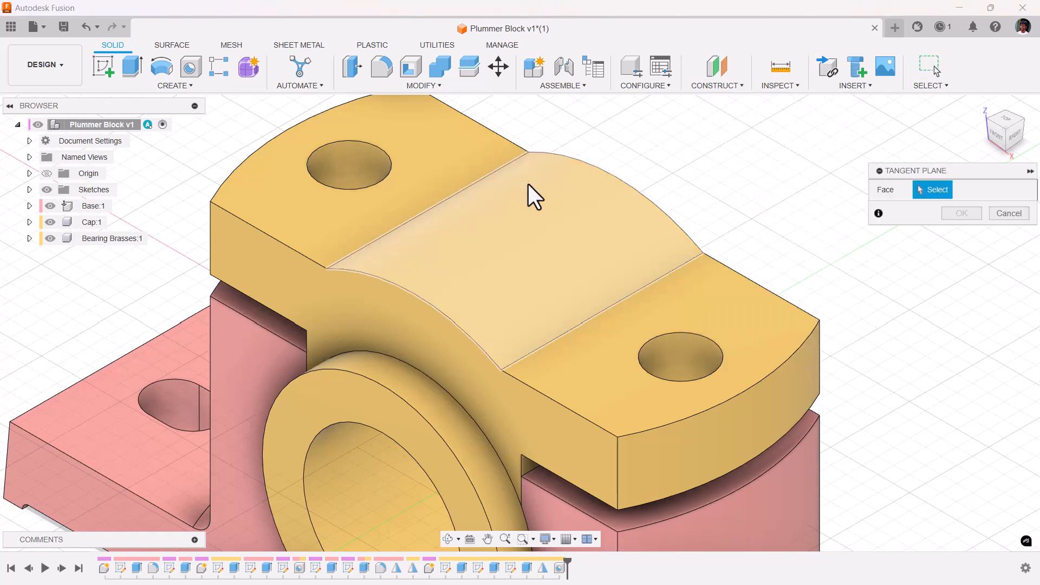
click(521, 207)
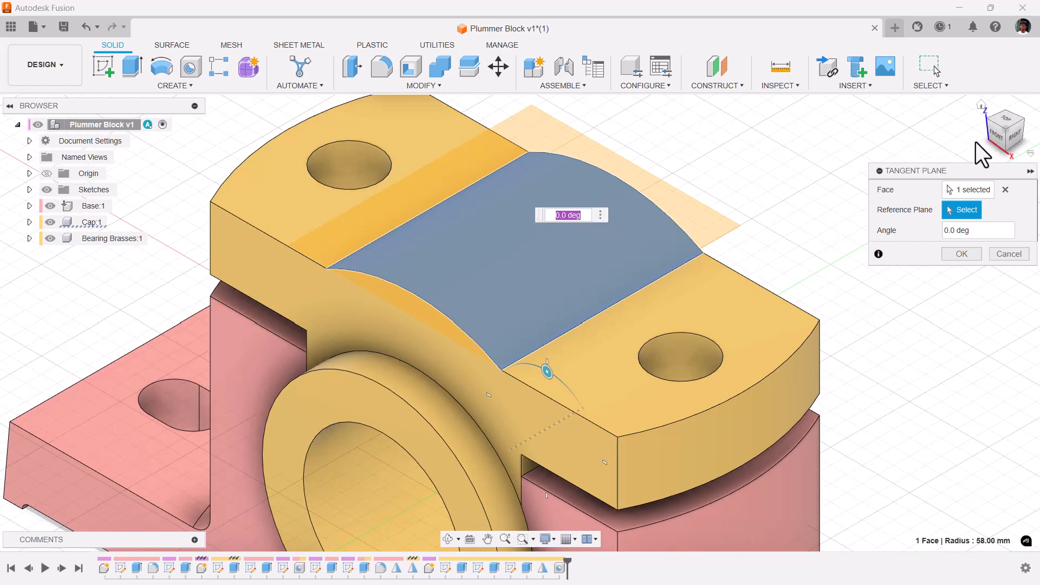
click(995, 137)
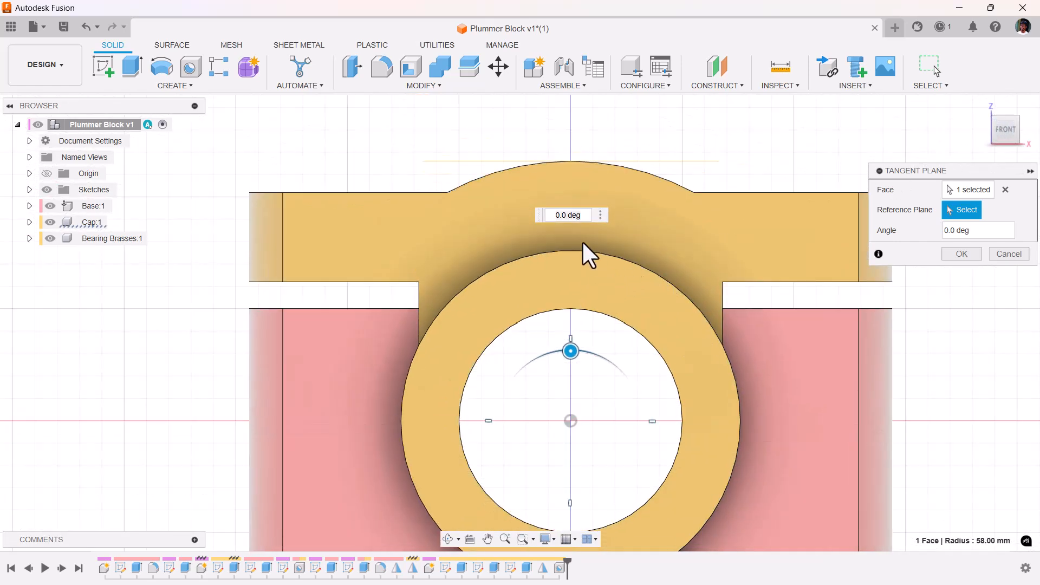
drag(998, 126, 991, 143)
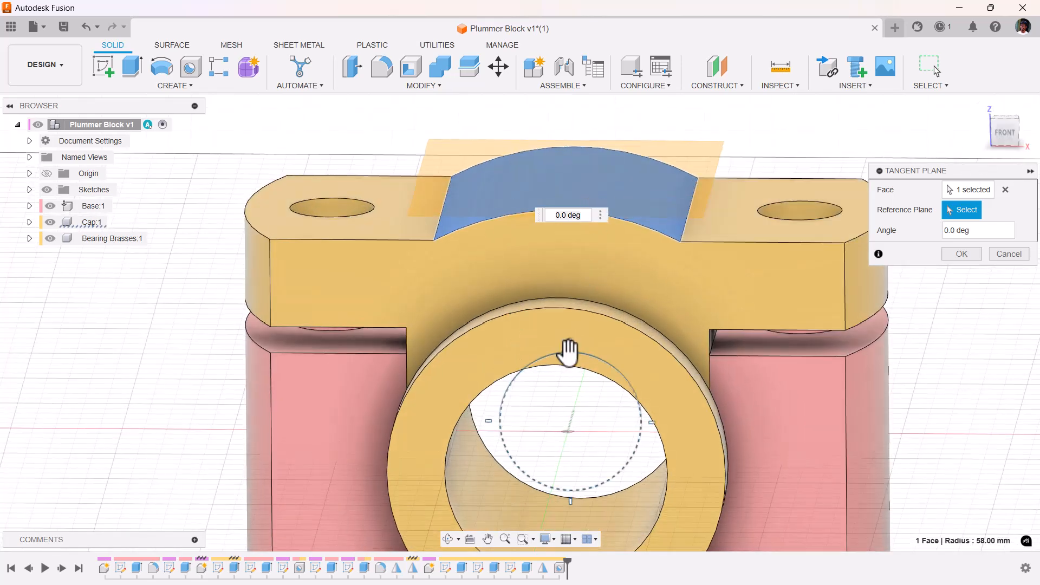
mouse_move(568, 355)
mouse_down()
mouse_move(553, 360)
mouse_move(582, 357)
mouse_move(569, 356)
mouse_up()
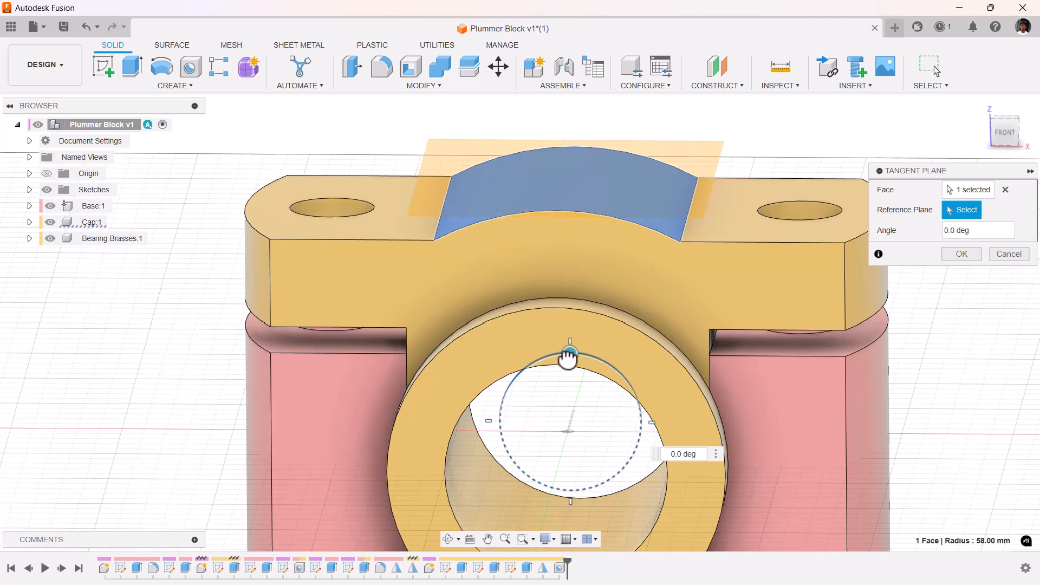
click(962, 254)
- Sketch a single point at the origin on the tangent plane above the cap and finish the sketch
click(690, 158)
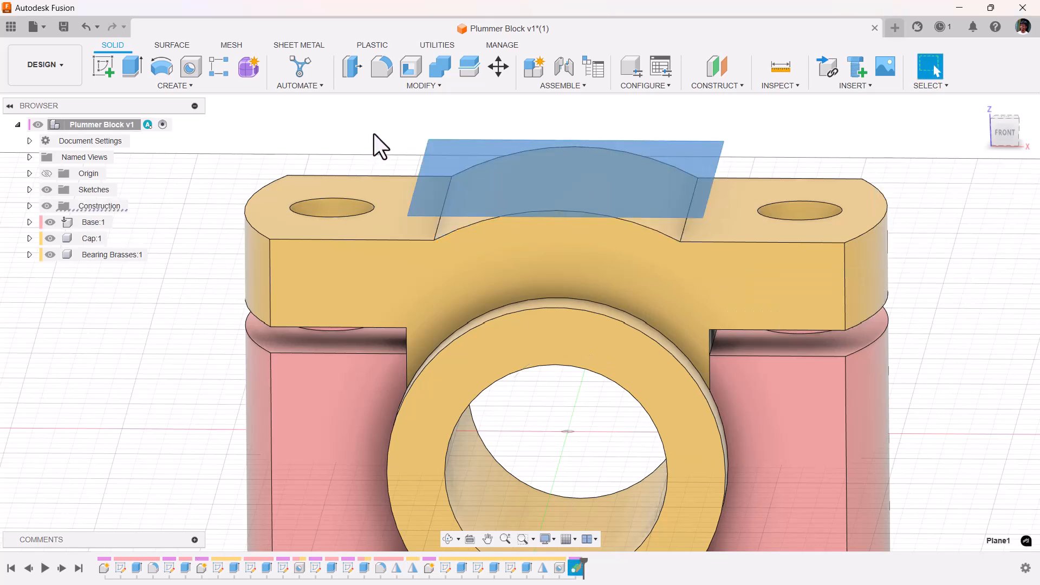
click(109, 73)
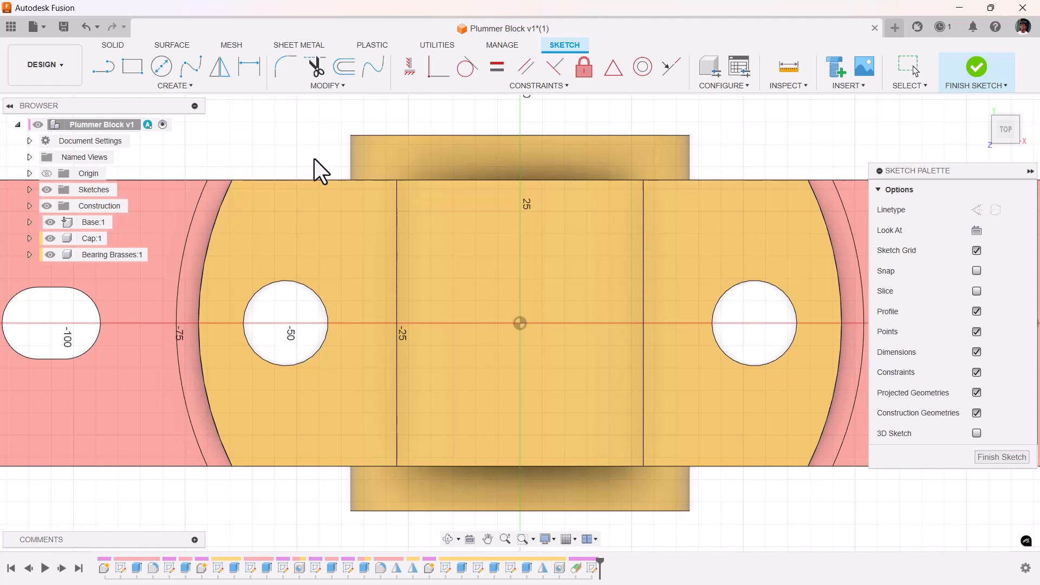
scroll(314, 158, down, 1)
scroll(315, 143, up, 1)
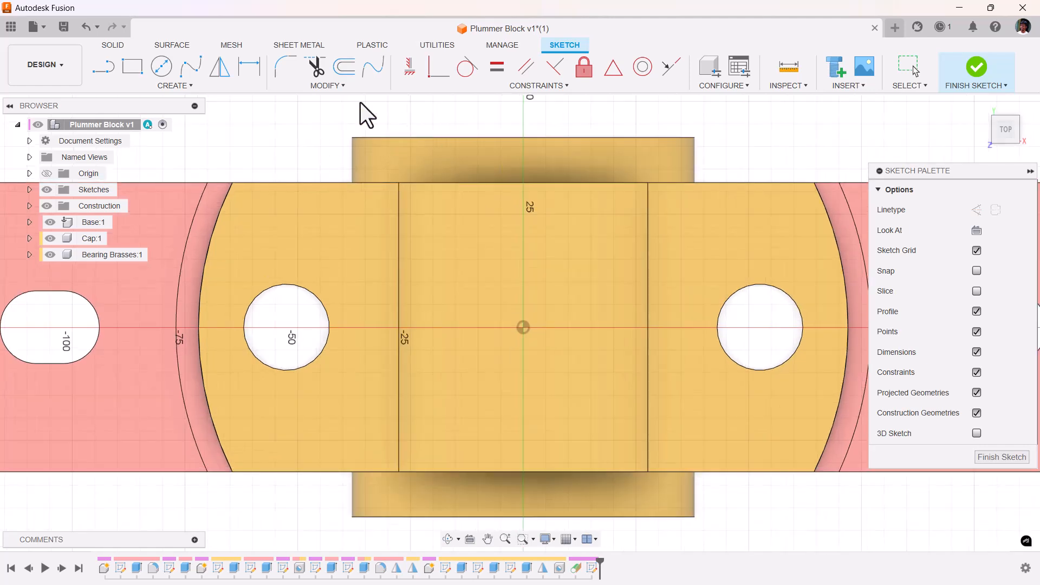
click(210, 87)
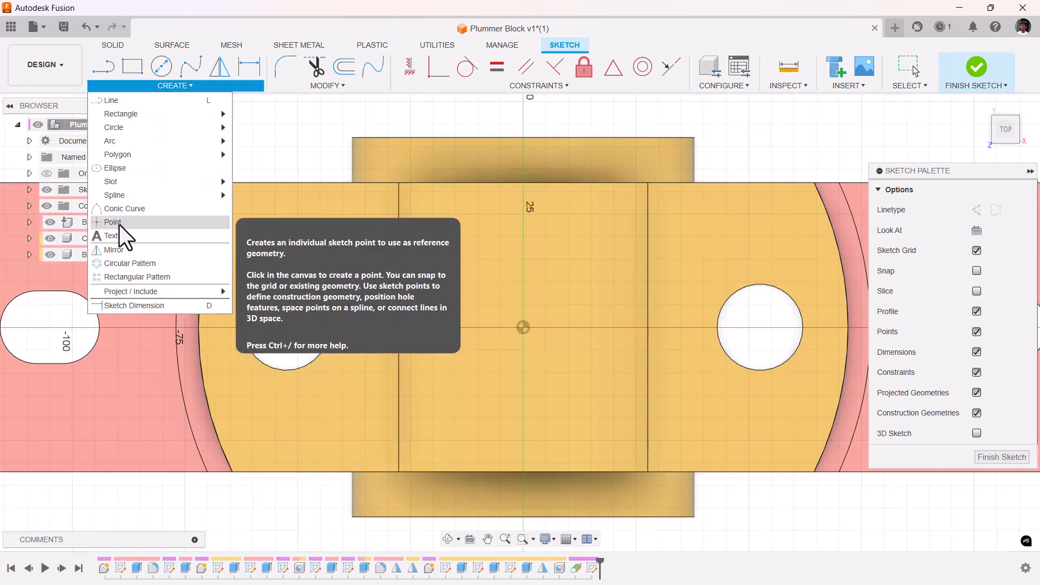
click(114, 222)
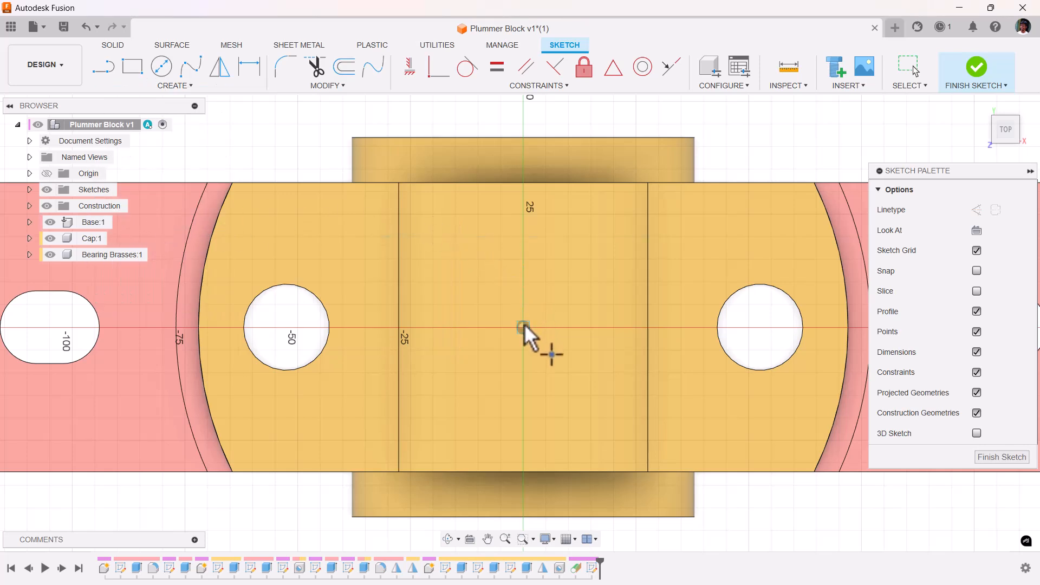
click(973, 73)
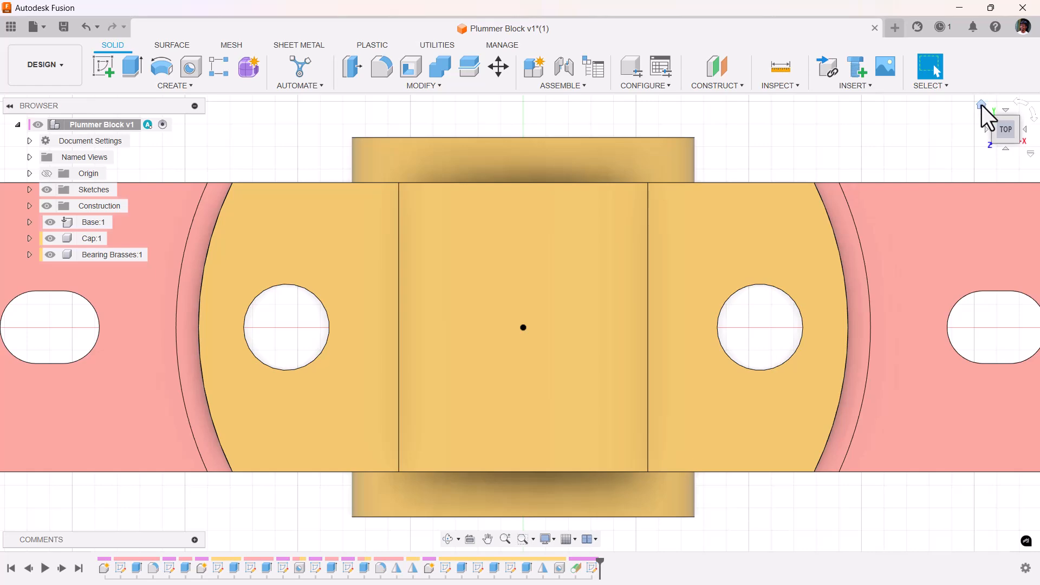
- Start a hole at the sketch point on top of the cap and reduce its diameter to 20 mm
click(982, 105)
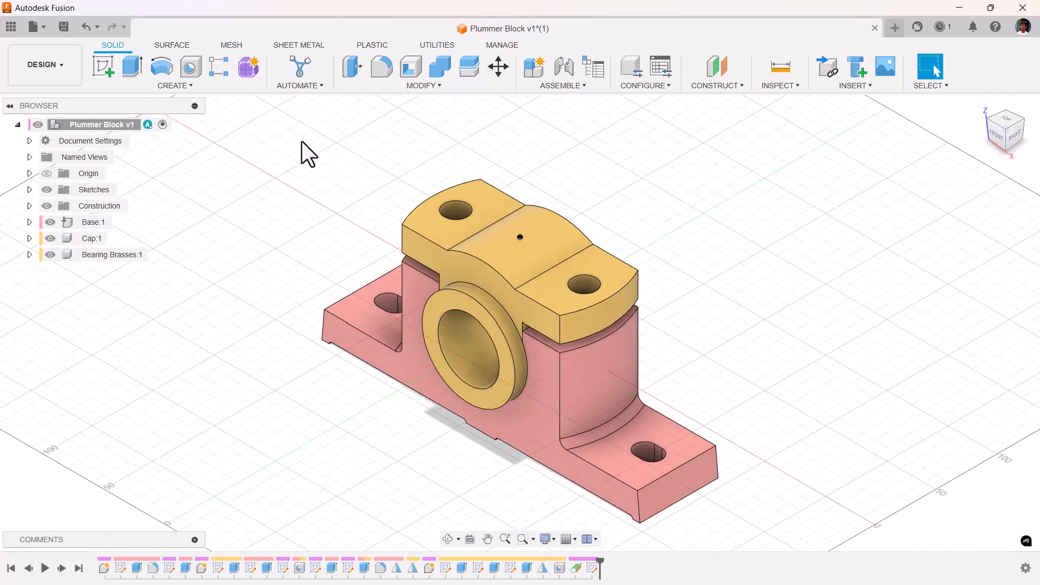
click(191, 68)
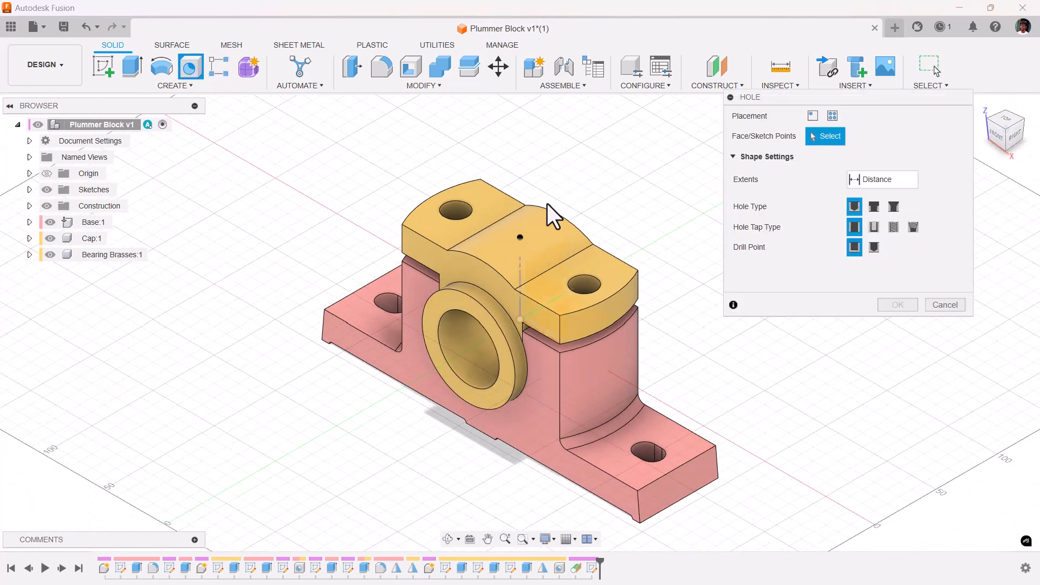
click(519, 237)
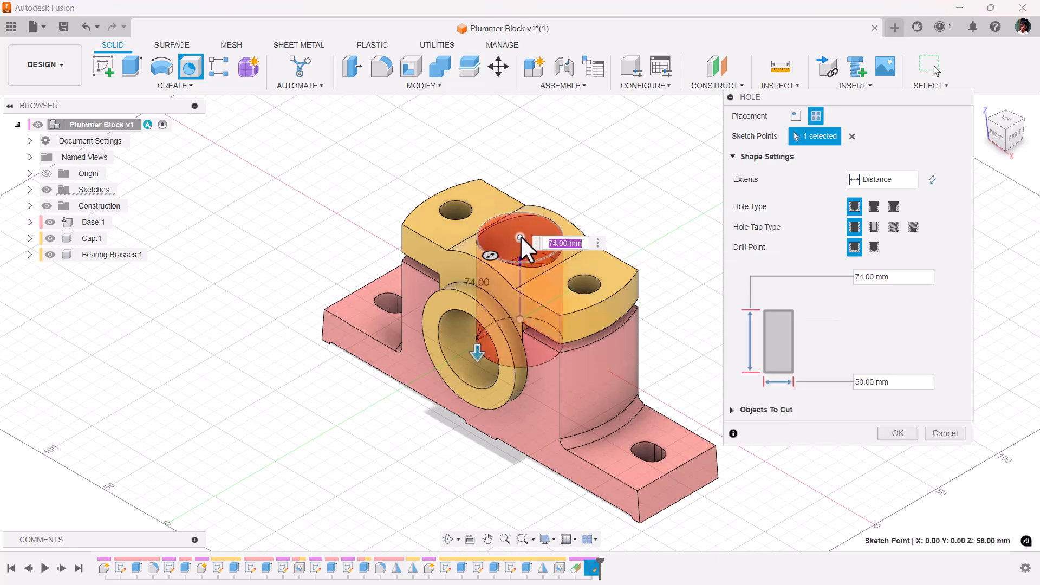
scroll(520, 236, up, 5)
drag(437, 278, 490, 262)
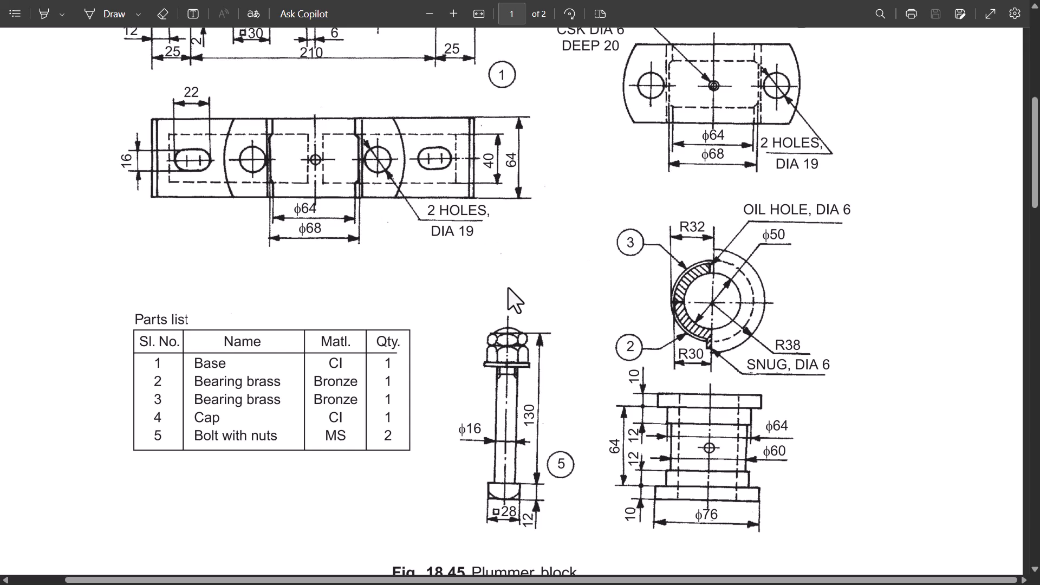
- Consult the cap's oil hole callout in the PDF drawing, return to Fusion and change the hole type to countersink
scroll(450, 284, up, 8)
scroll(444, 284, down, 3)
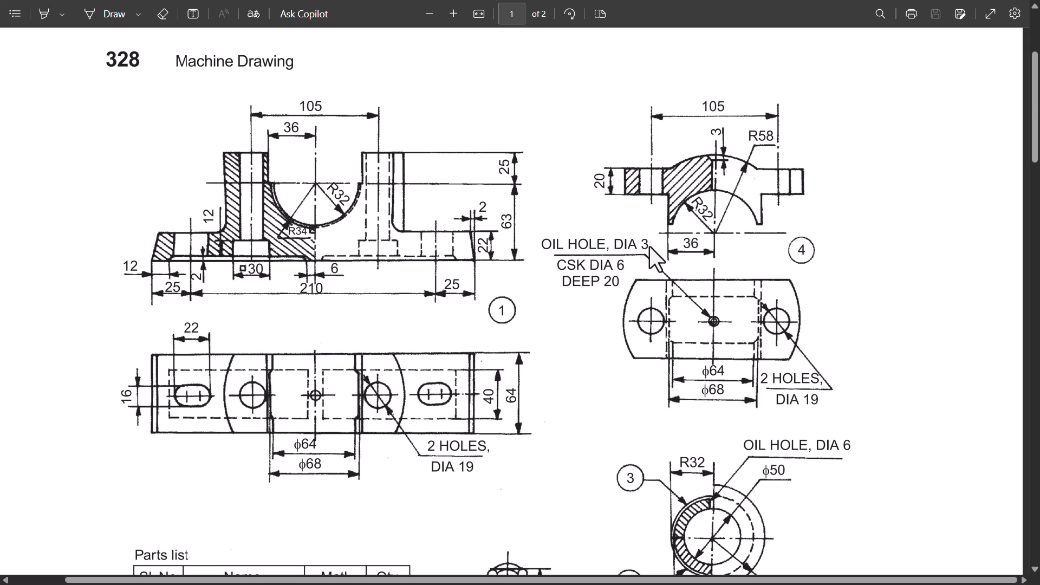
scroll(650, 246, down, 1)
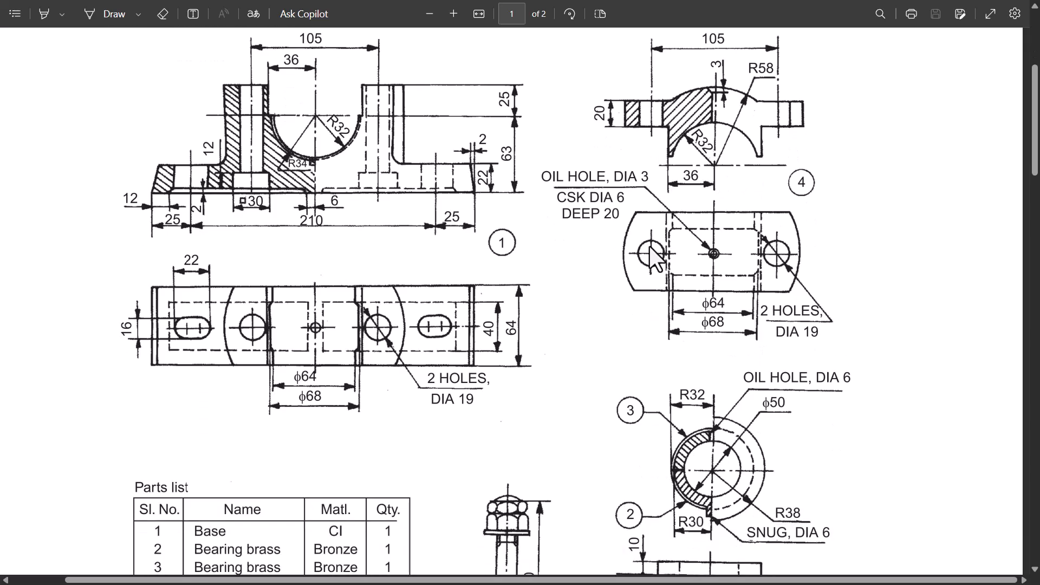
key(alt+Tab)
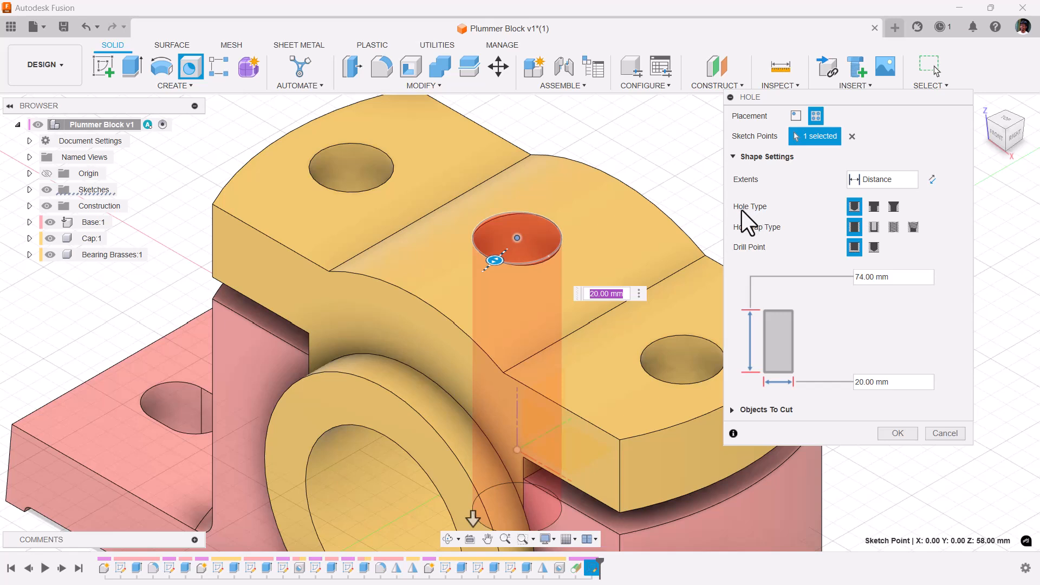
click(892, 206)
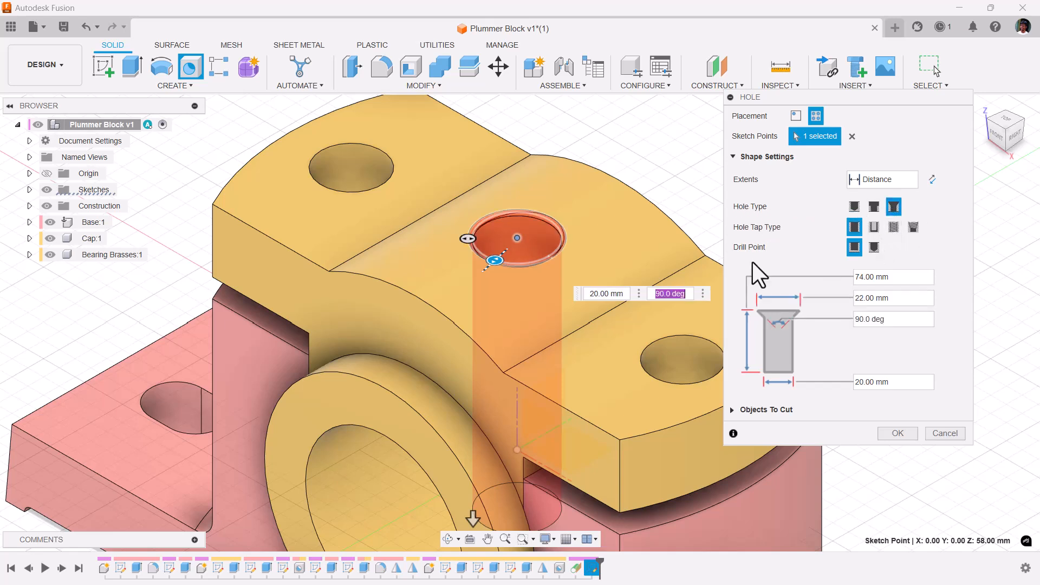
- Set the countersunk oil hole's diameter to 3 mm and its countersink diameter to 6 mm
scroll(493, 259, up, 4)
drag(493, 259, 509, 243)
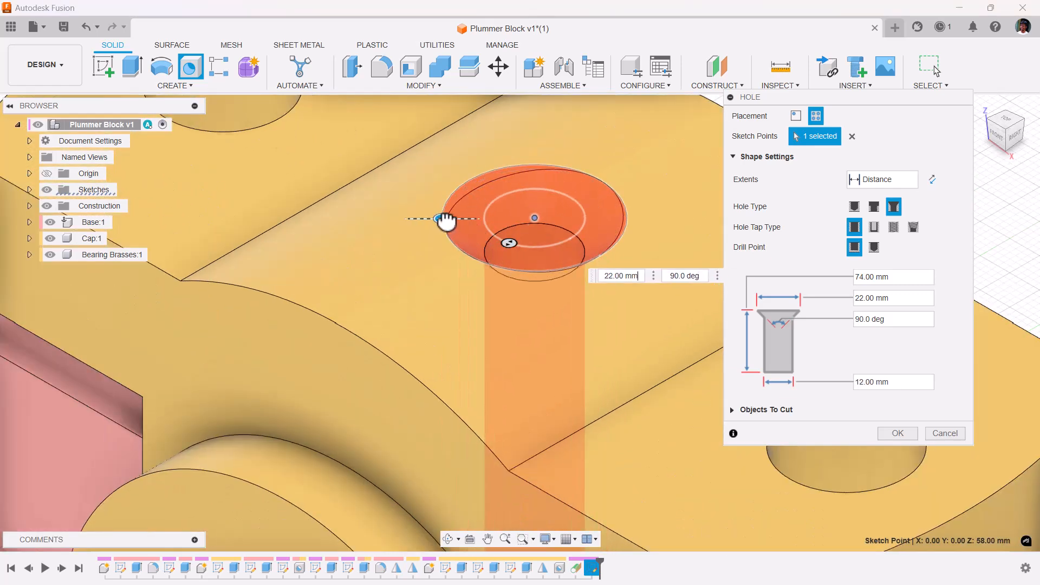
click(442, 220)
drag(440, 217, 456, 218)
mouse_move(519, 241)
mouse_down()
mouse_move(525, 226)
mouse_move(521, 234)
mouse_up()
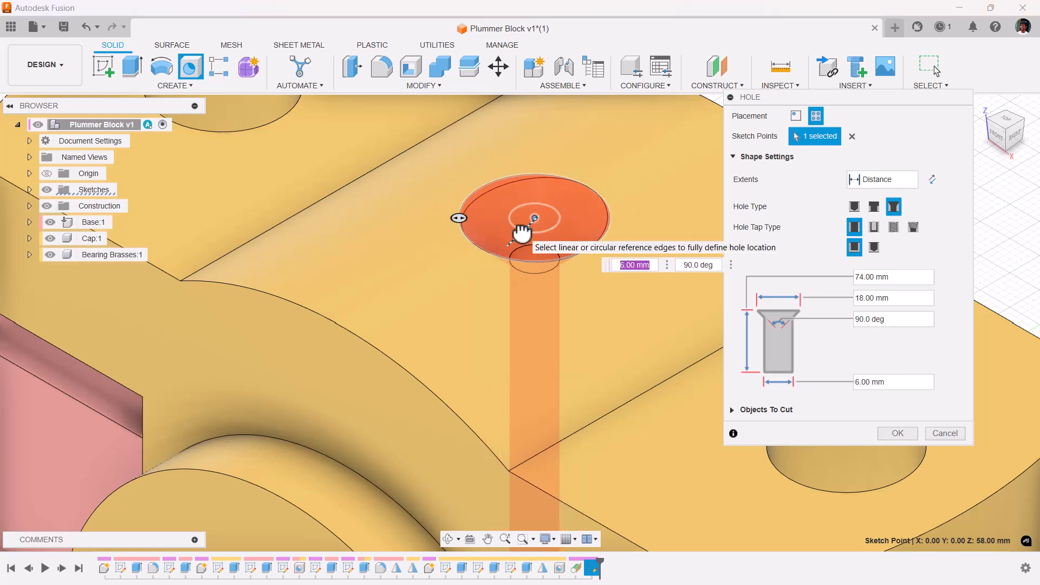
text(3)
key(Return)
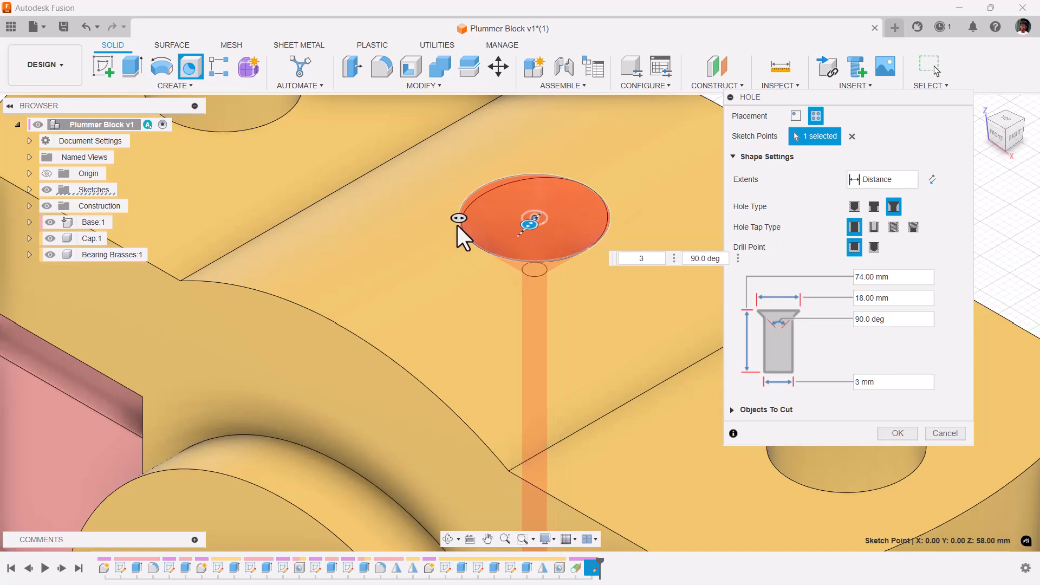
drag(459, 219, 493, 222)
text(6)
drag(827, 98, 836, 204)
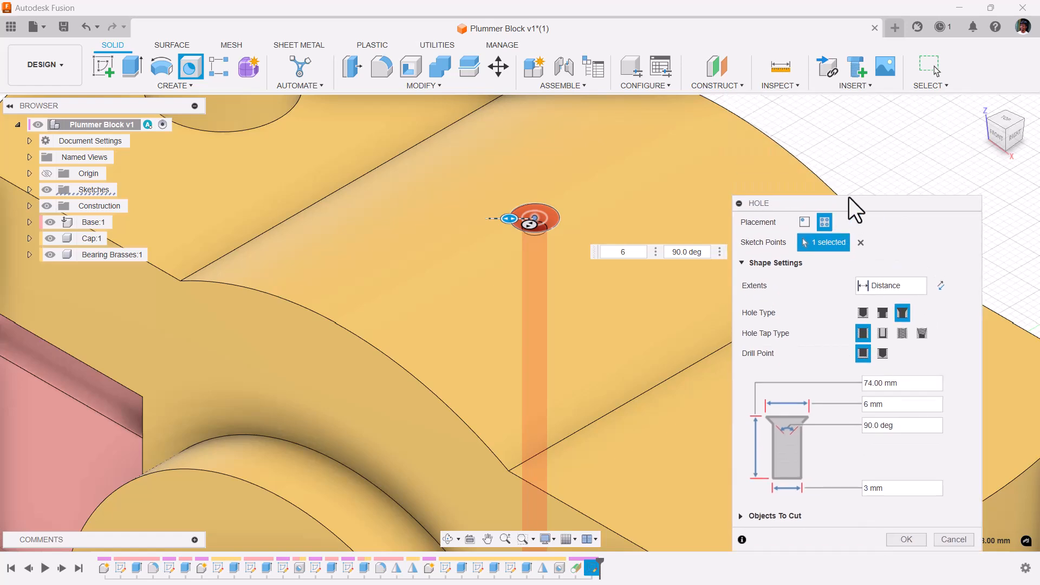
- View the model from the front, consult the oil hole and snug details in the PDF drawing, and return to Fusion
click(995, 136)
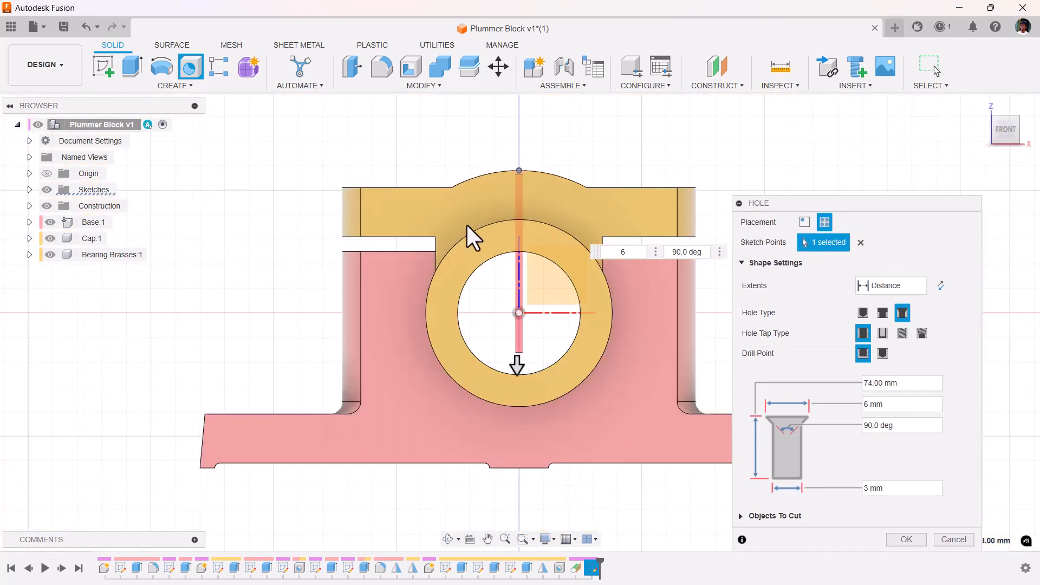
key(alt+Tab)
scroll(525, 341, down, 15)
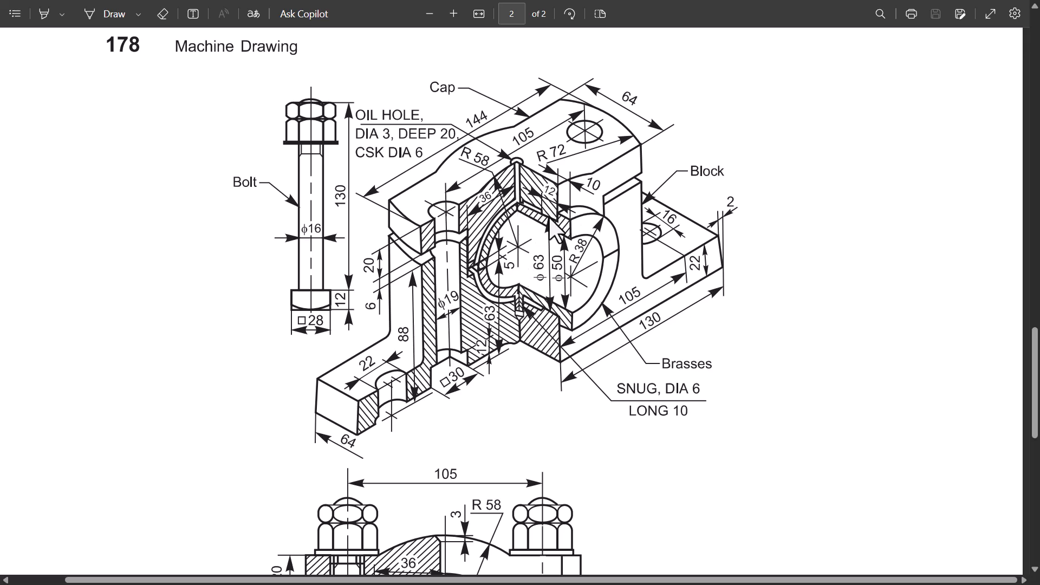
scroll(550, 221, down, 3)
scroll(550, 221, up, 3)
scroll(551, 223, up, 20)
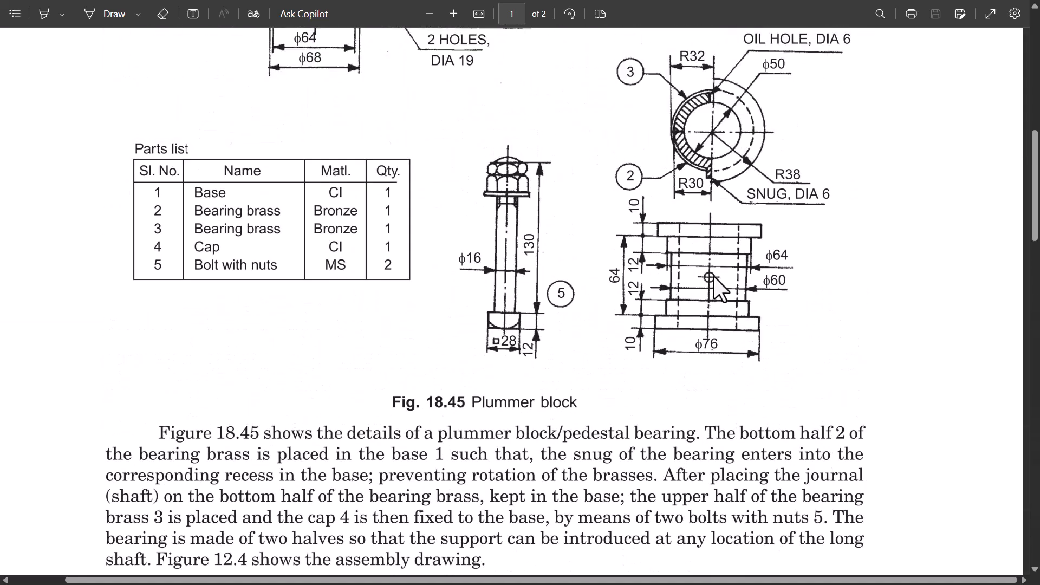
scroll(702, 279, down, 10)
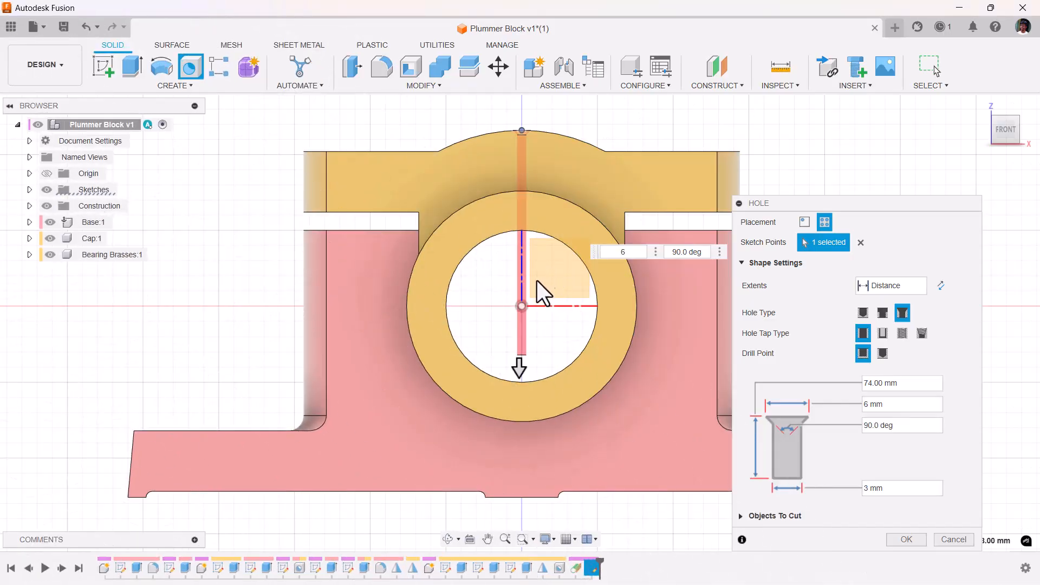
- Extend the countersunk oil hole through the bearing brasses into the base to 105 mm depth, with an angled drill point, and create it
drag(518, 360, 522, 433)
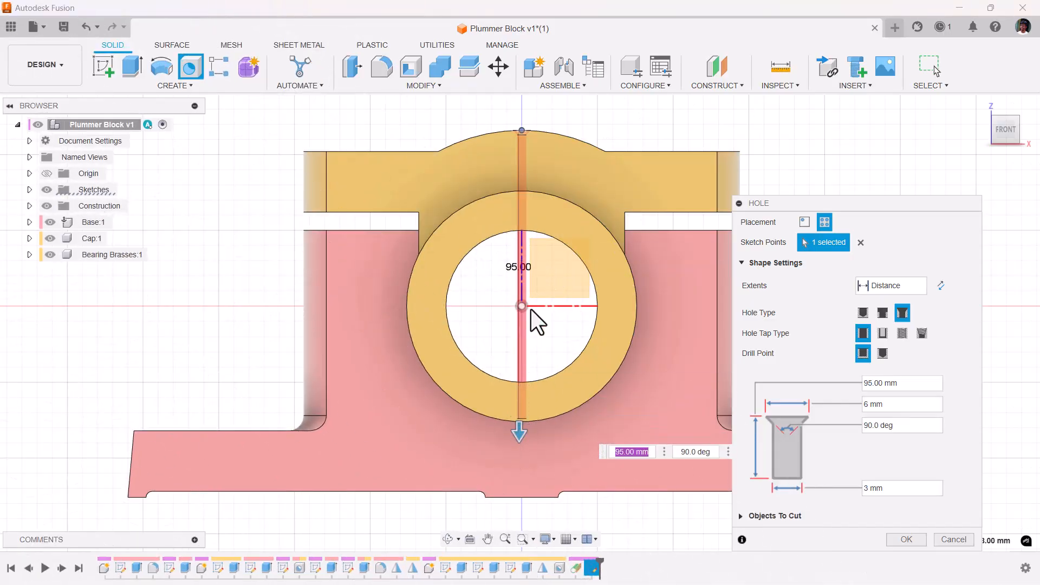
scroll(521, 307, up, 5)
scroll(513, 292, down, 3)
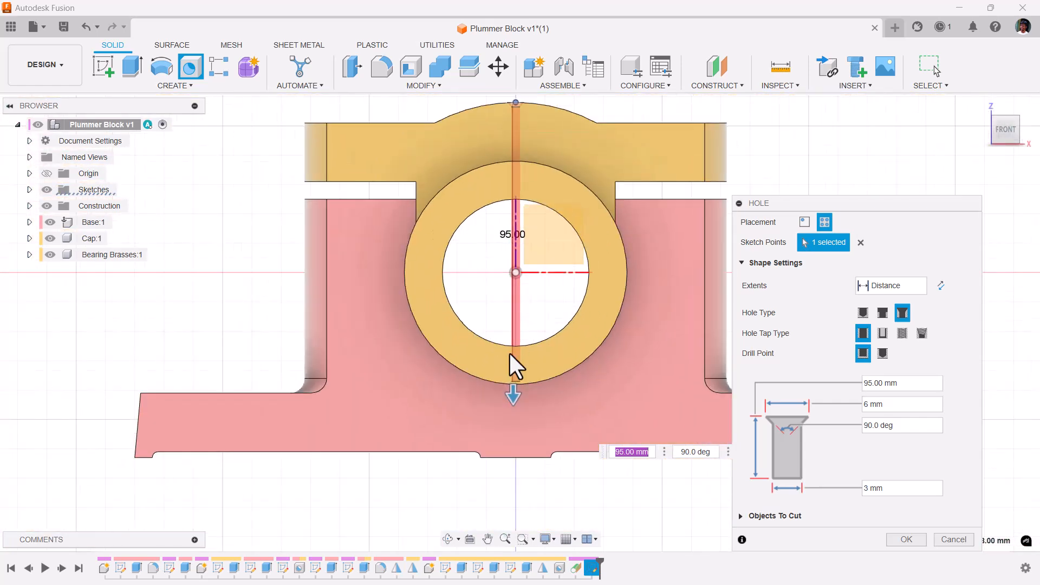
scroll(509, 396, up, 3)
drag(517, 368, 518, 430)
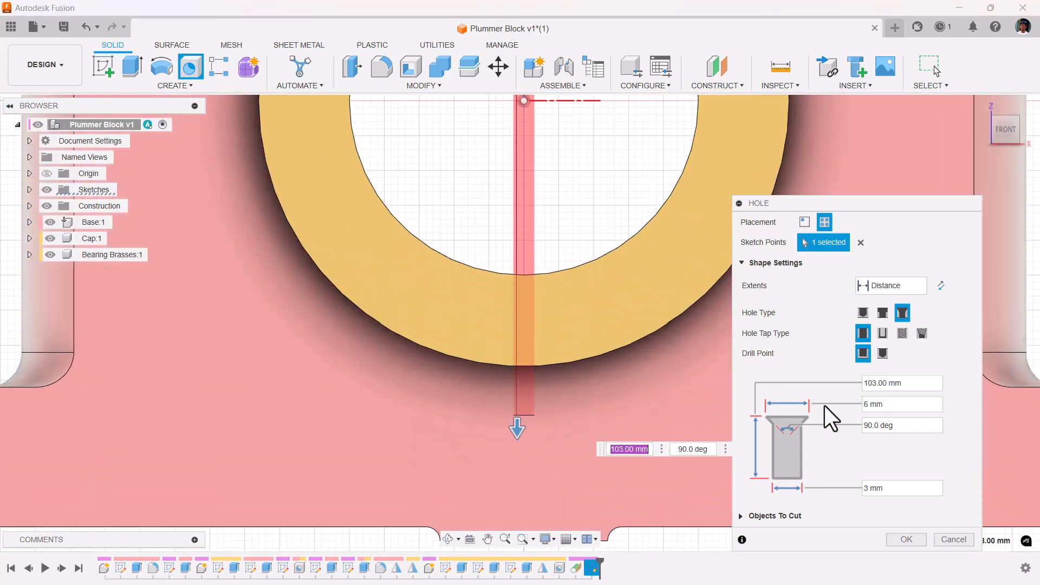
click(883, 353)
drag(518, 423, 519, 431)
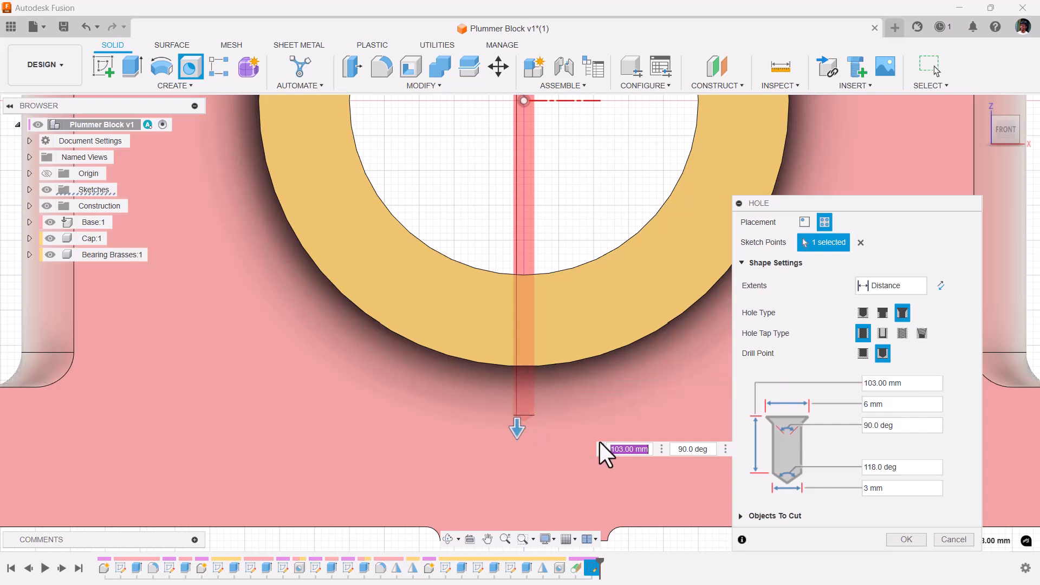
drag(513, 428, 515, 441)
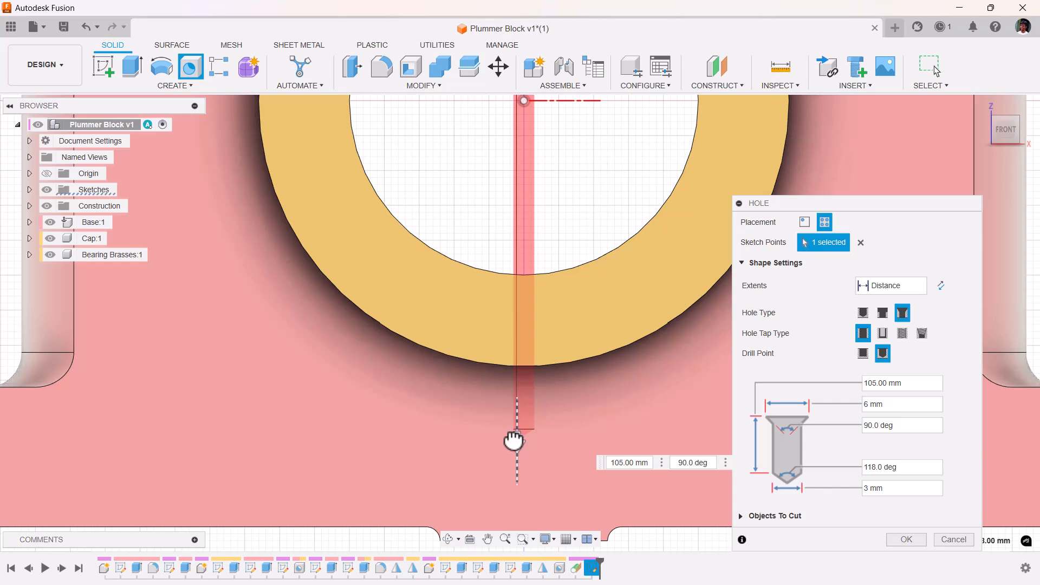
scroll(599, 386, down, 3)
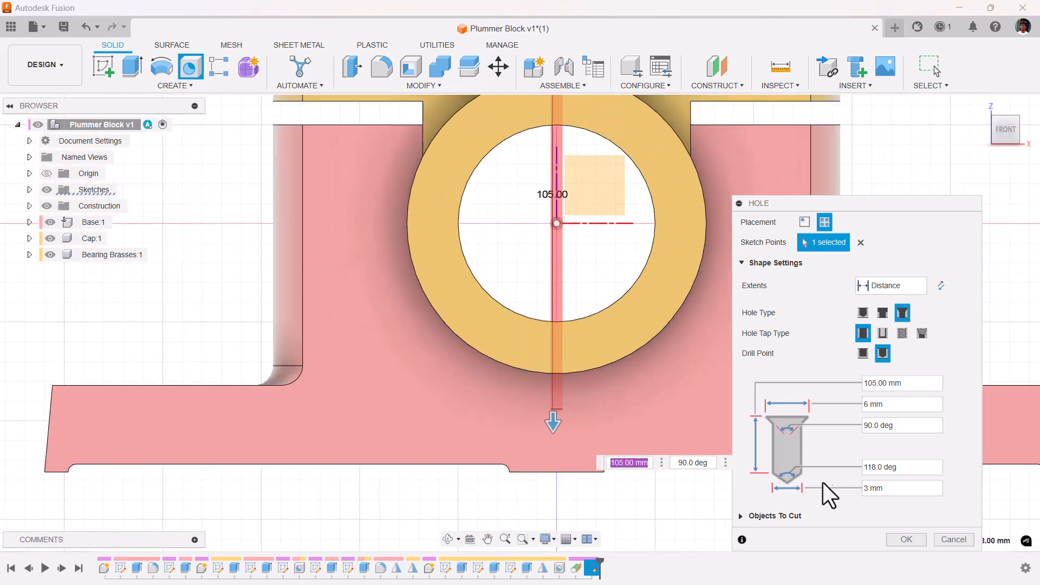
click(899, 541)
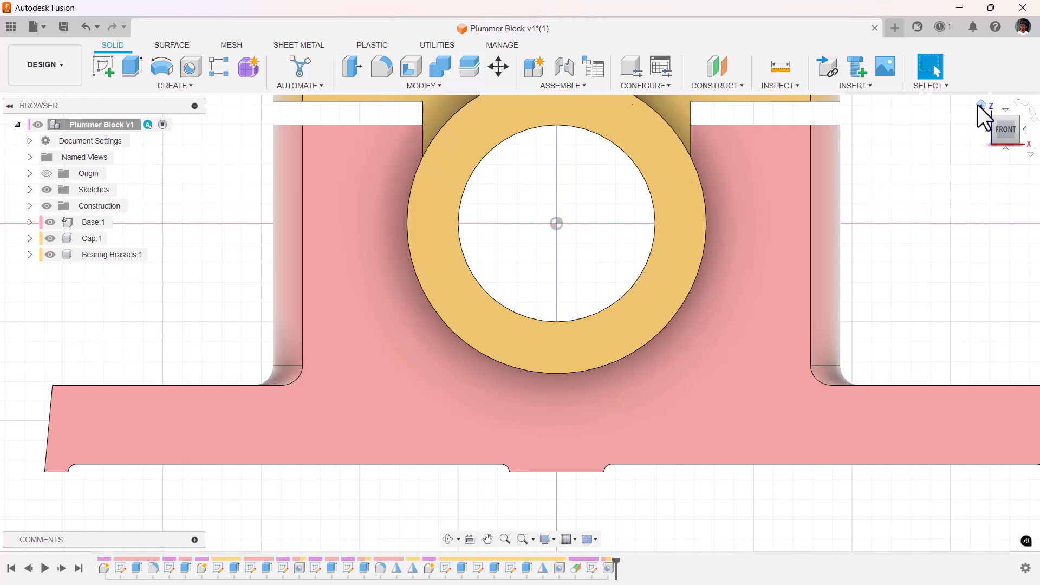
- Inspect the oil hole in the assembly, temporarily hiding the bearing brasses to check the base, and show them again
click(979, 104)
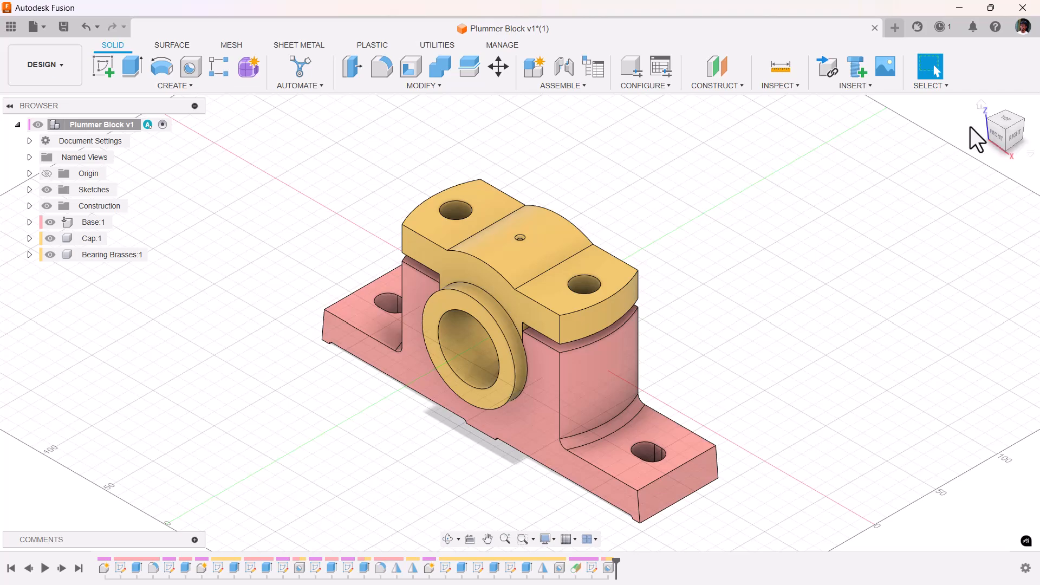
click(996, 134)
drag(897, 111, 915, 164)
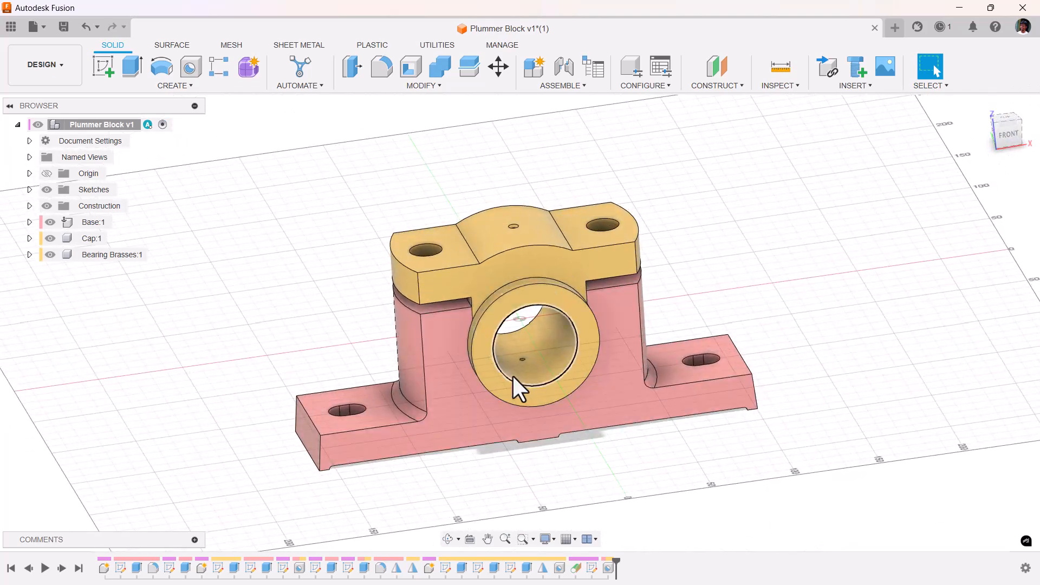
click(50, 255)
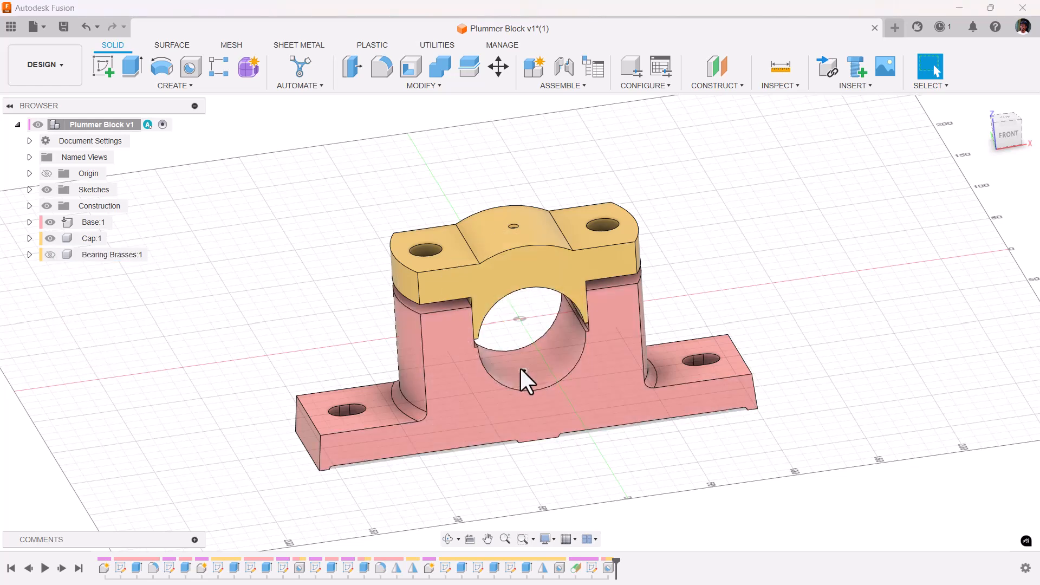
click(50, 254)
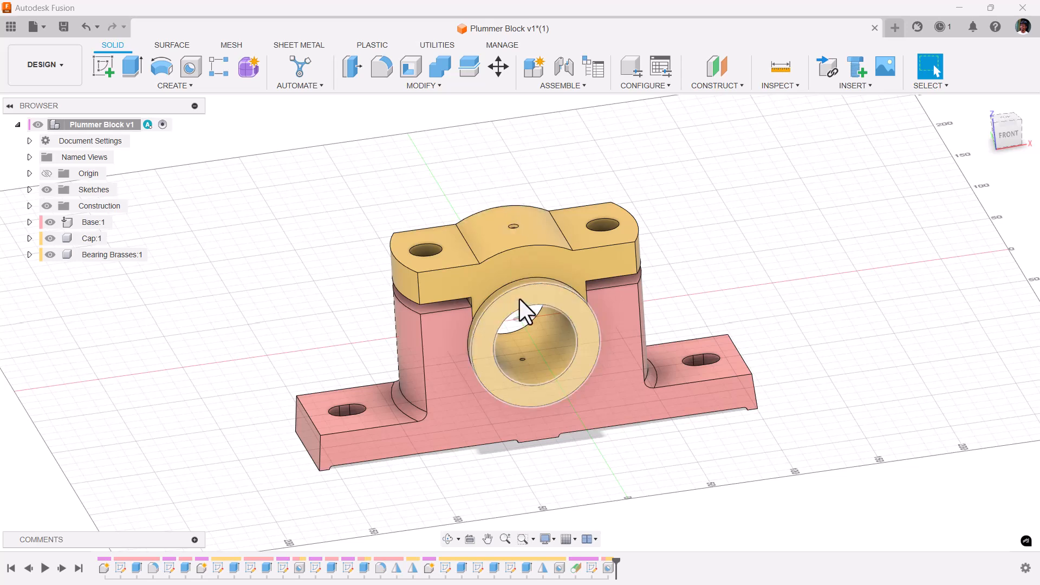
- Activate the Bearing Brasses component and split its body into upper and lower halves with the horizontal origin plane
click(121, 254)
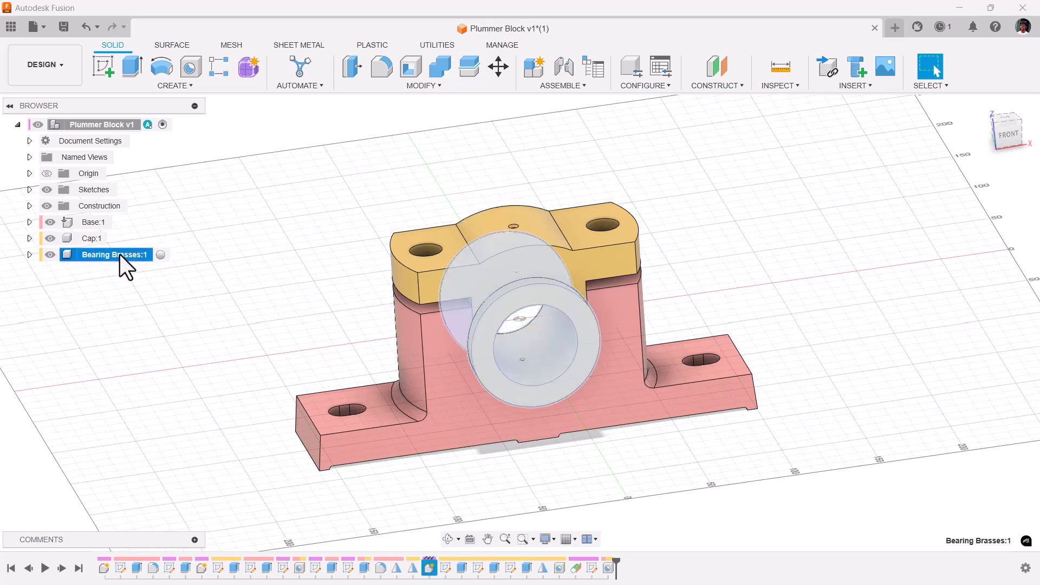
click(160, 256)
click(187, 301)
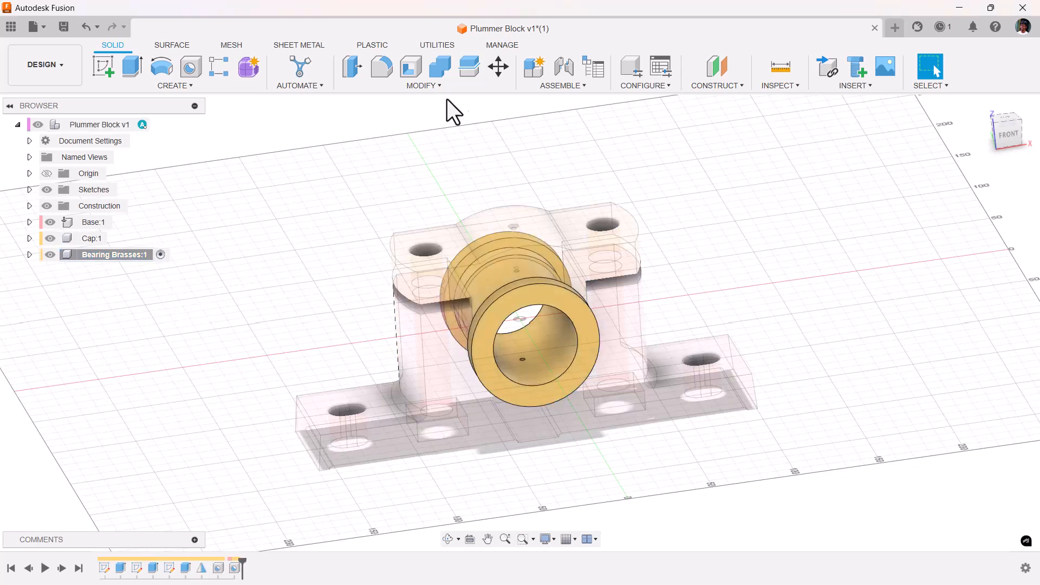
click(467, 70)
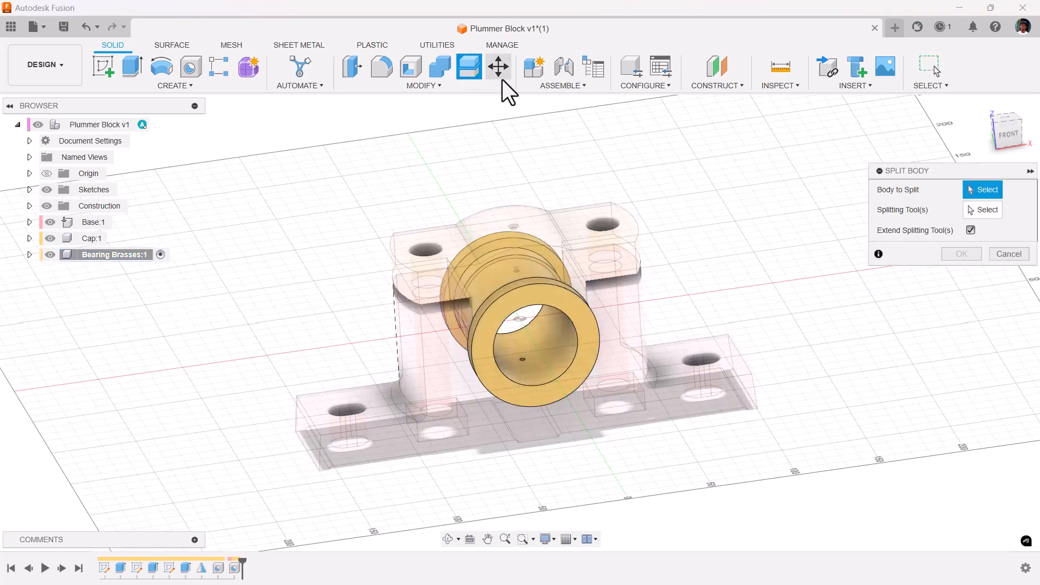
click(530, 298)
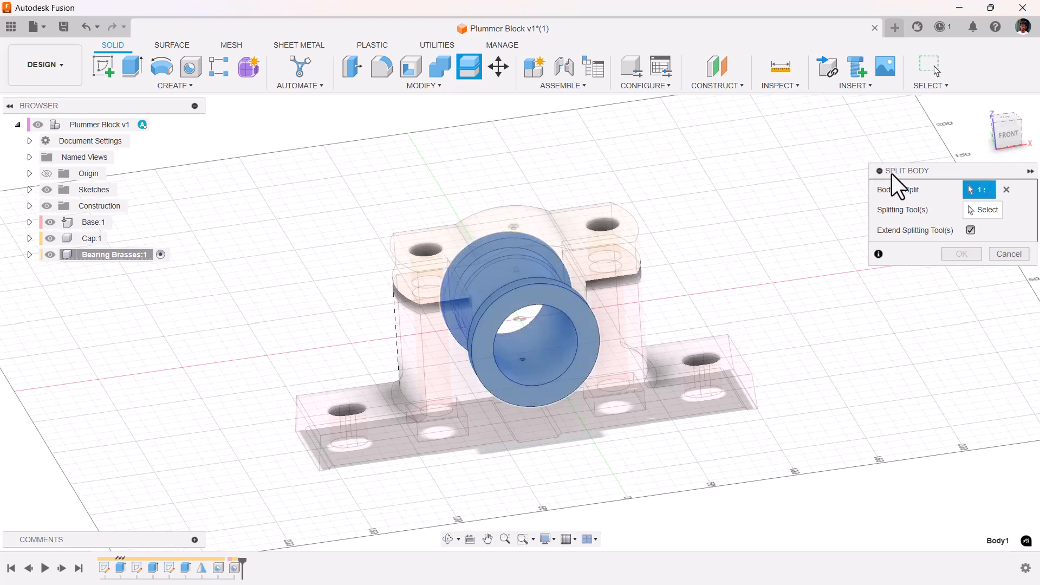
click(982, 209)
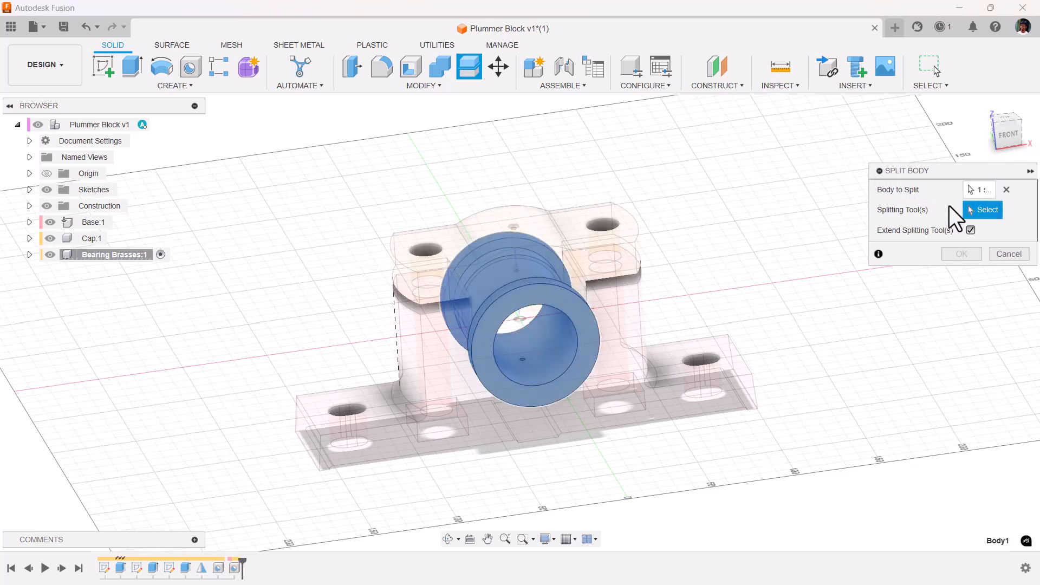
click(1002, 142)
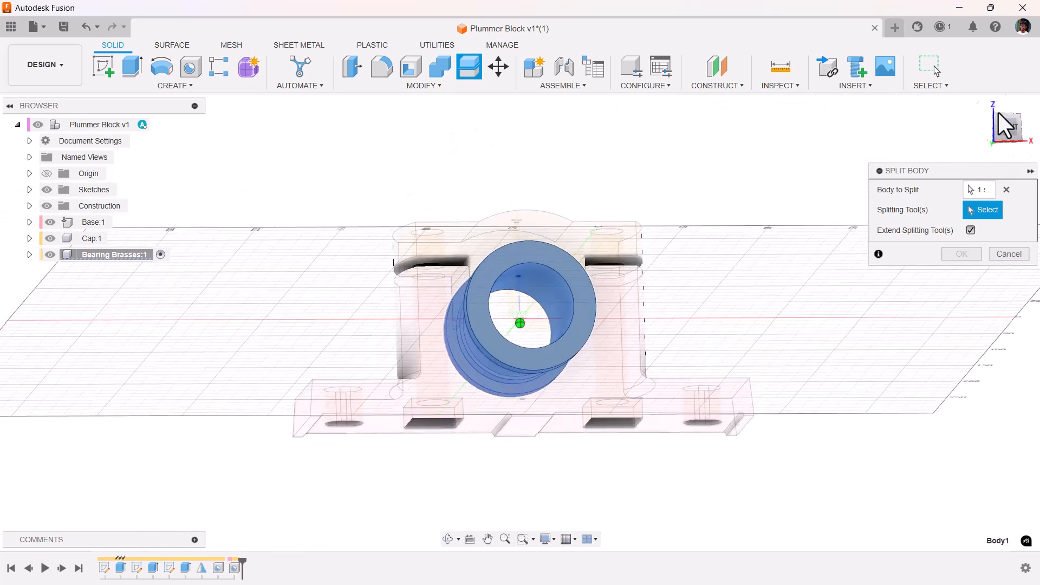
click(531, 326)
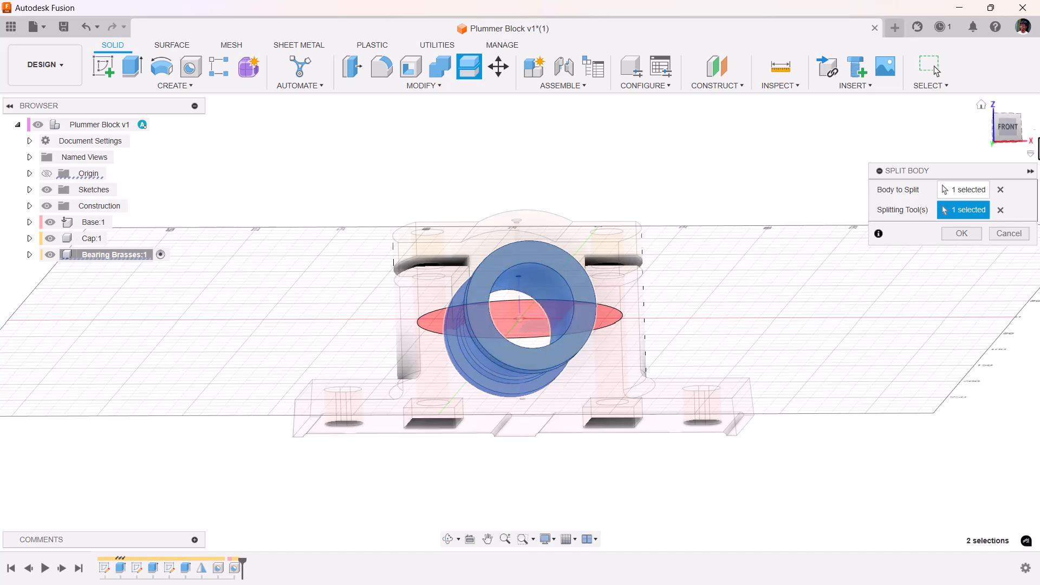
mouse_move(1004, 128)
mouse_down()
mouse_move(1020, 139)
mouse_move(1017, 152)
mouse_move(968, 161)
mouse_up()
click(960, 233)
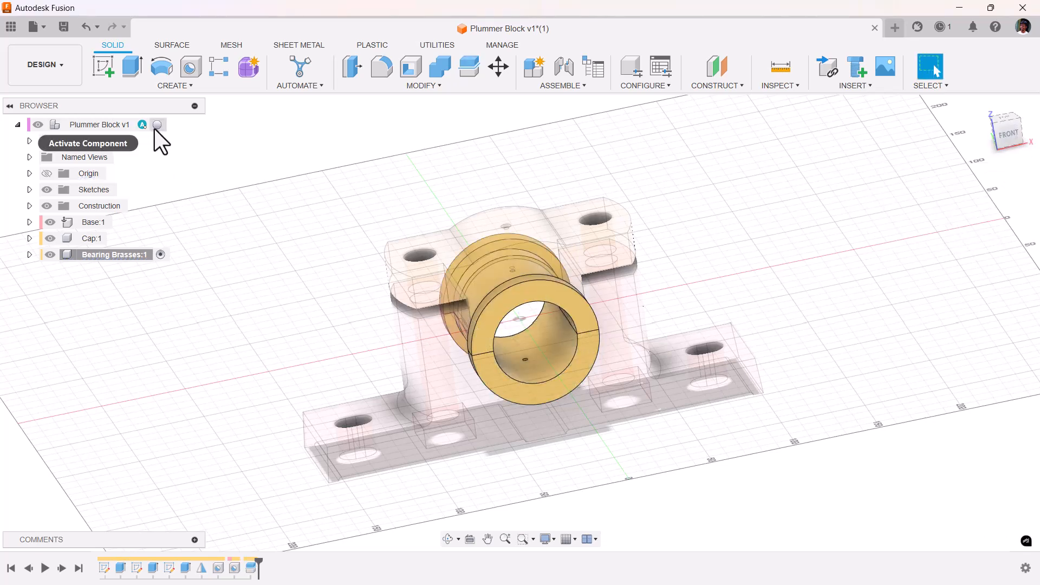
- Reactivate the top-level Plummer Block component and check the two split bodies inside Bearing Brasses
click(157, 126)
click(30, 254)
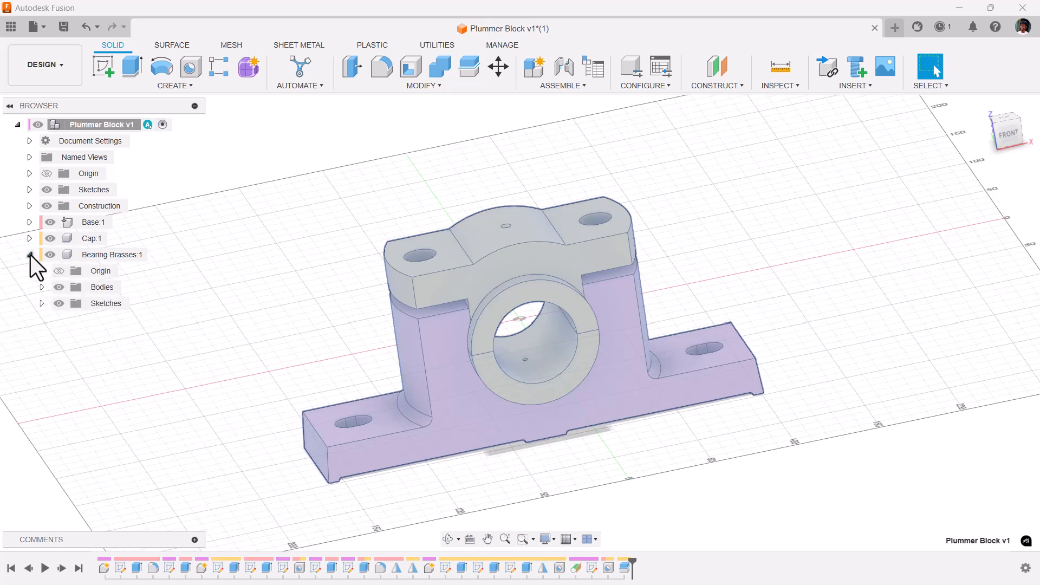
click(42, 290)
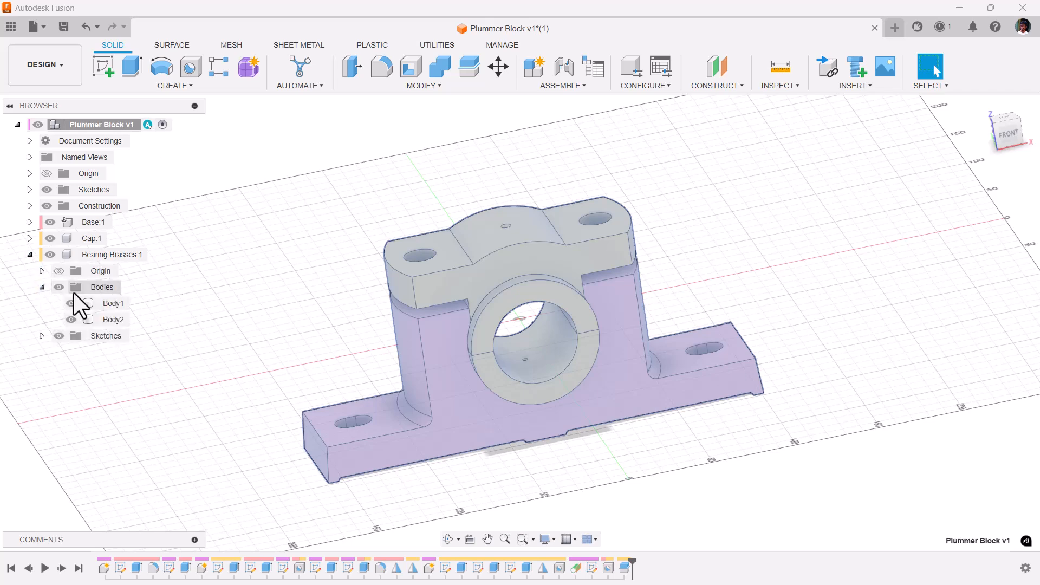
click(105, 304)
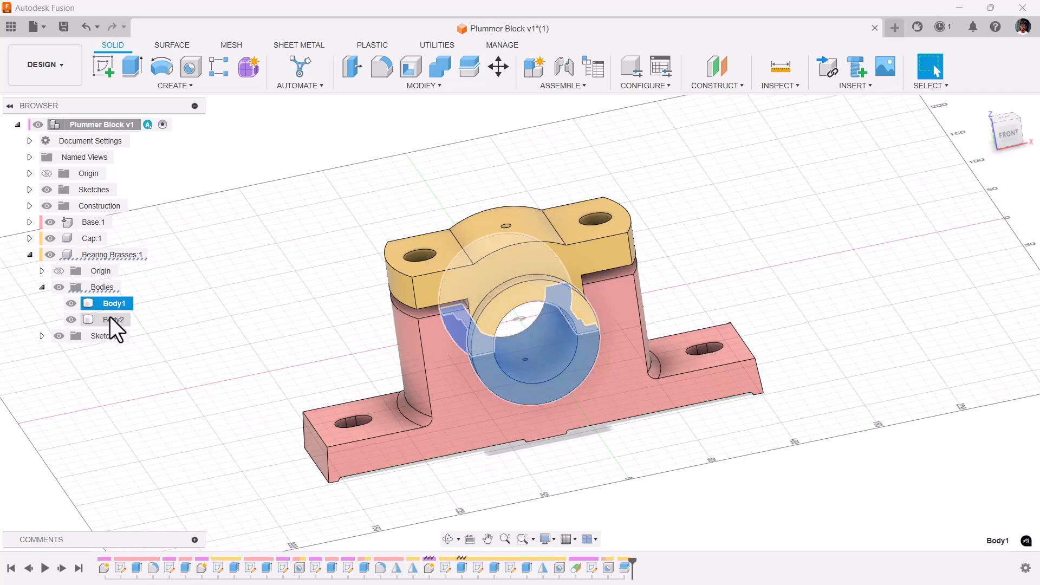
click(110, 320)
click(206, 299)
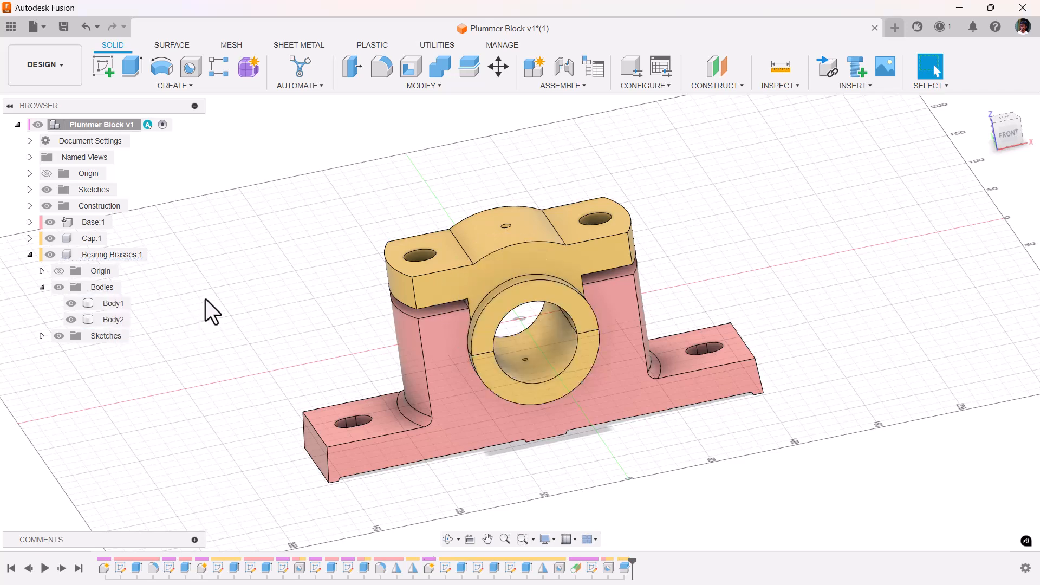
- Save the design as a new version with a description beginning "Bea"
key(ctrl+s)
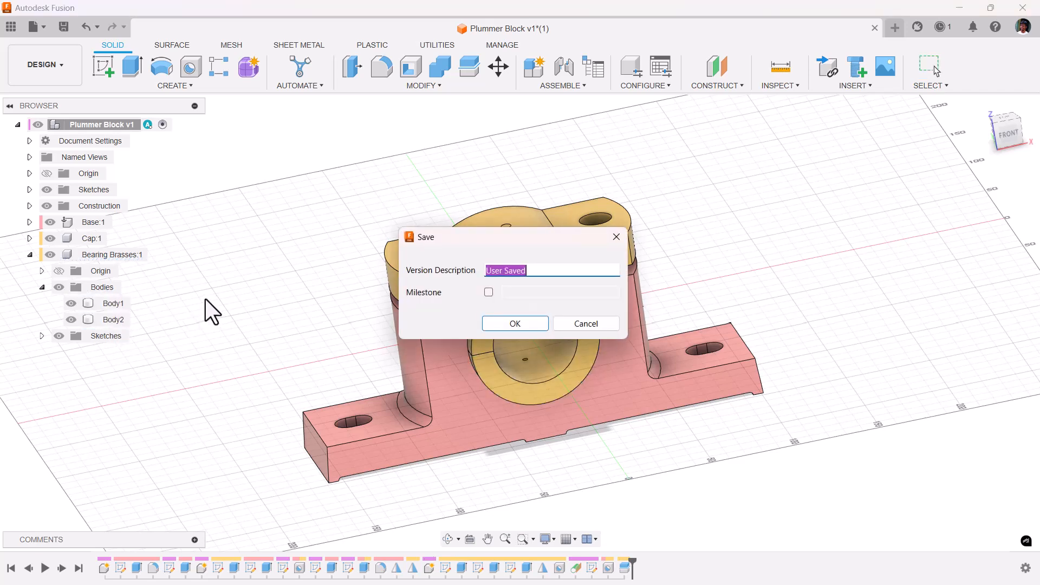
text(Bea)
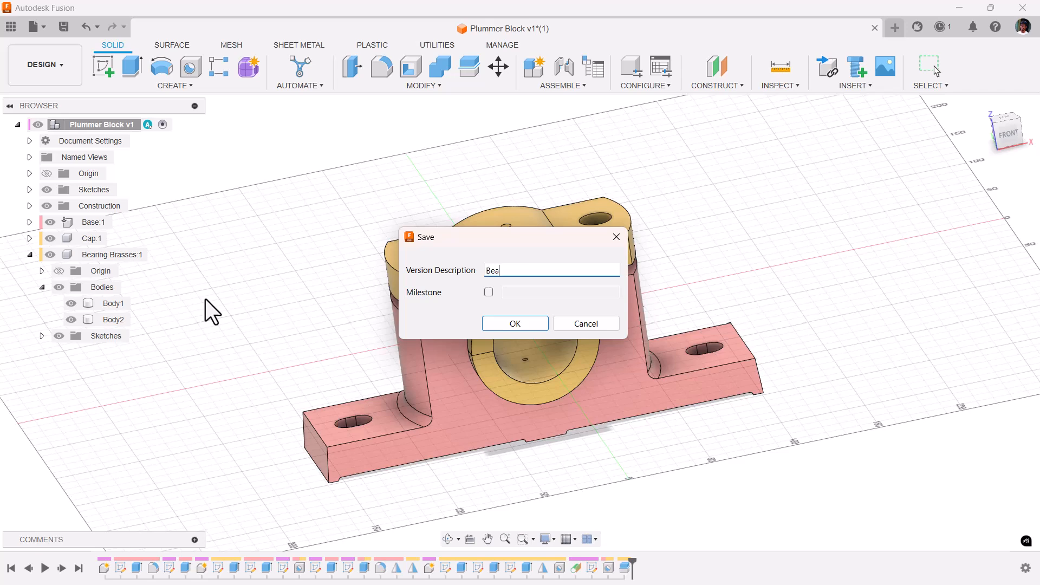